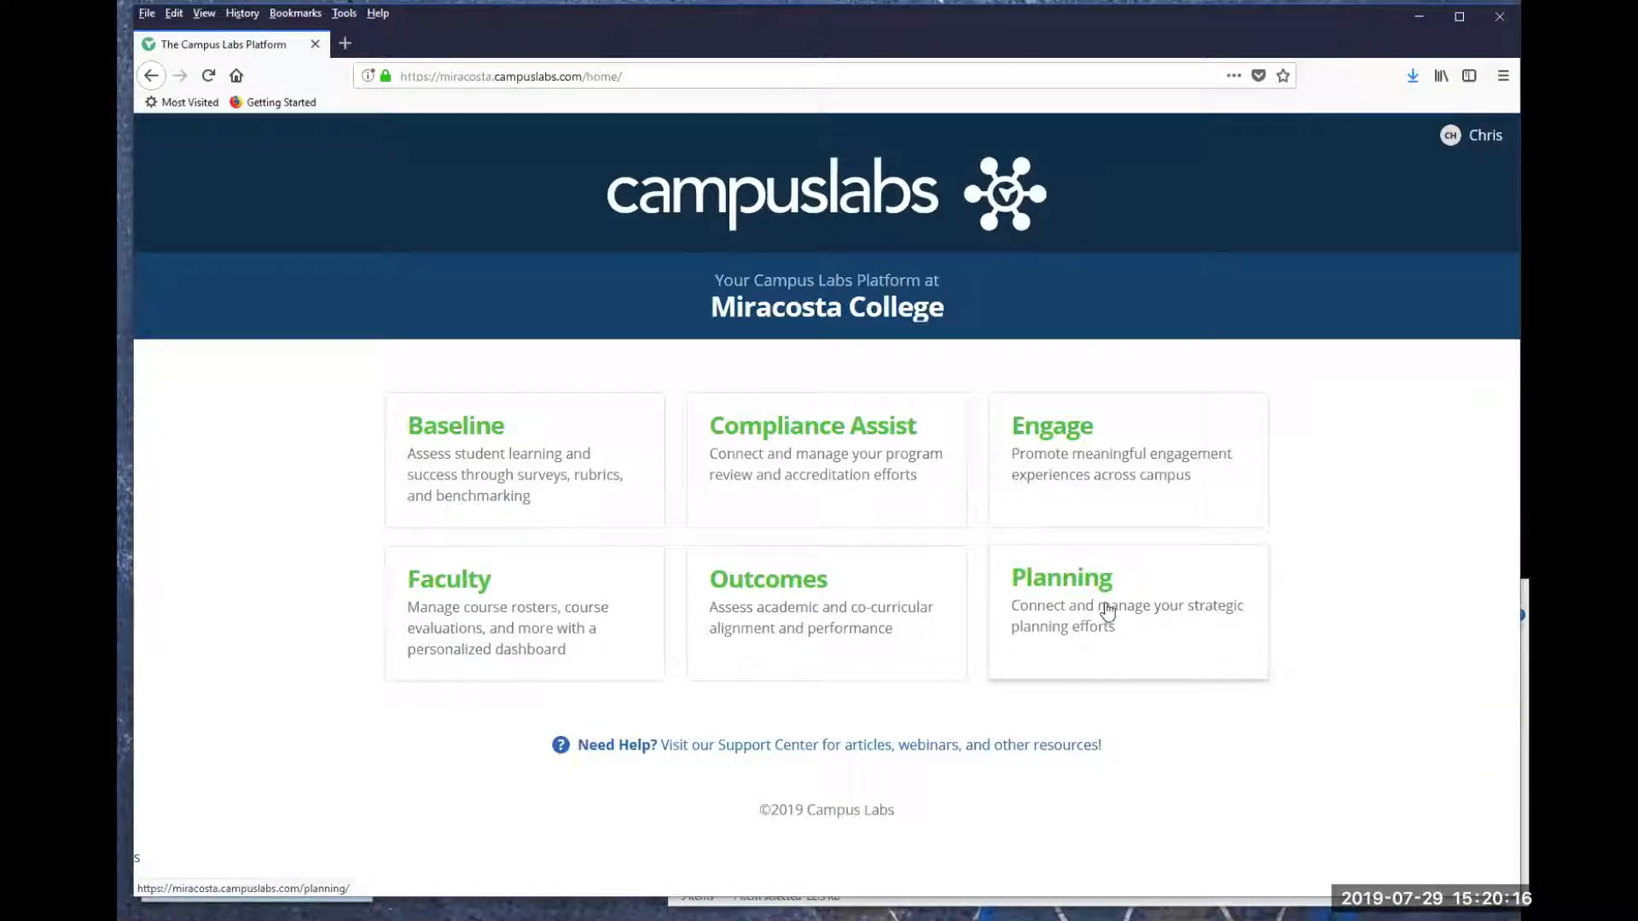
- Open the Planning module's plans and switch to the Resource Requests plan
left_click(1107, 613)
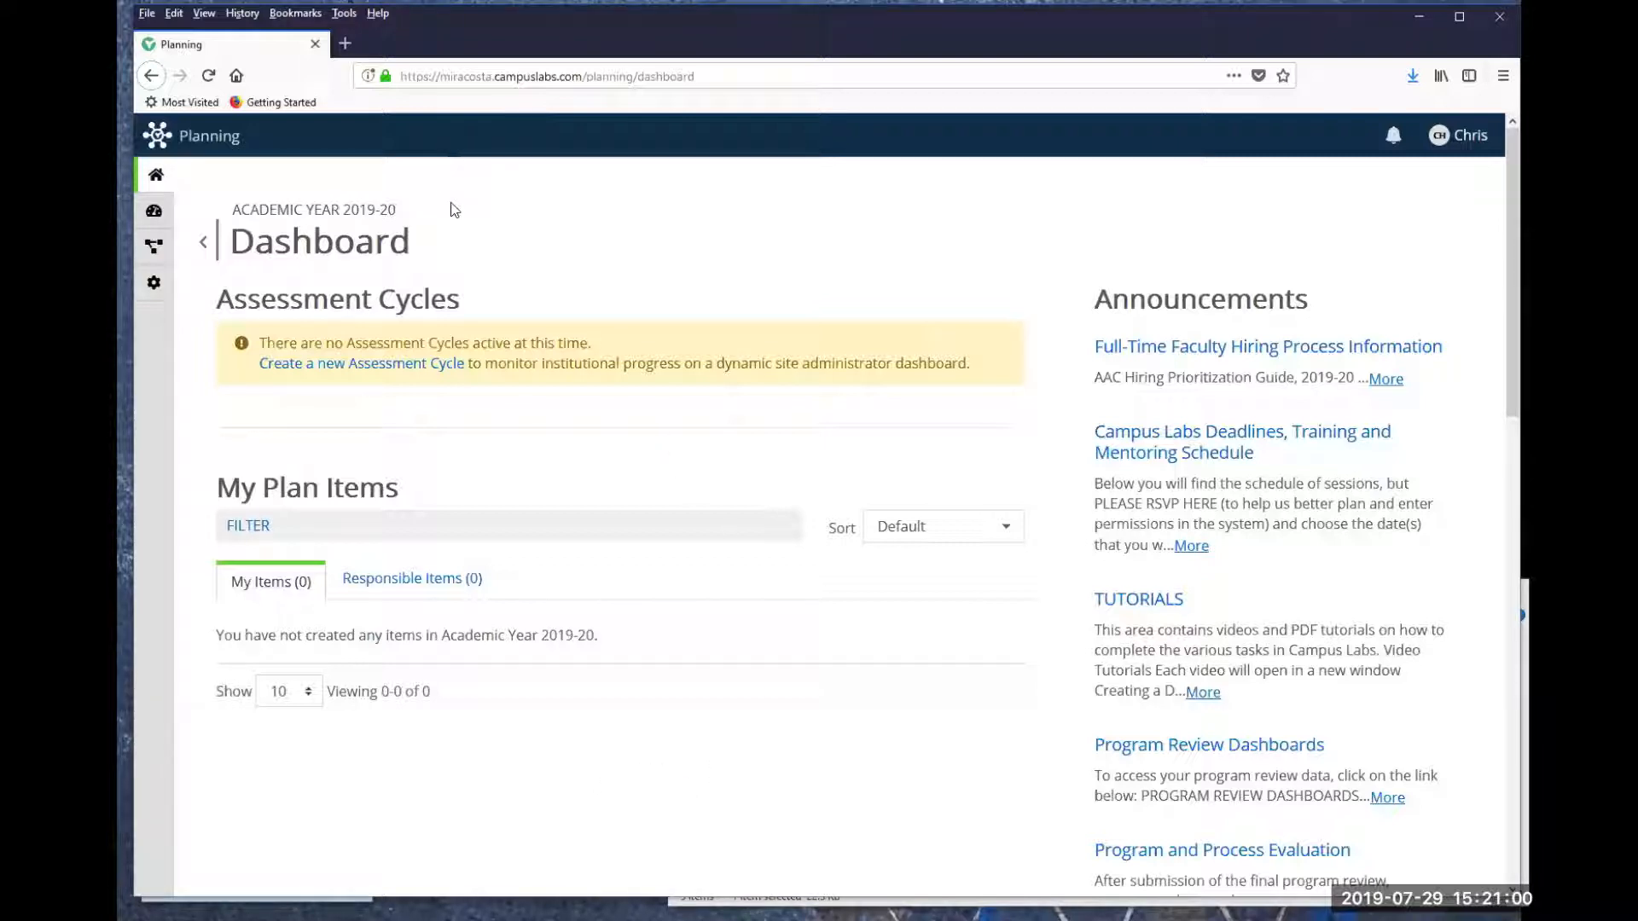
left_click(152, 248)
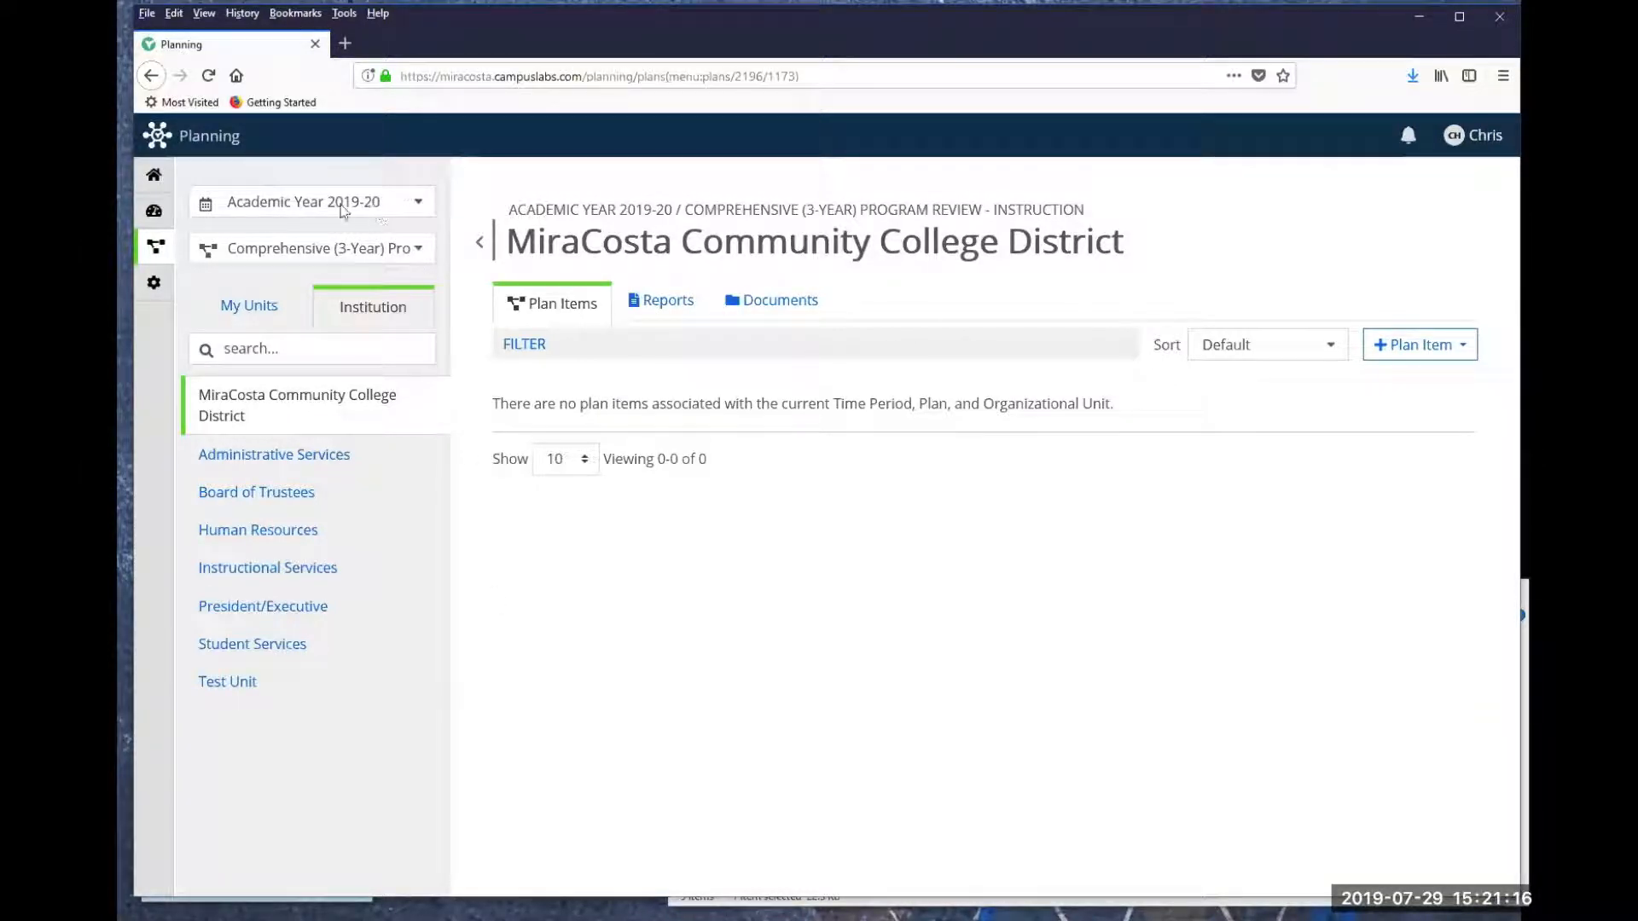
left_click(417, 247)
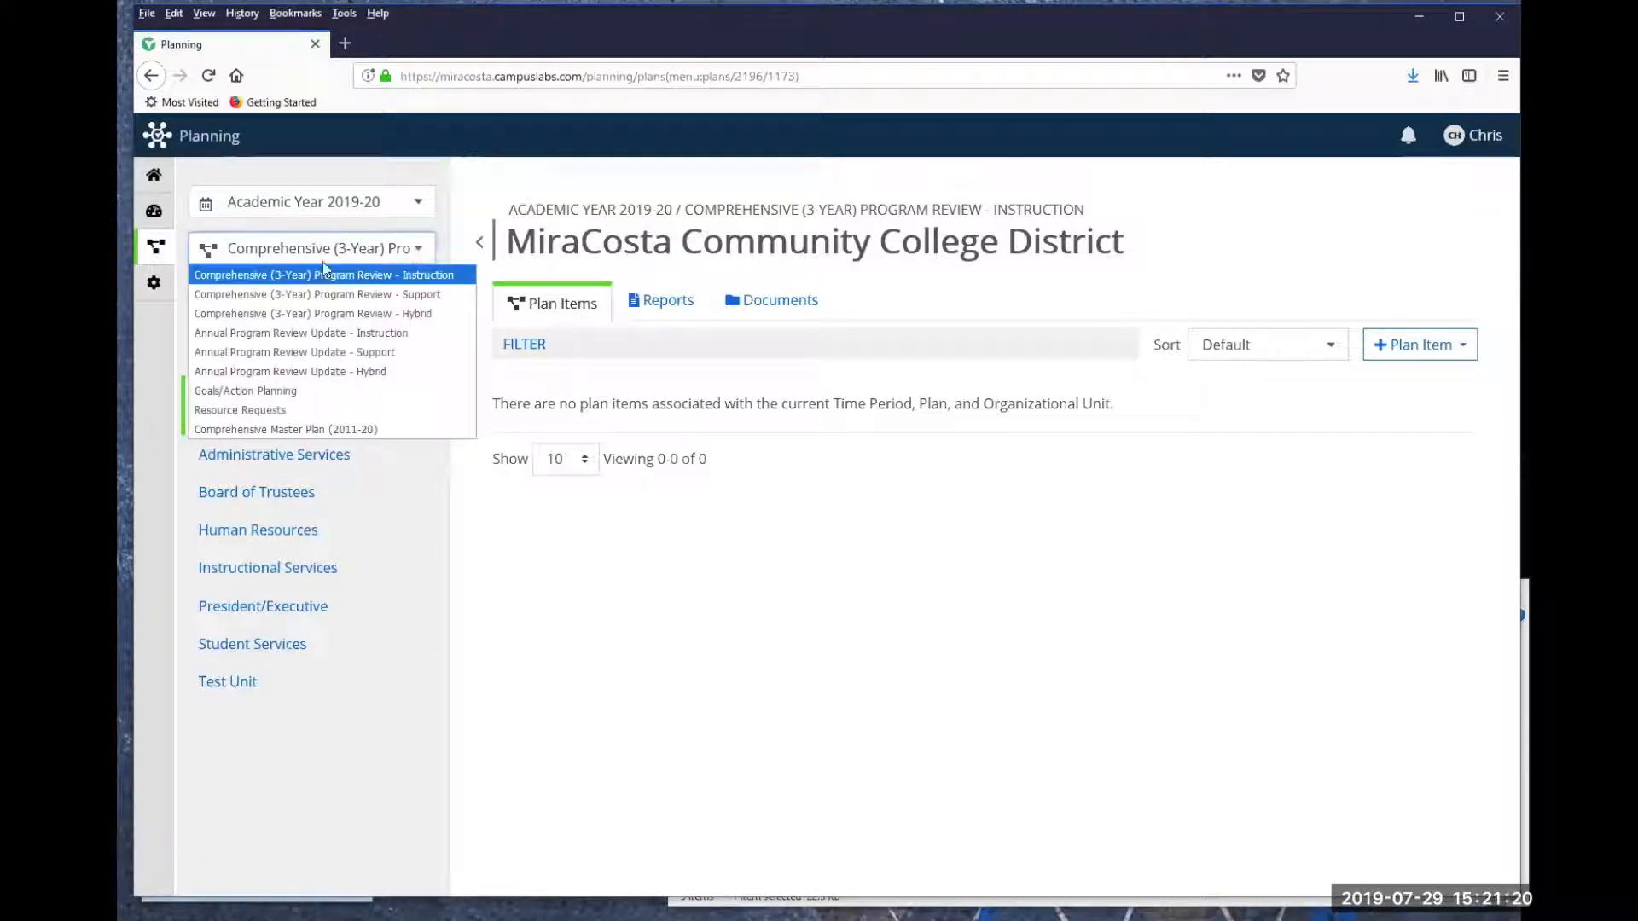
left_click(256, 412)
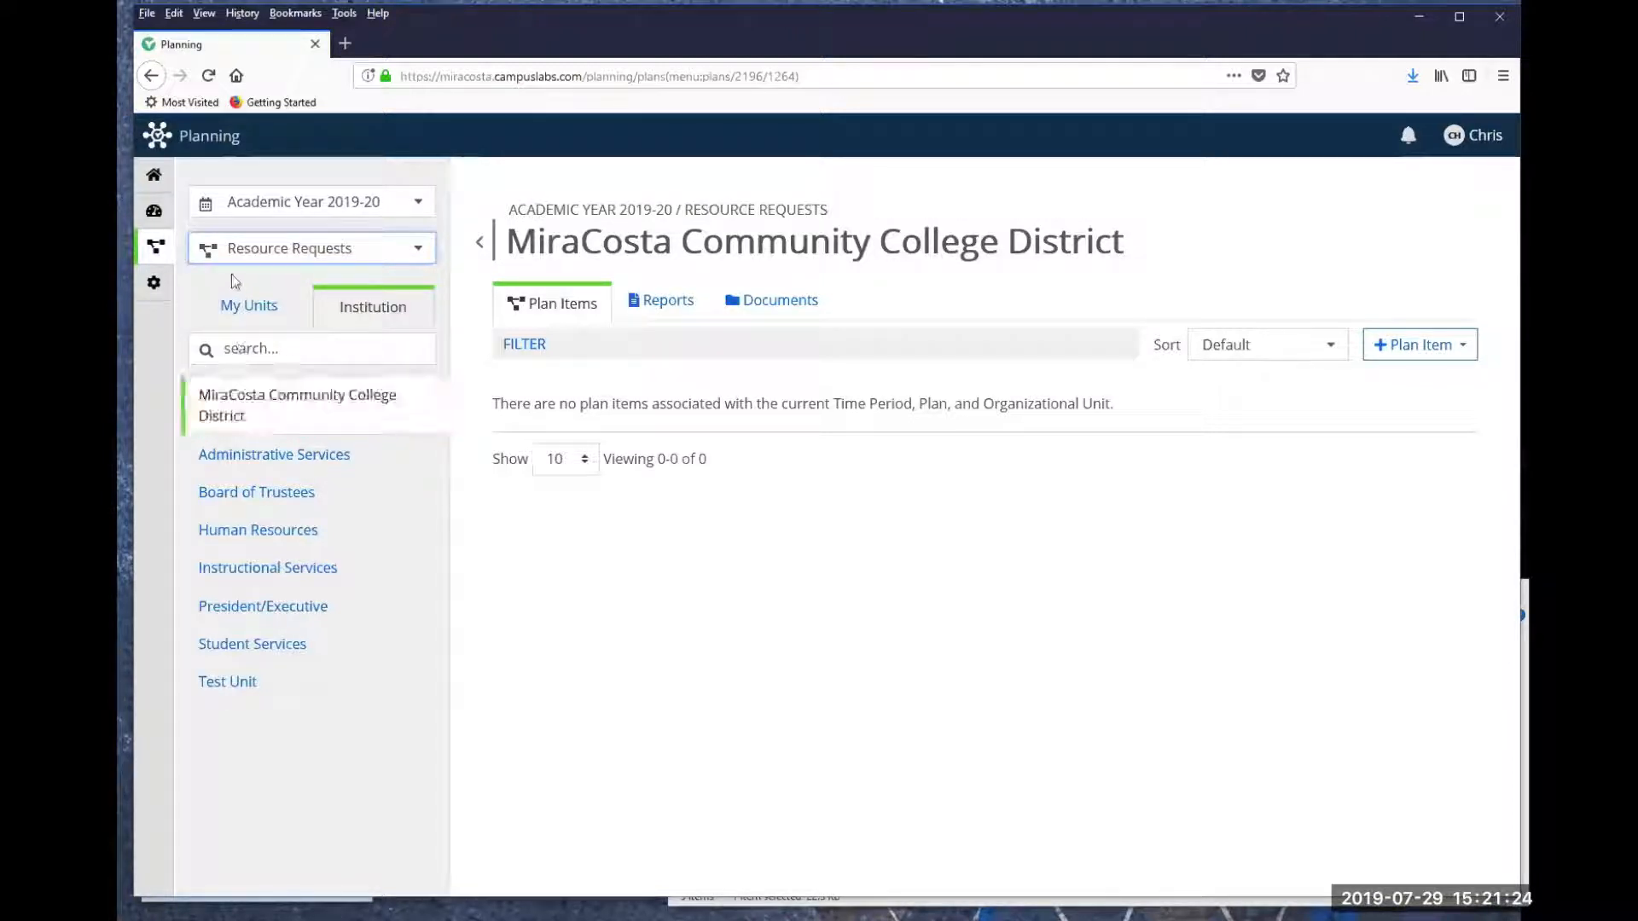
- Browse the organizational units and open Test Unit
left_click(267, 462)
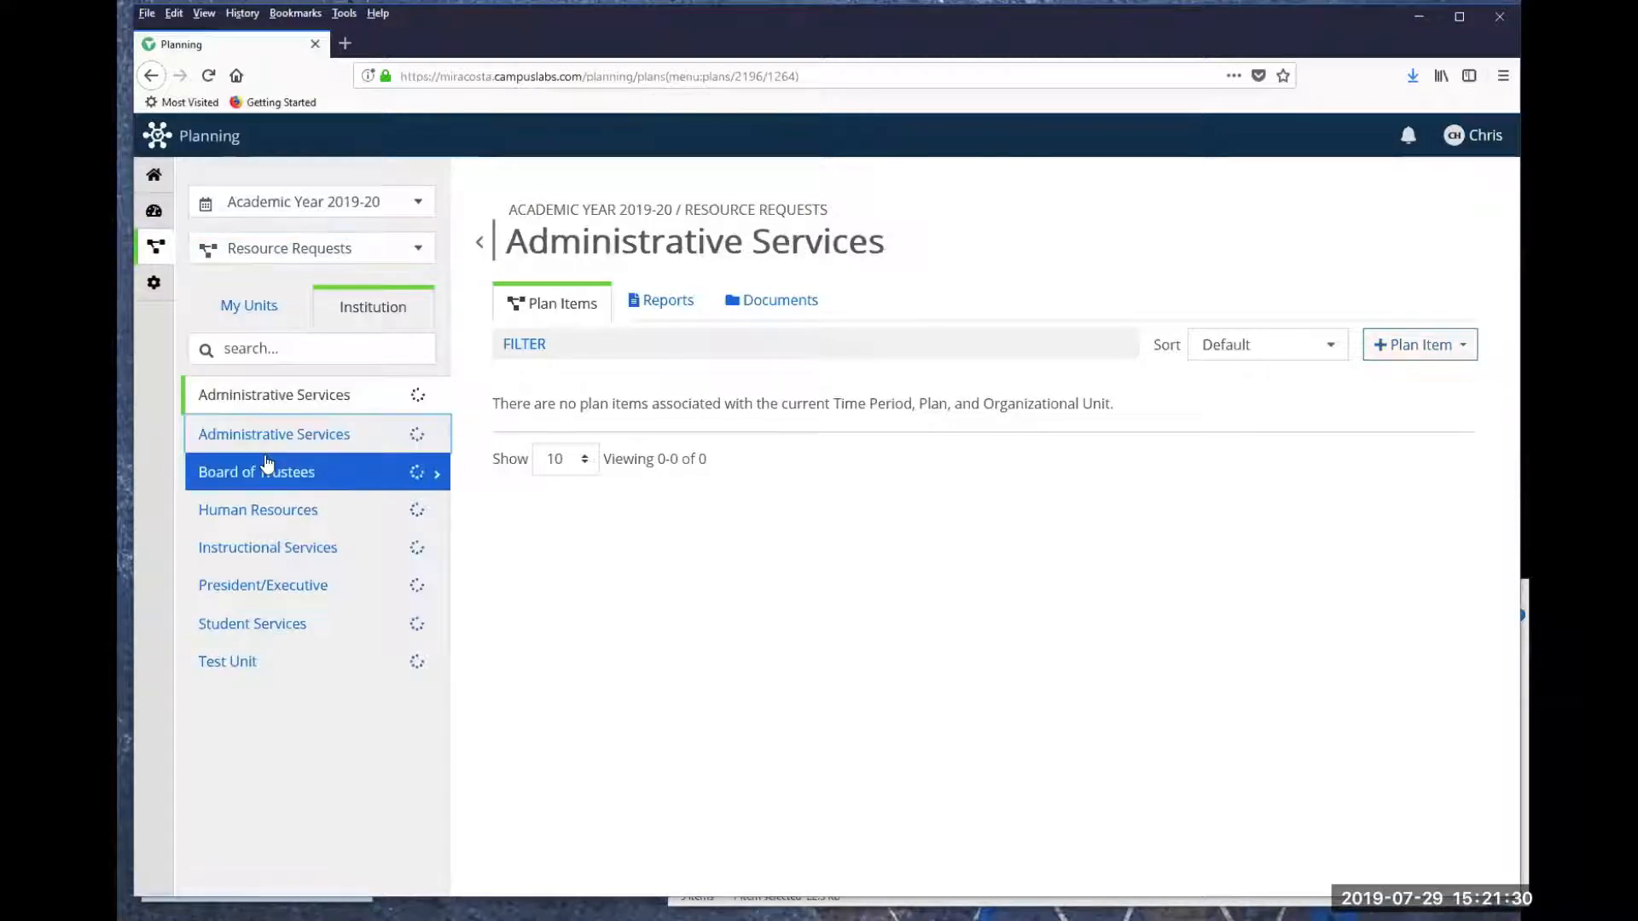
left_click(266, 509)
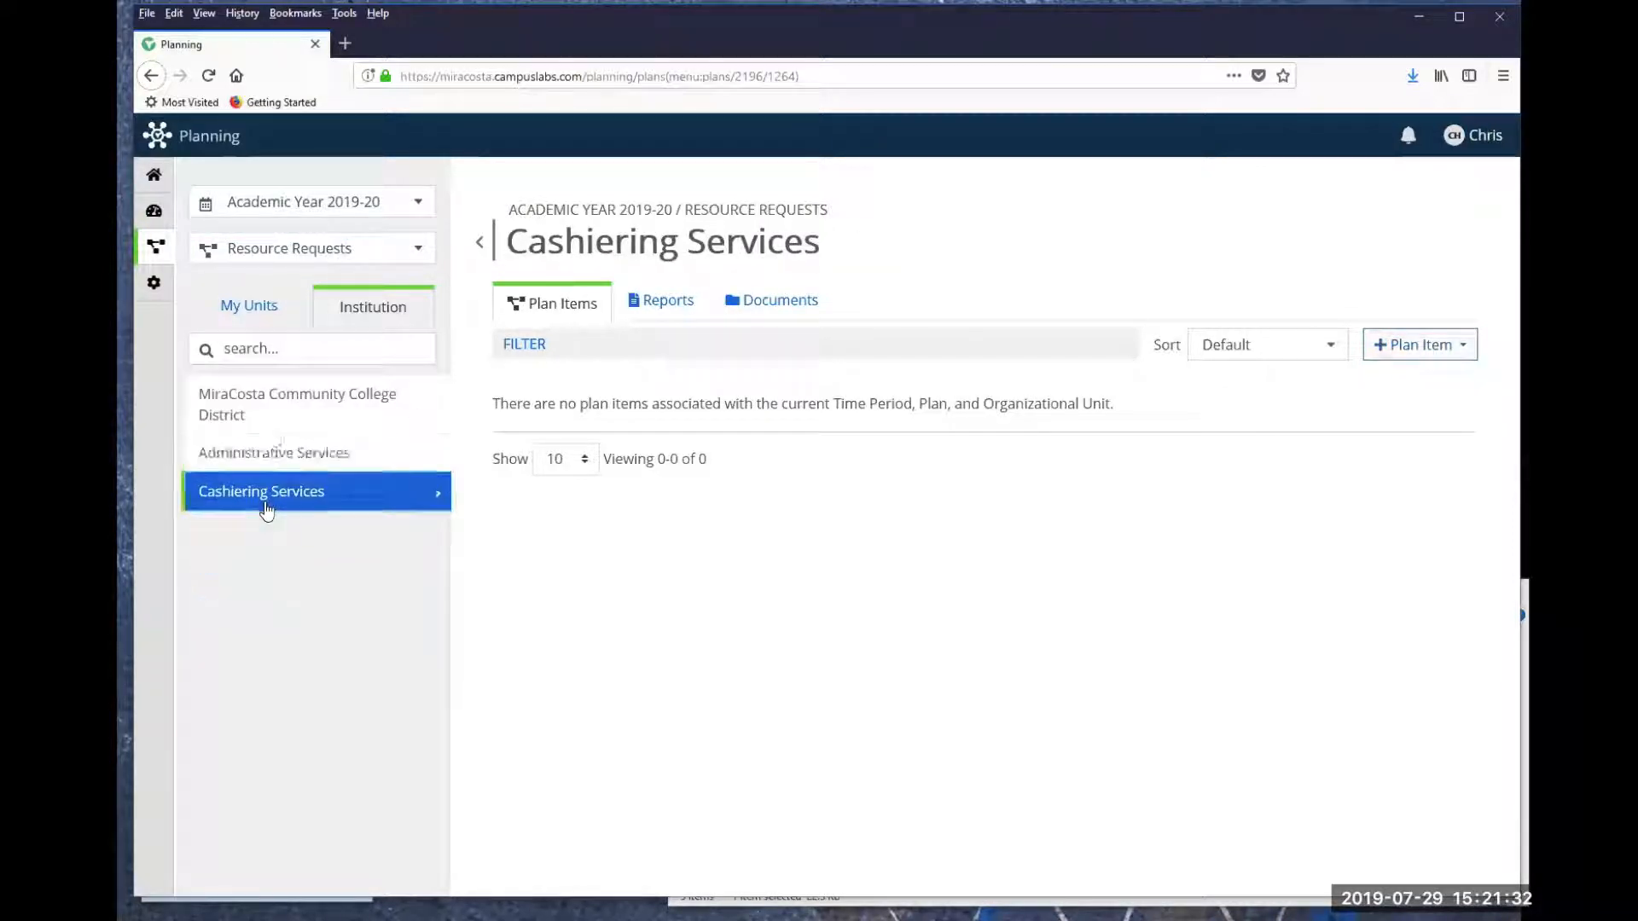
left_click(273, 408)
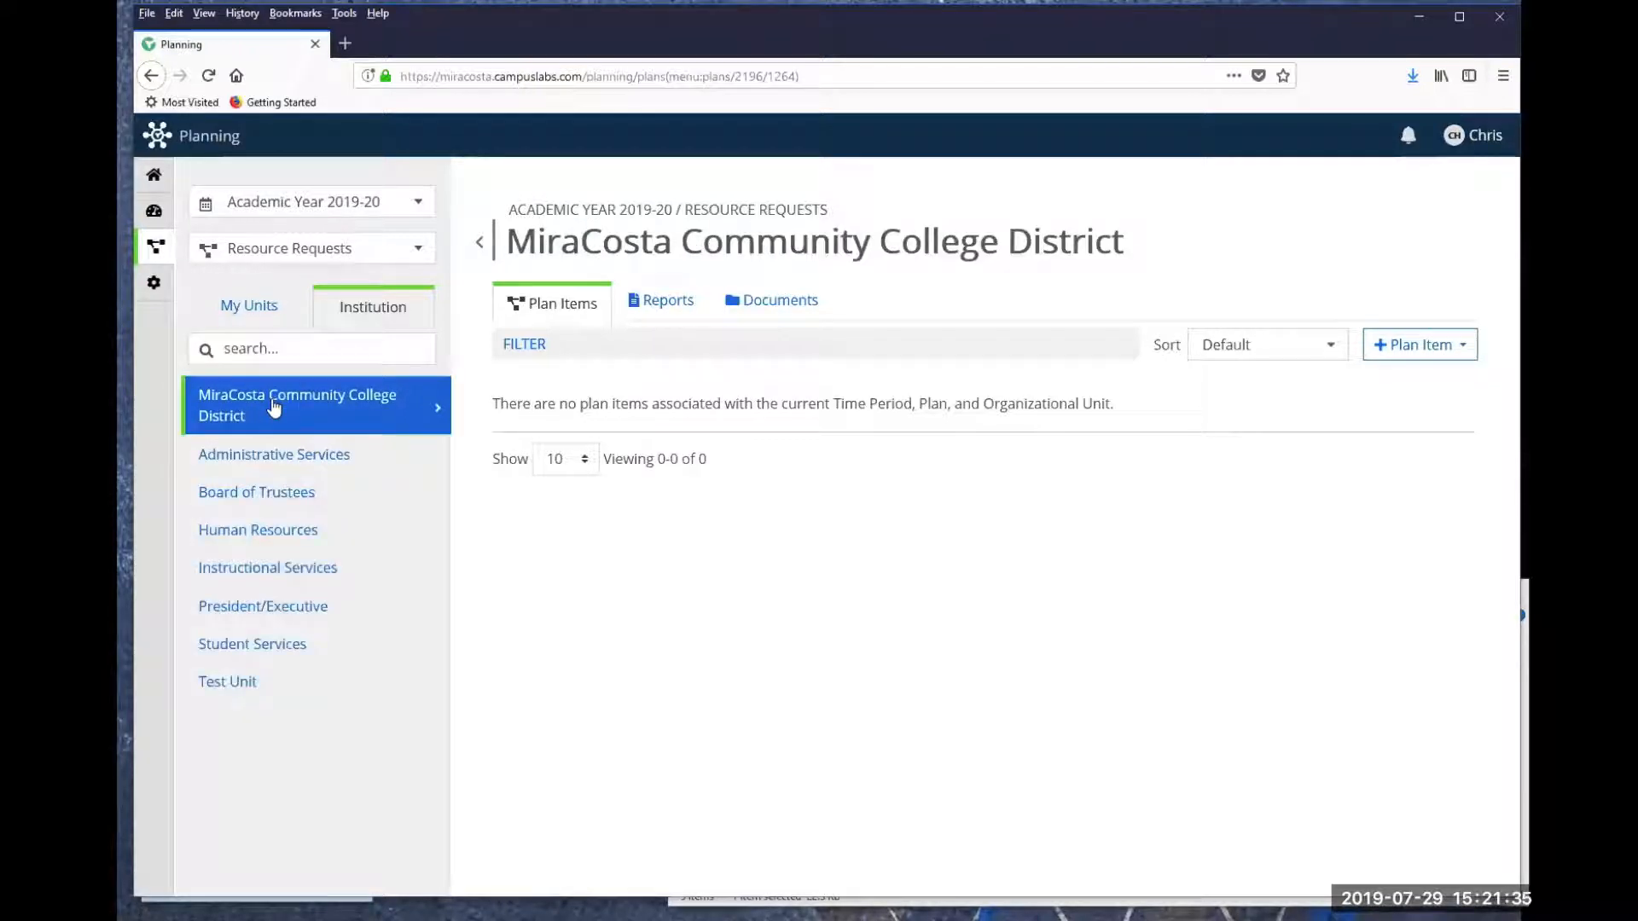
left_click(243, 693)
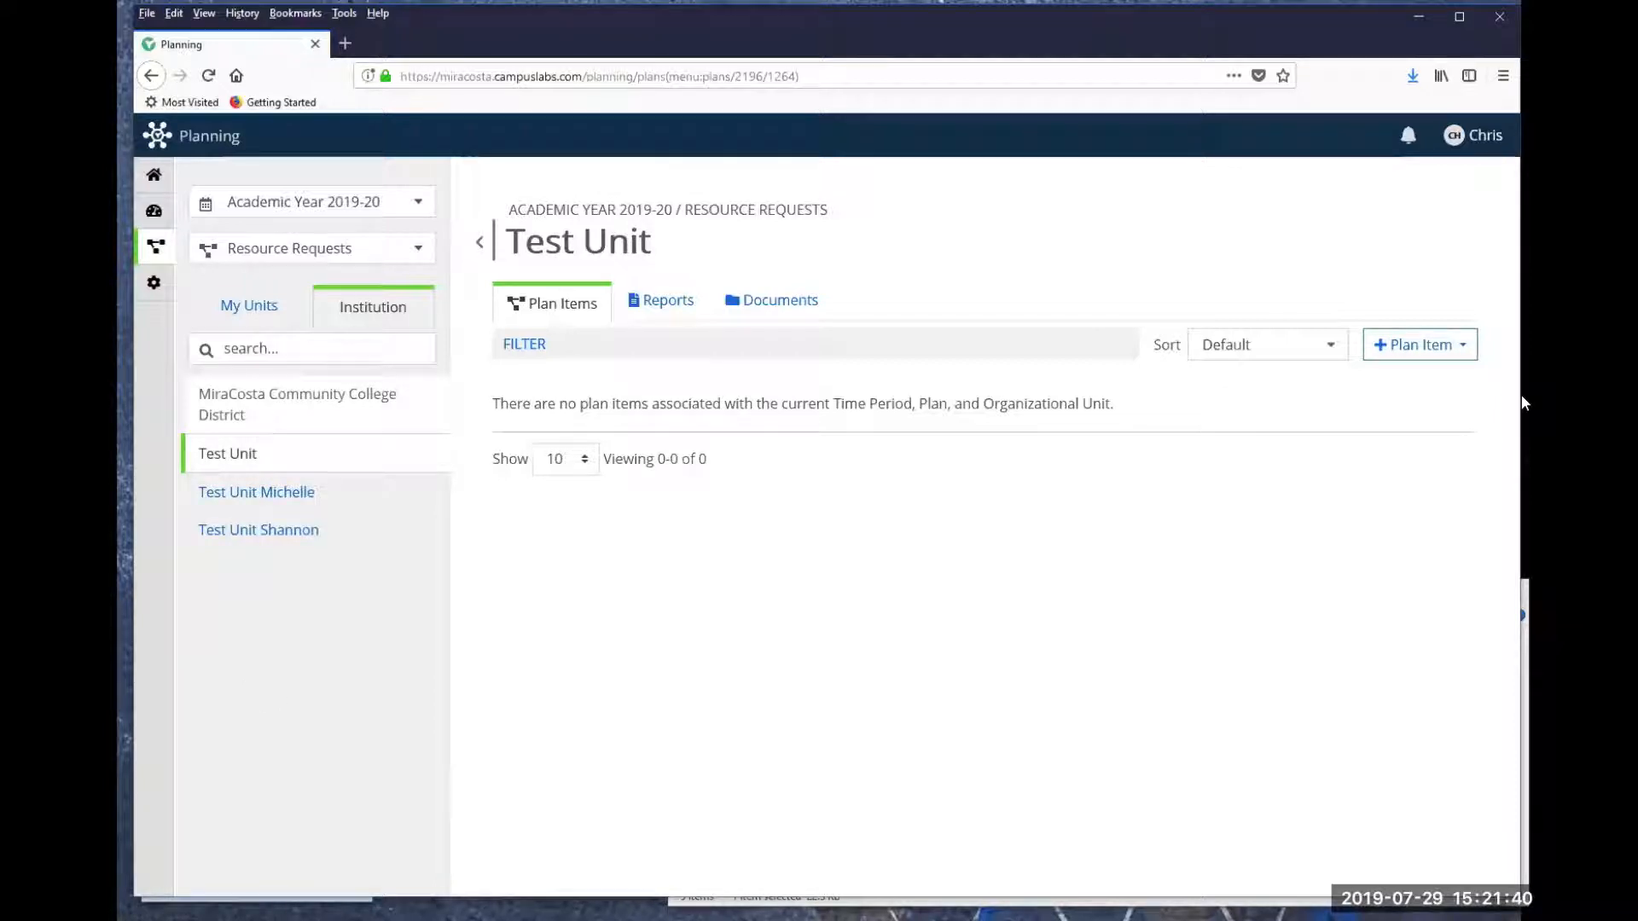
- Add a Staff, Non-FT Faculty, Administrator Hiring Request plan item with the position title "Hire a teaching assistant for Ravenclaw house."
left_click(1456, 348)
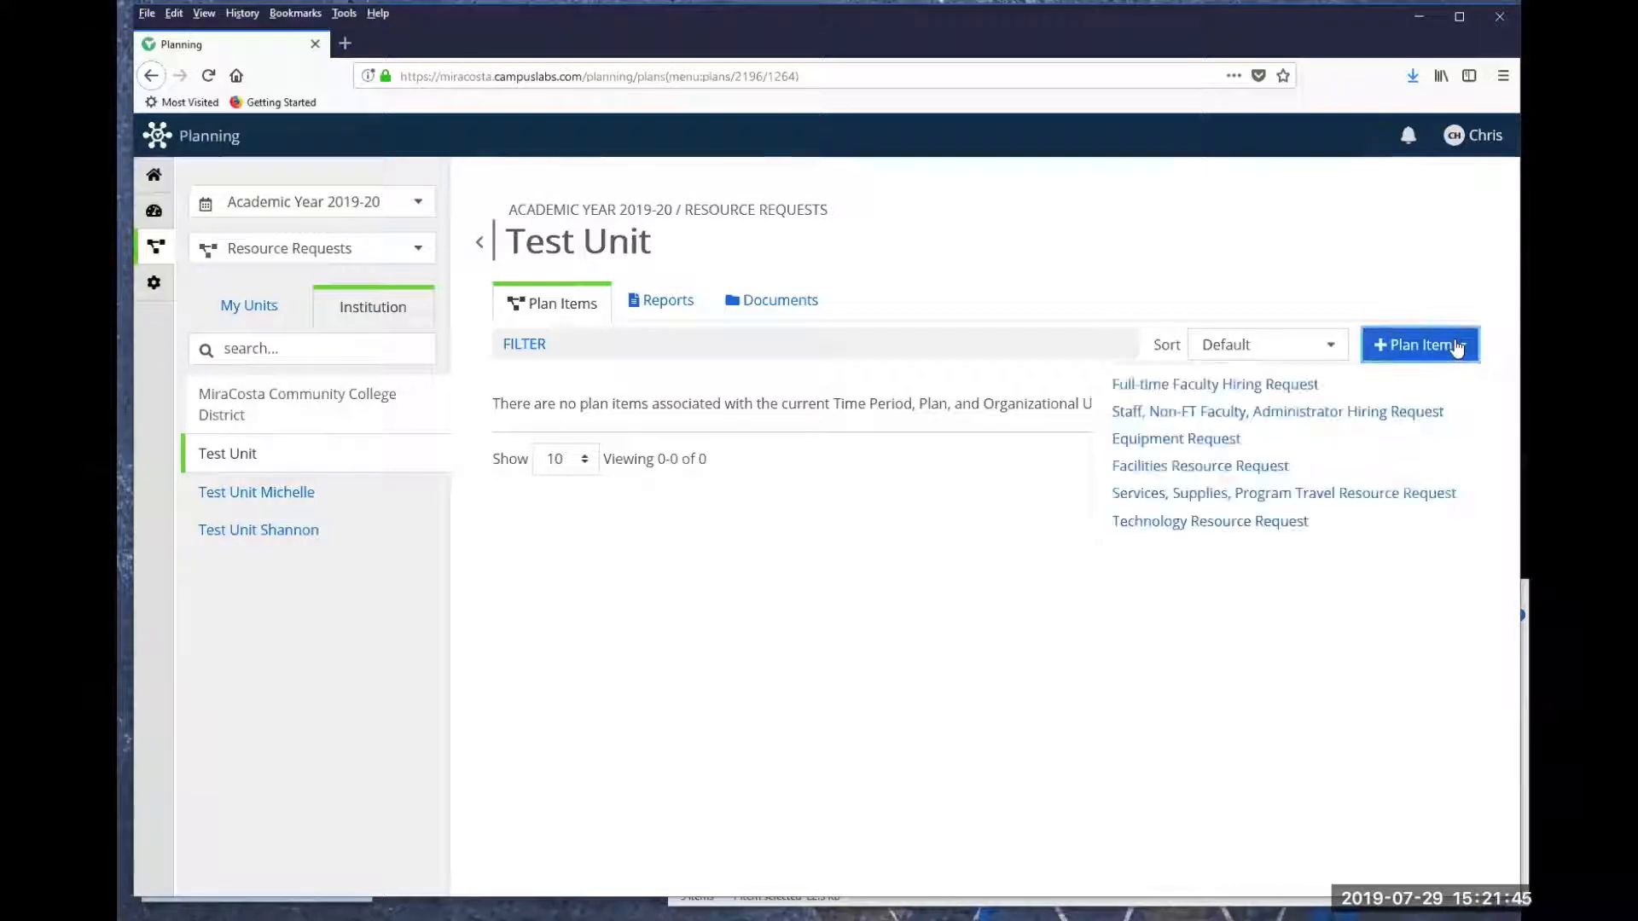
left_click(1150, 413)
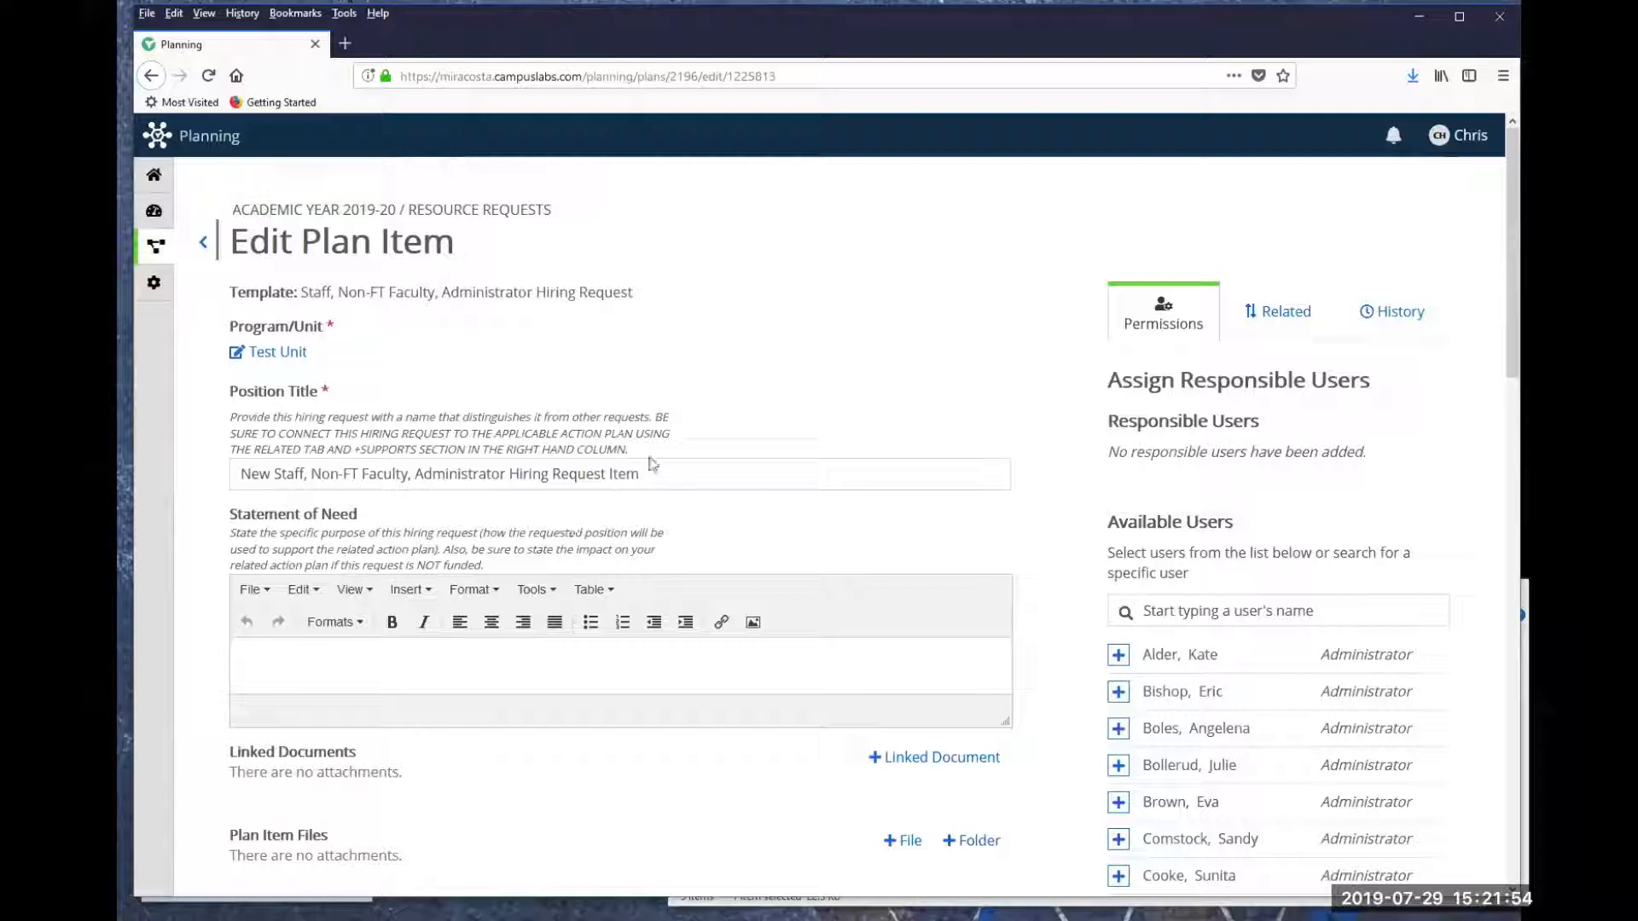
left_click_drag(640, 473, 212, 475)
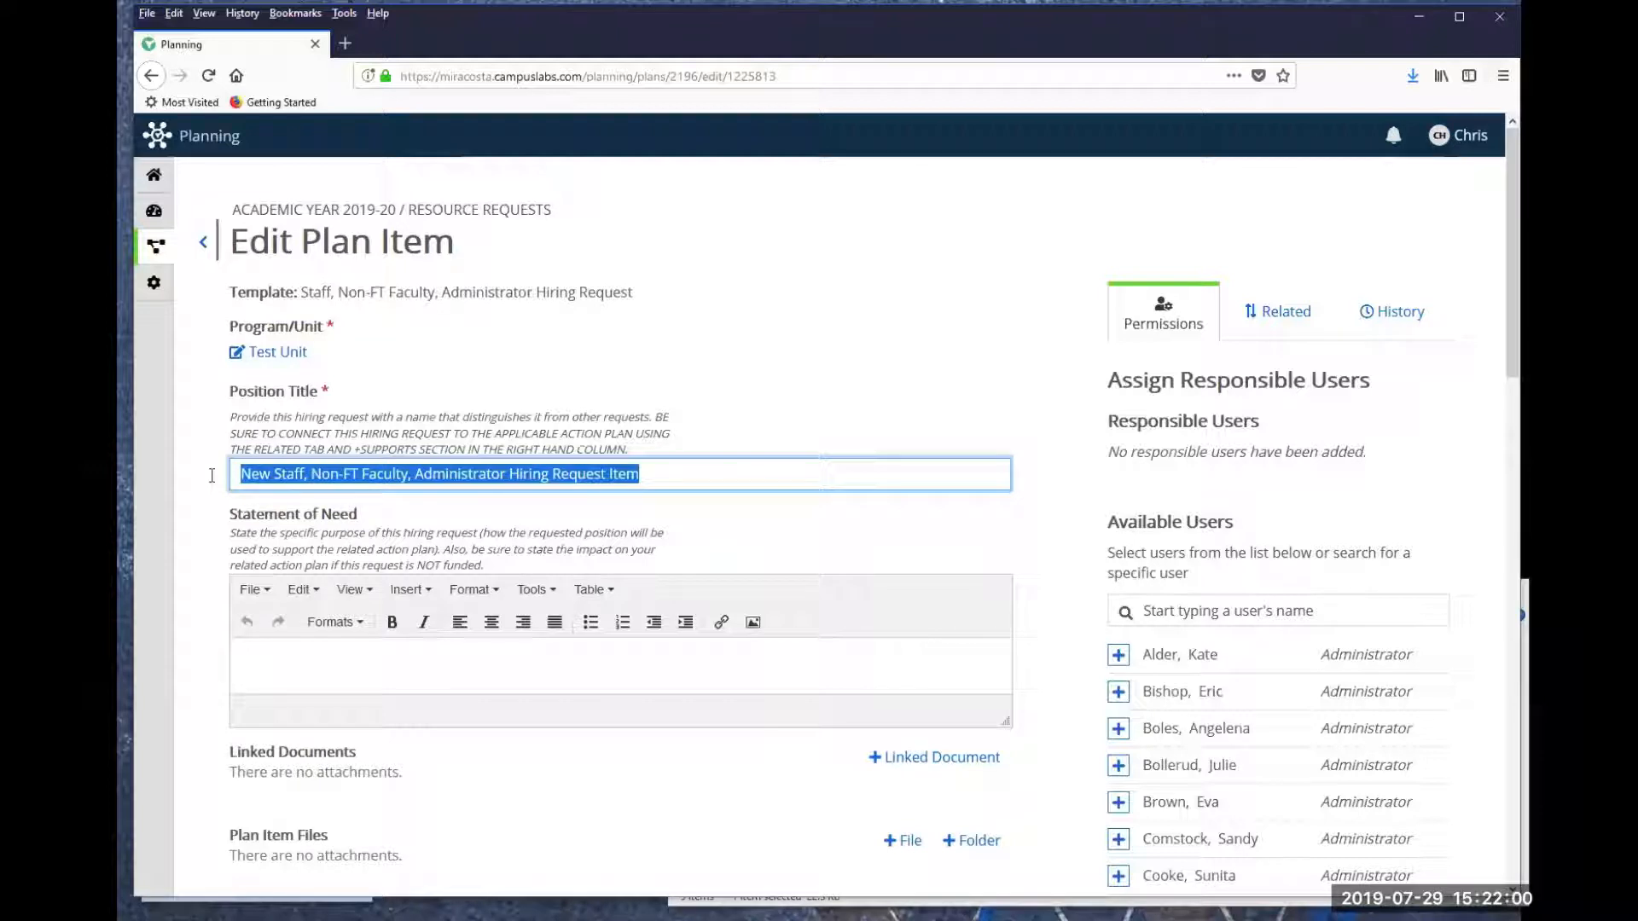
type("Hire a")
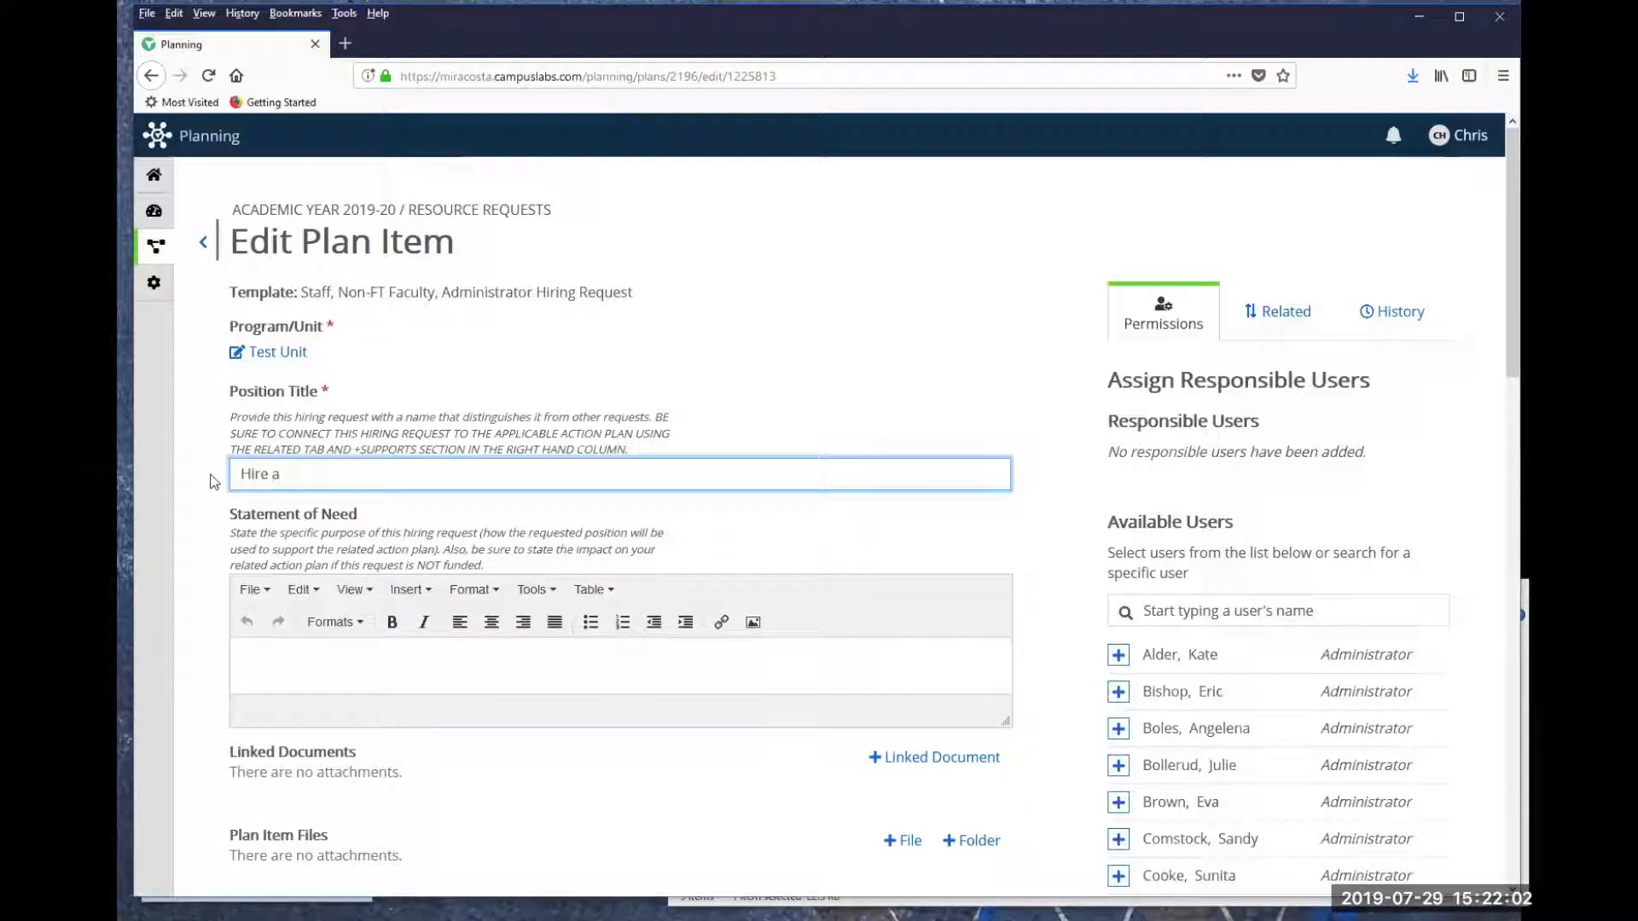
type(" teaching assistant fo")
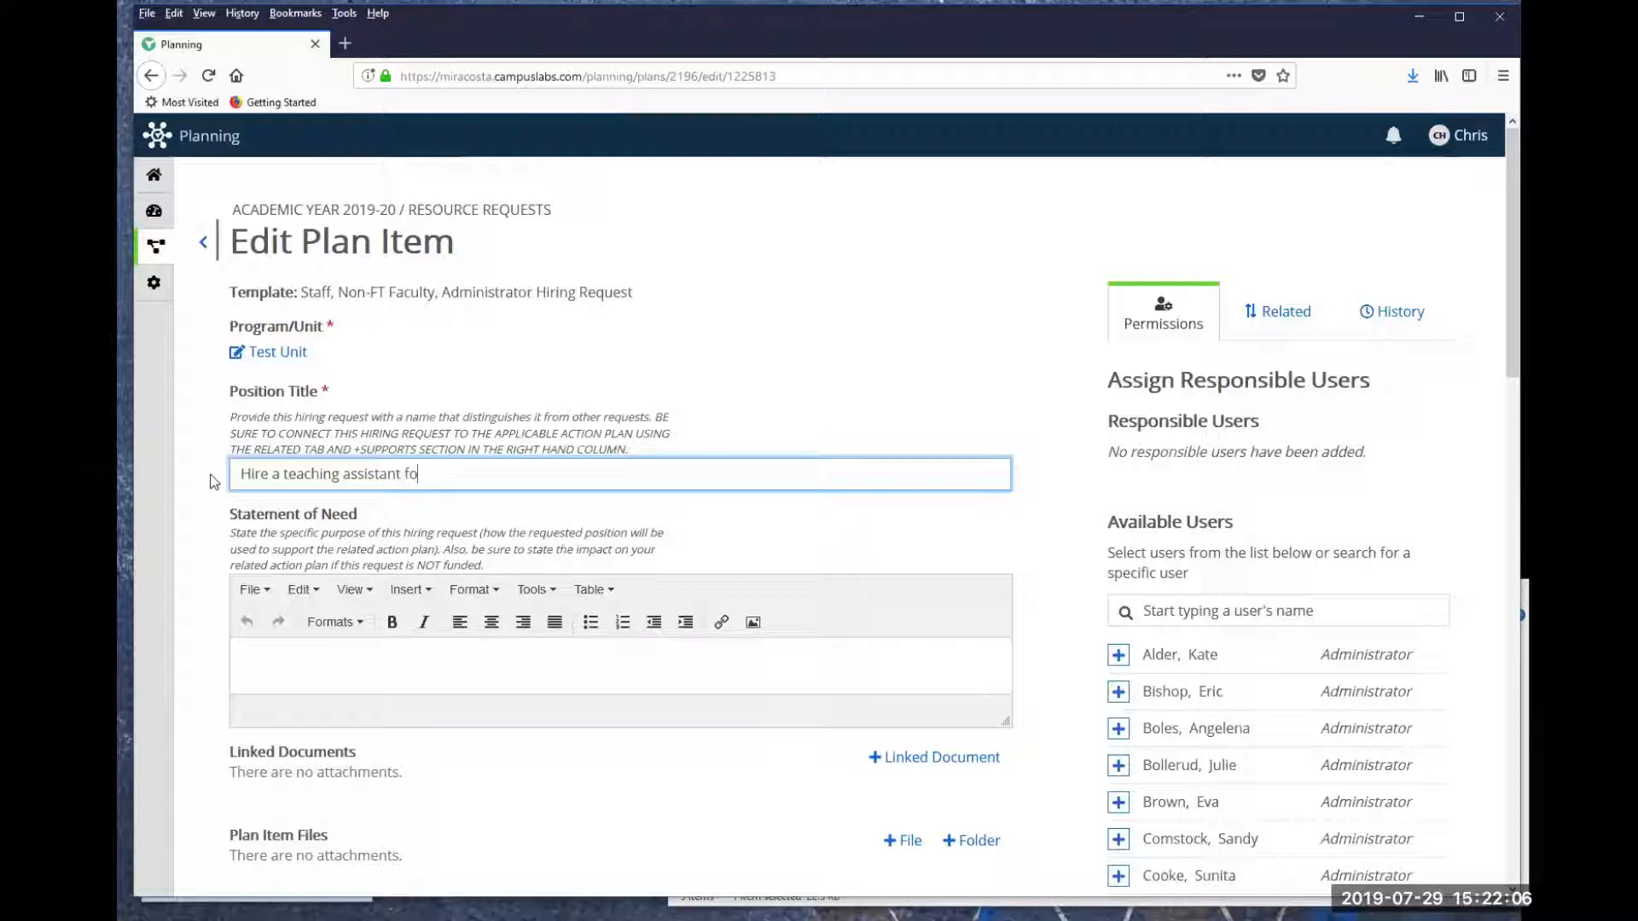
type("r Revenclaw hou")
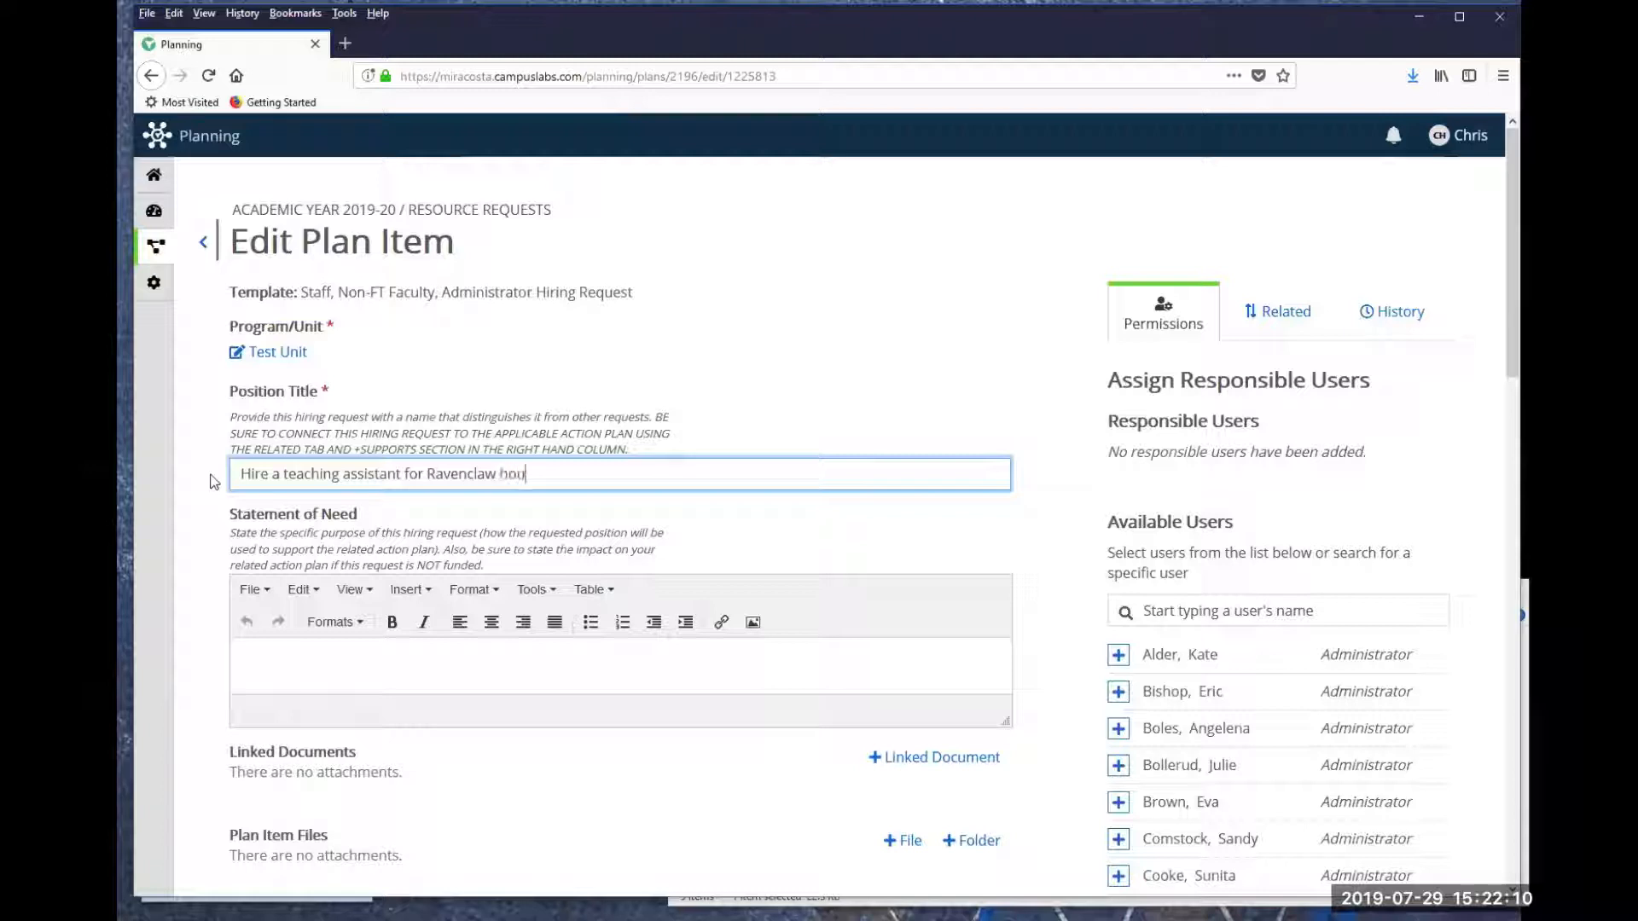
type("se.")
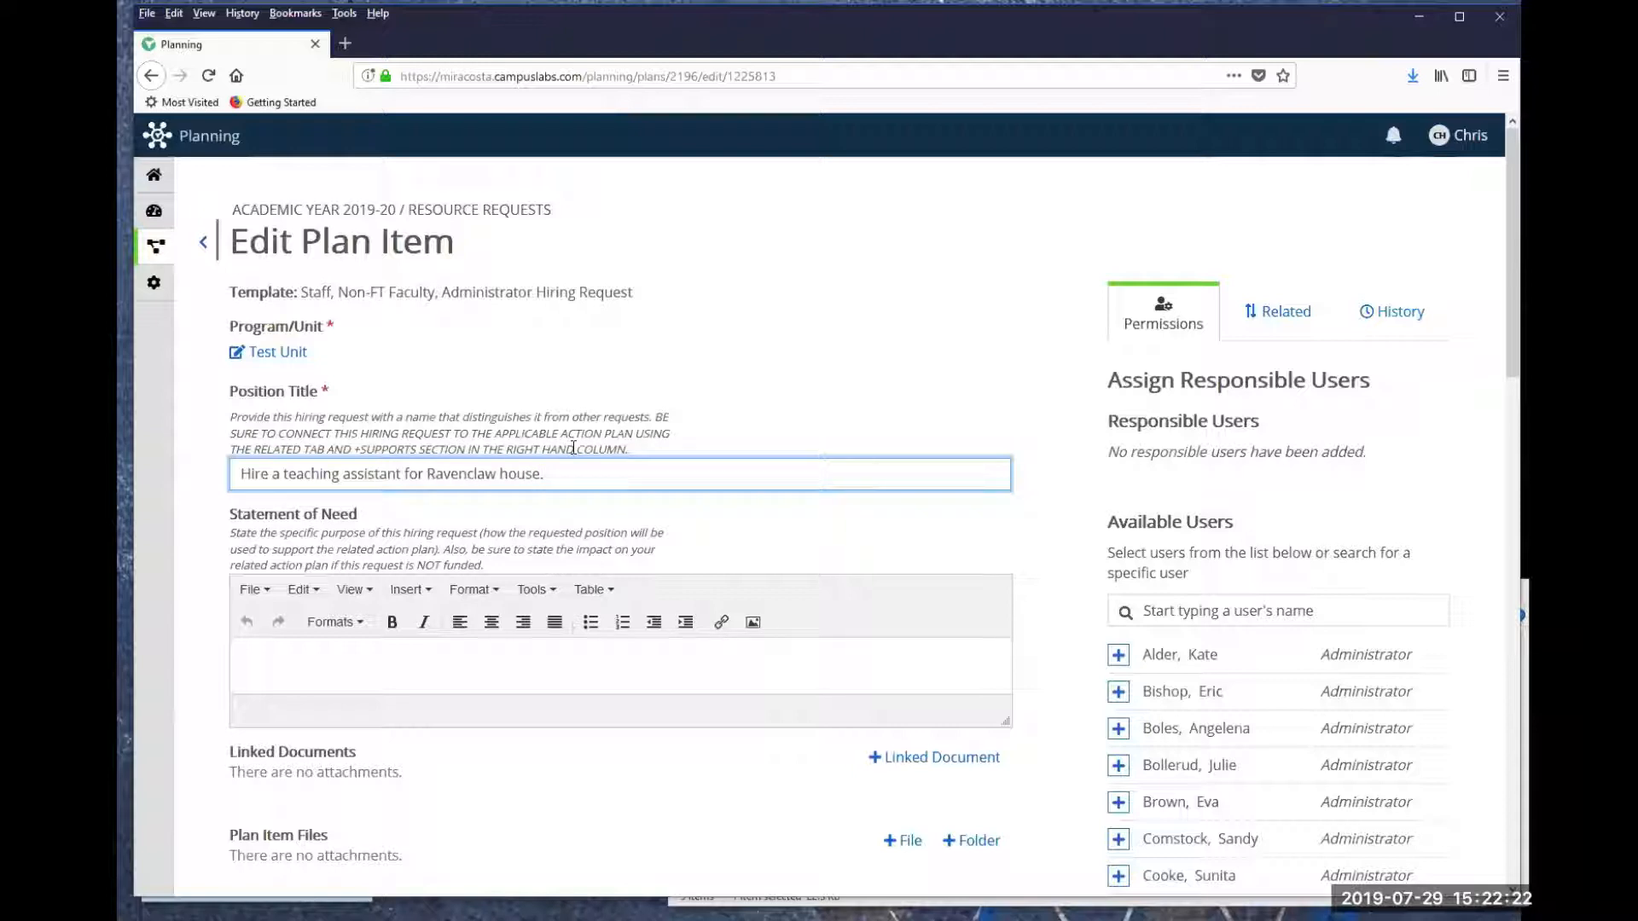
- Connect the request as supporting the Academic Year 2018-19 Goals/Action Planning item "Expand the Ravenclaw House offerings" from Test Unit
left_click(1281, 317)
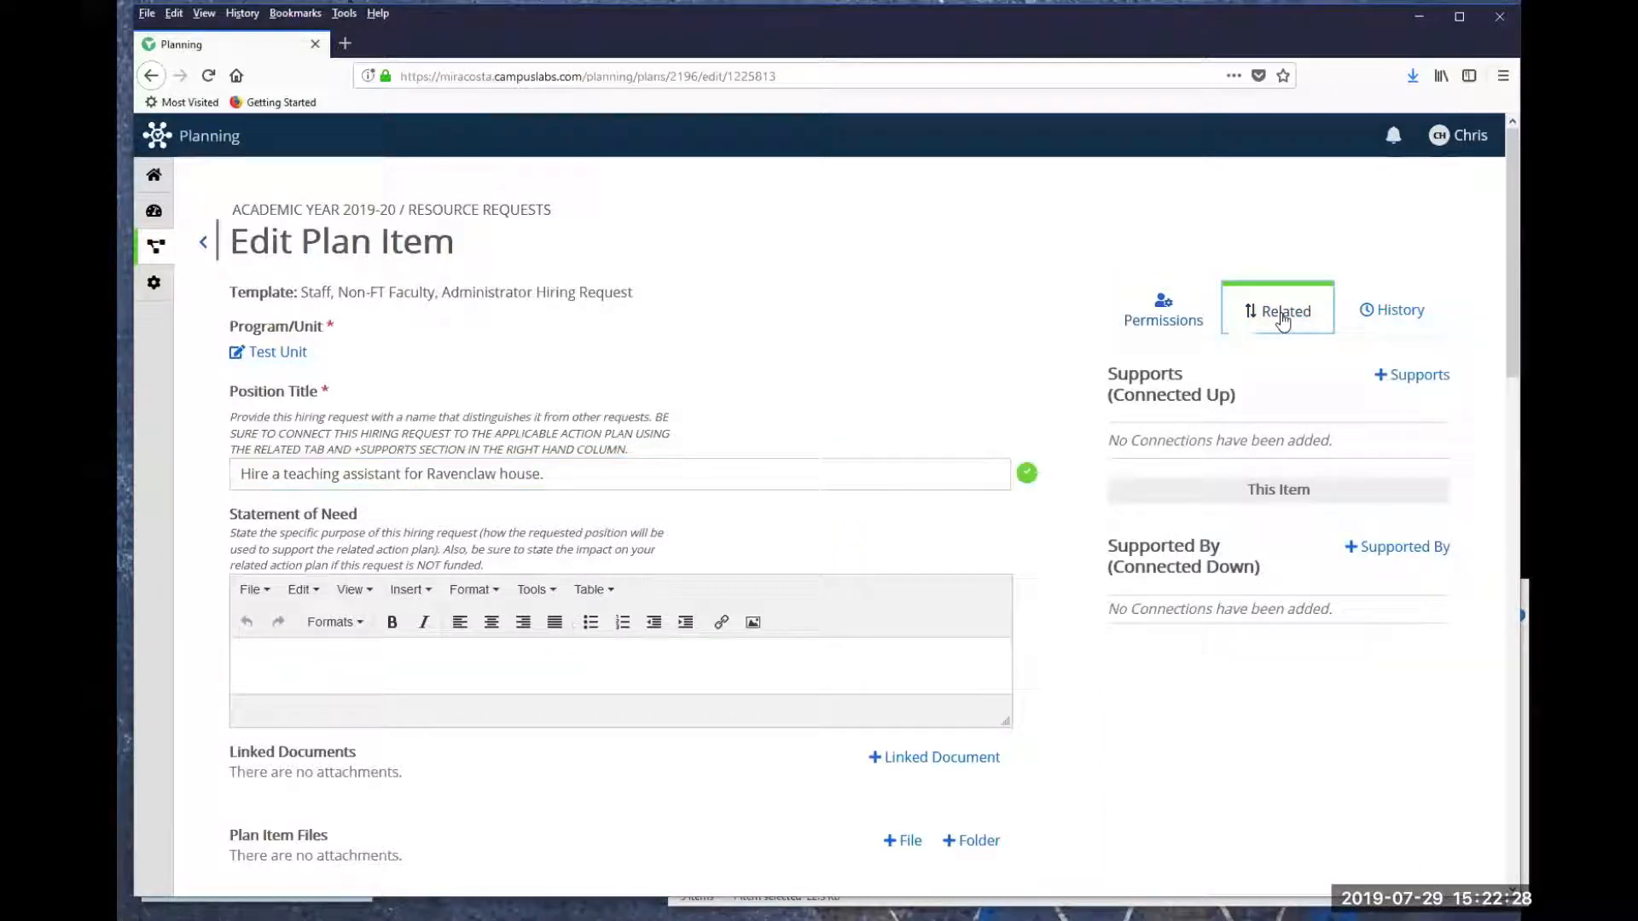
left_click(1416, 377)
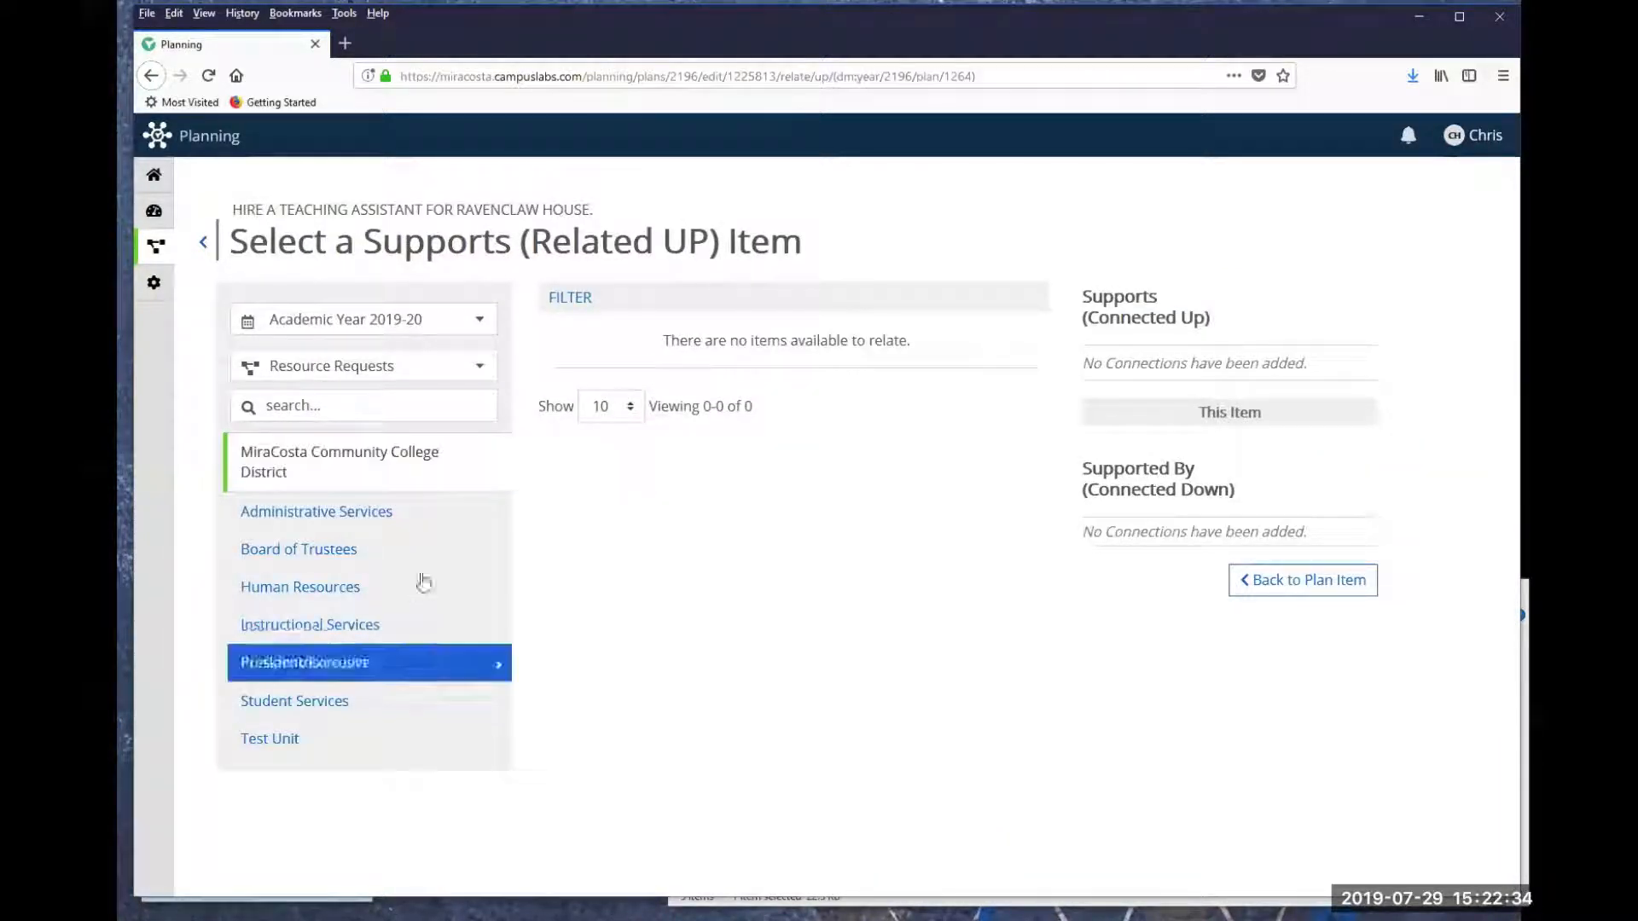
left_click(481, 325)
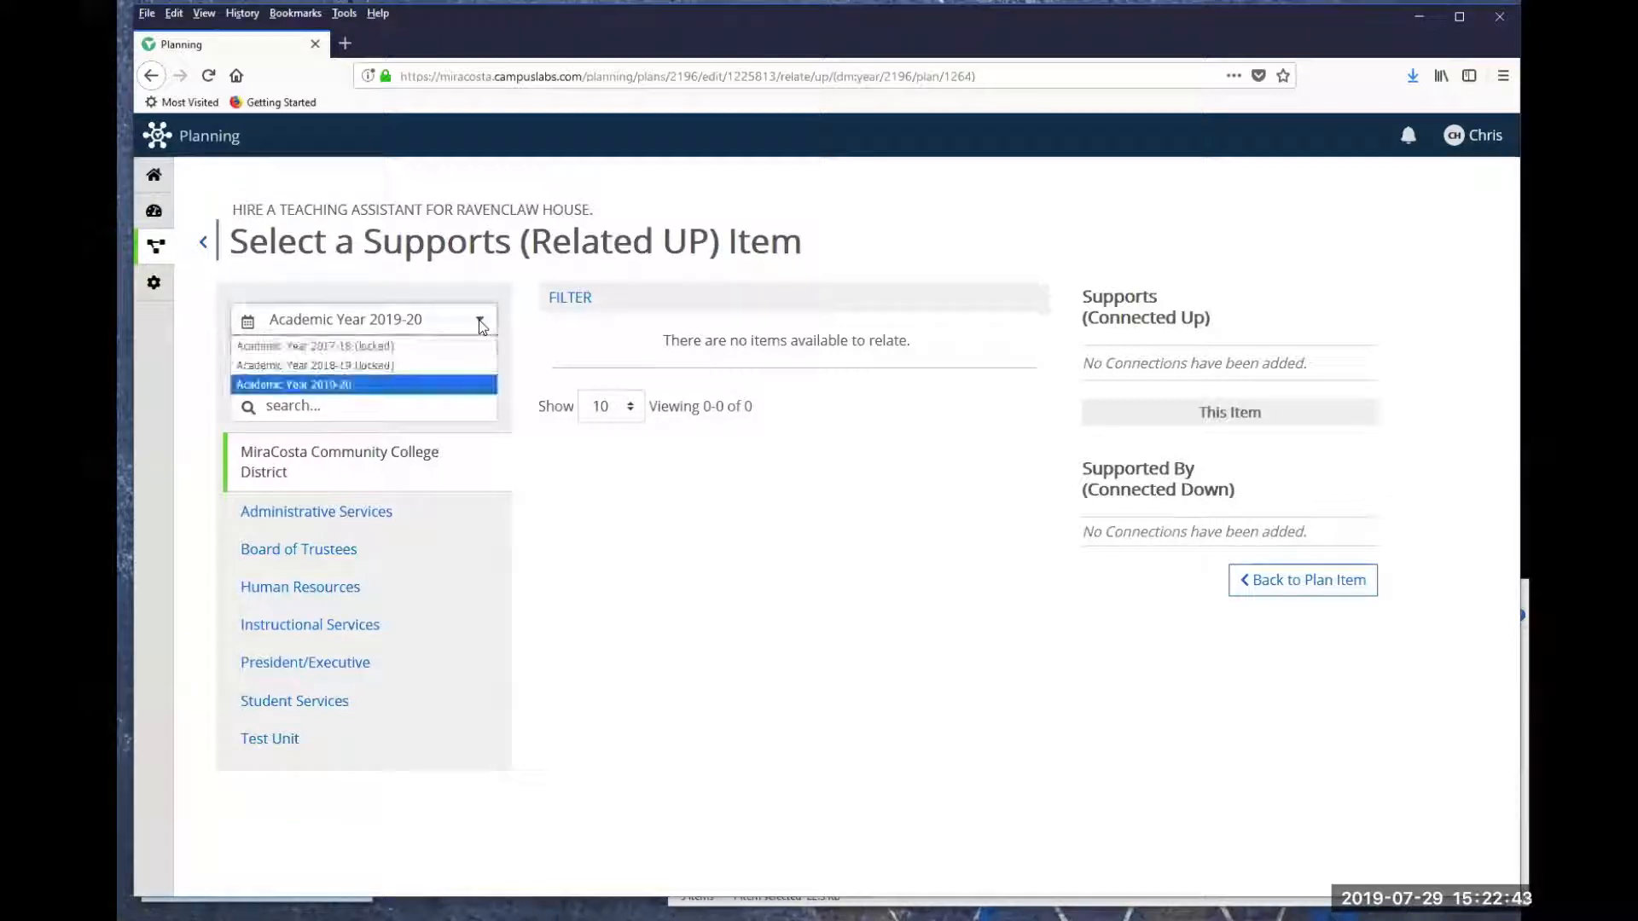
left_click(331, 367)
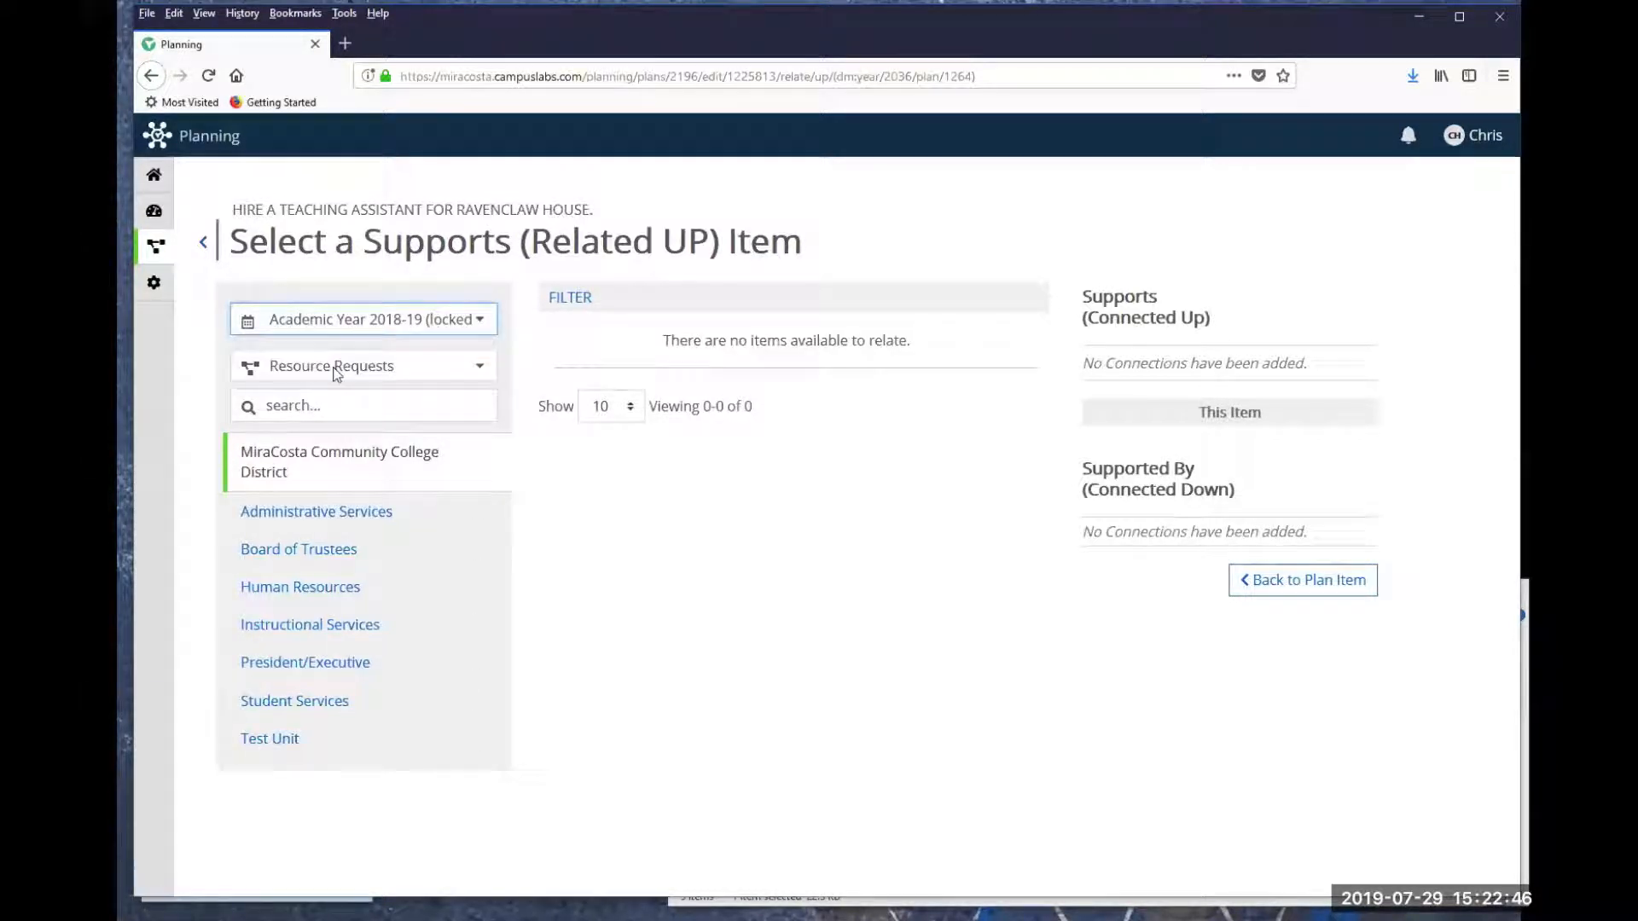
left_click(478, 368)
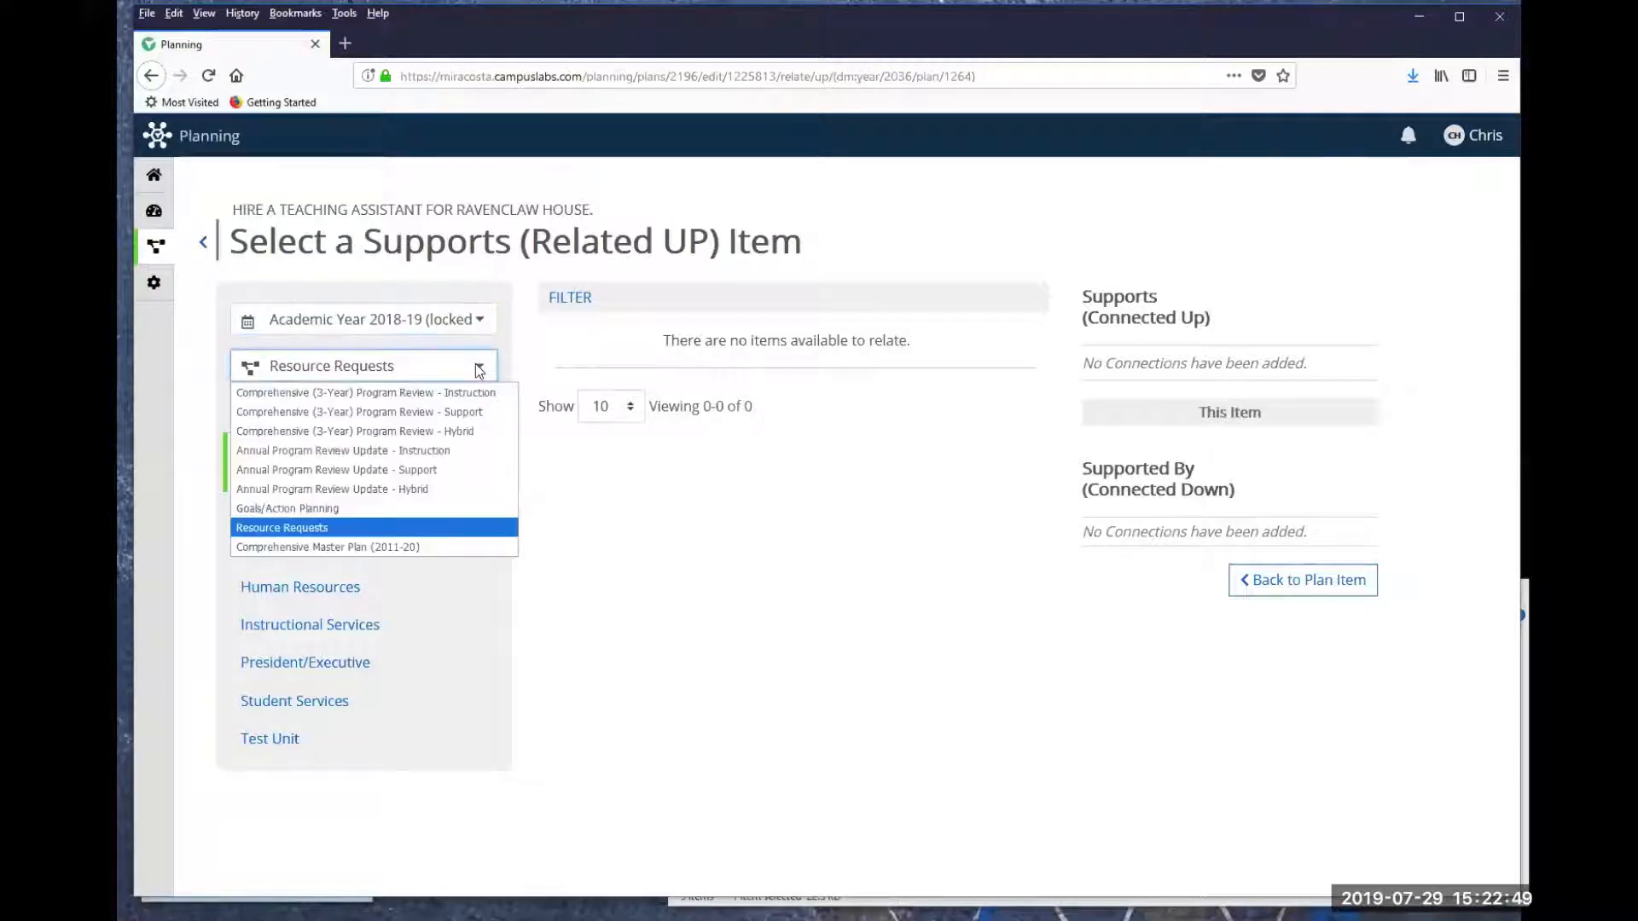
left_click(313, 508)
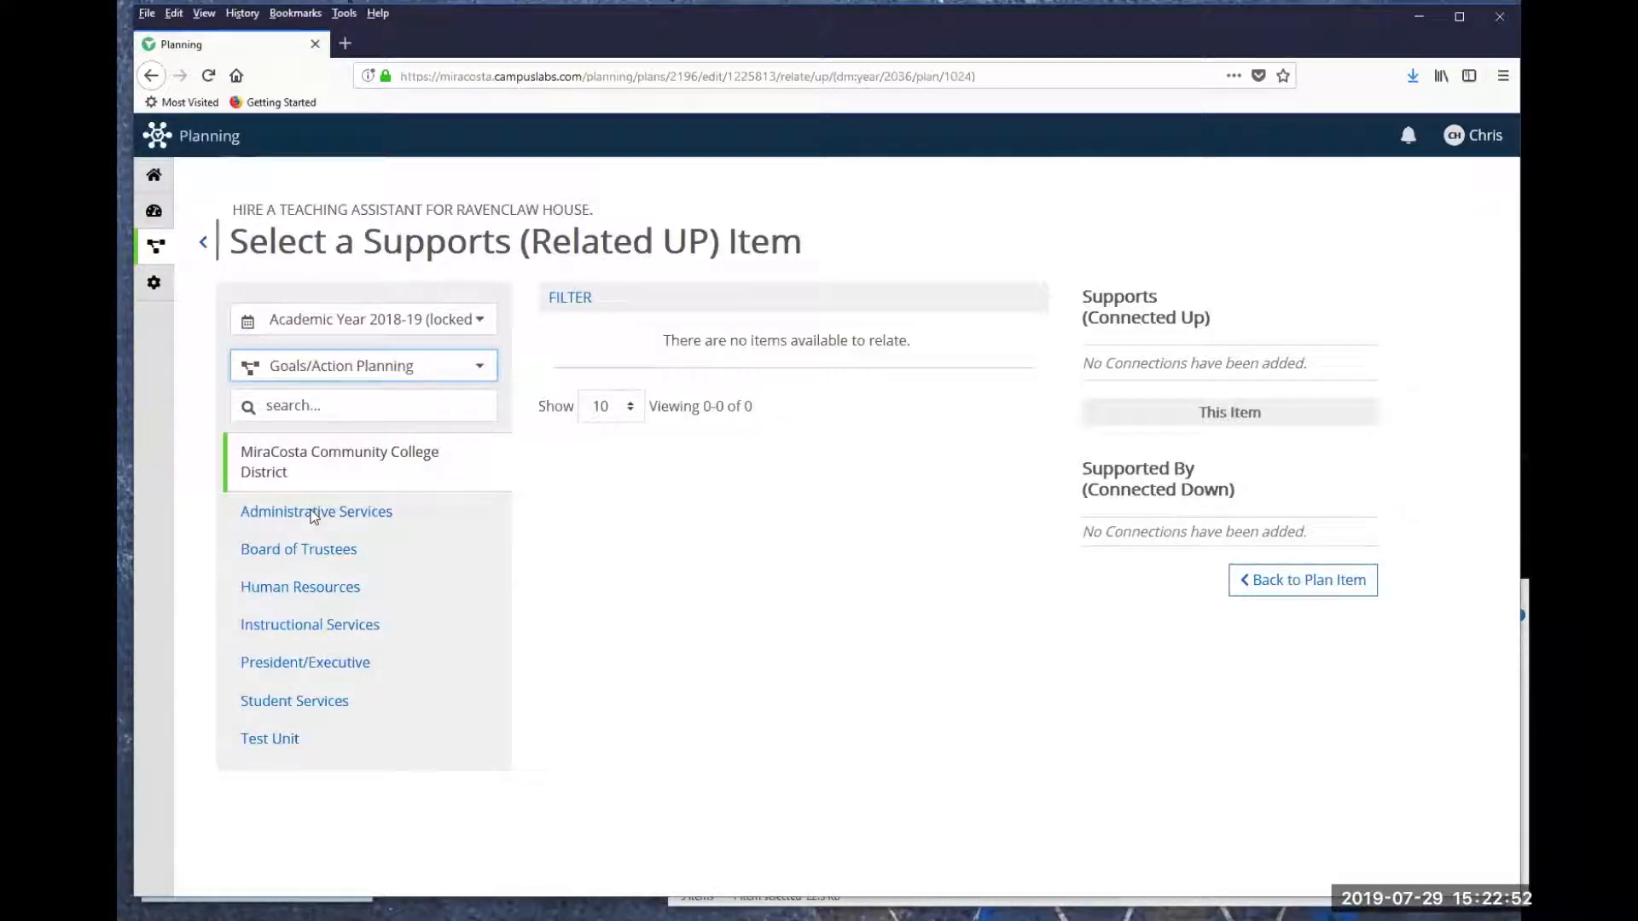
left_click(274, 740)
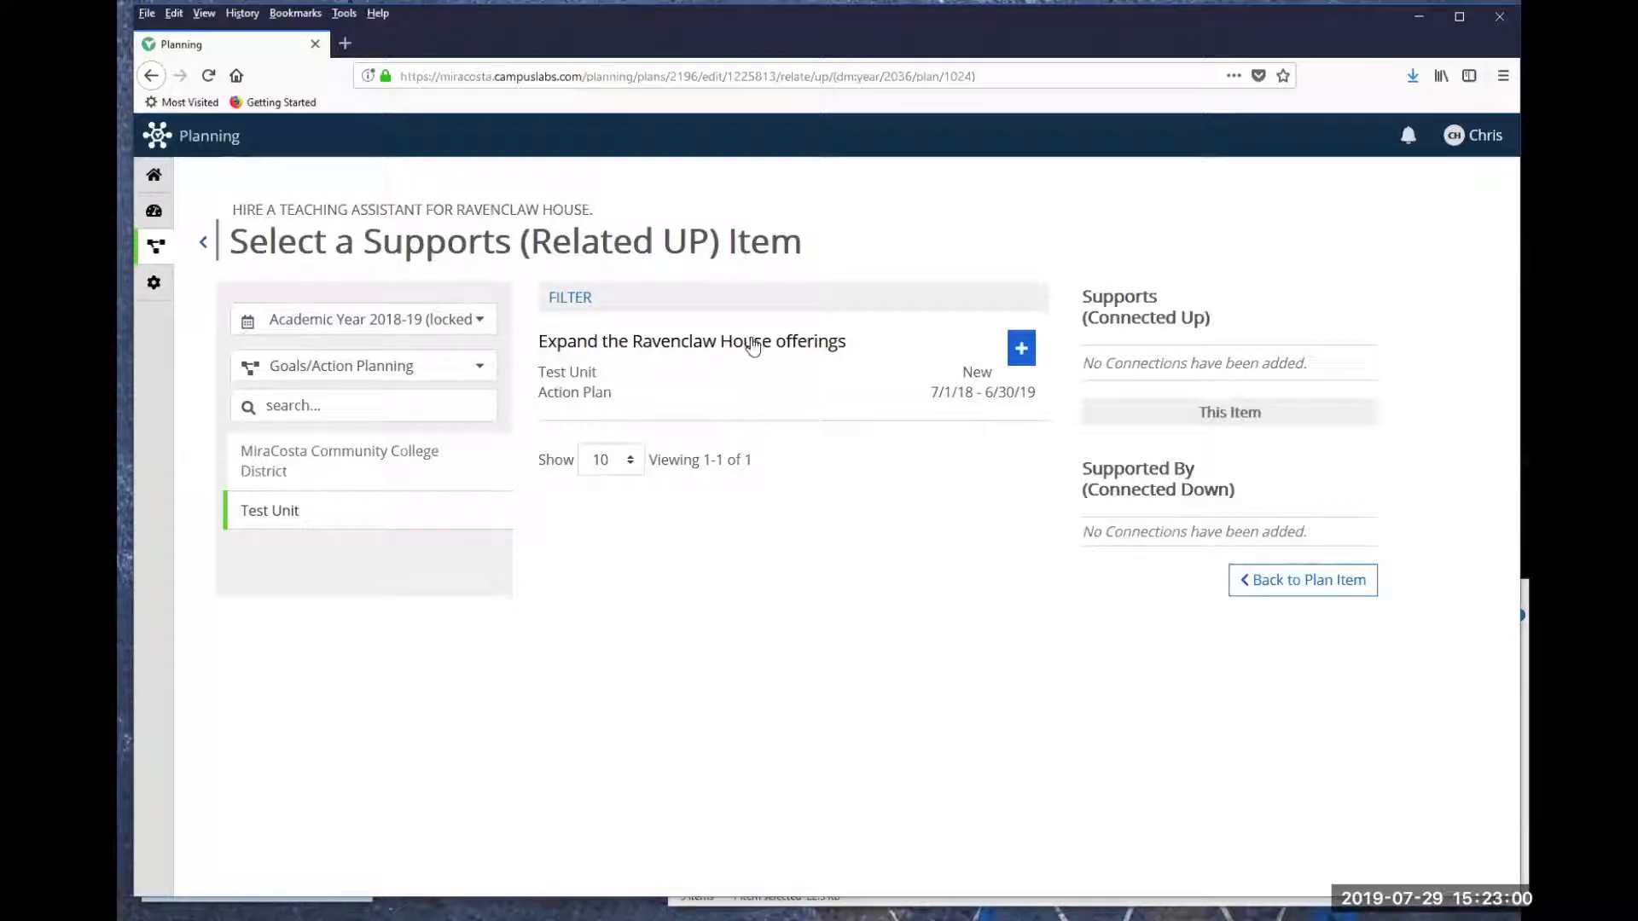
left_click(1020, 350)
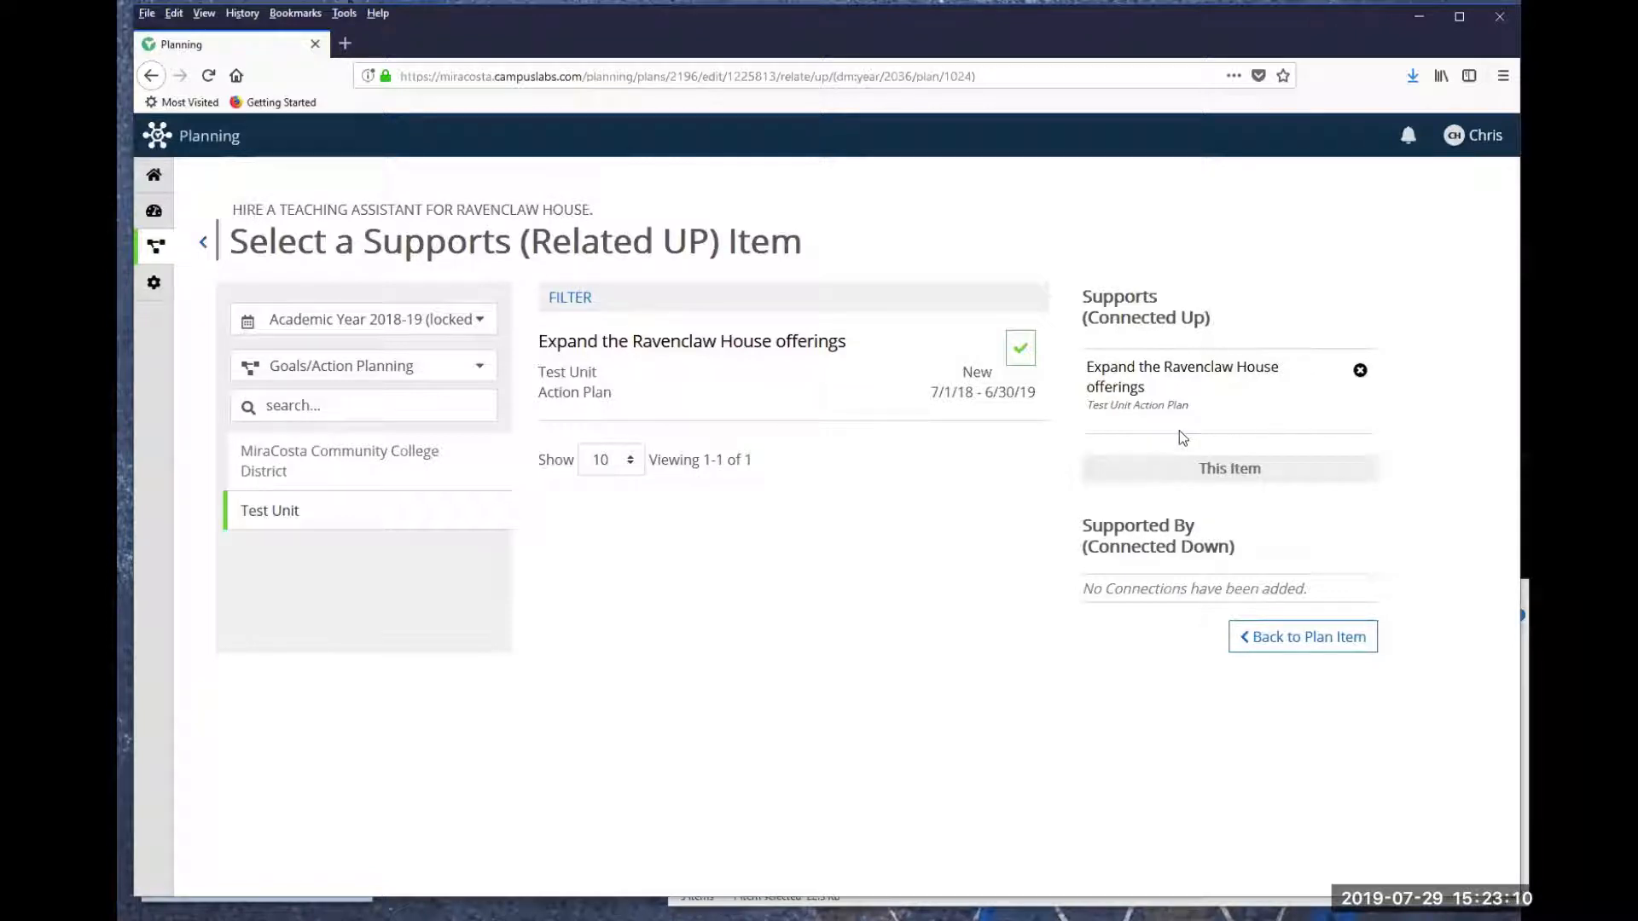
left_click(1312, 644)
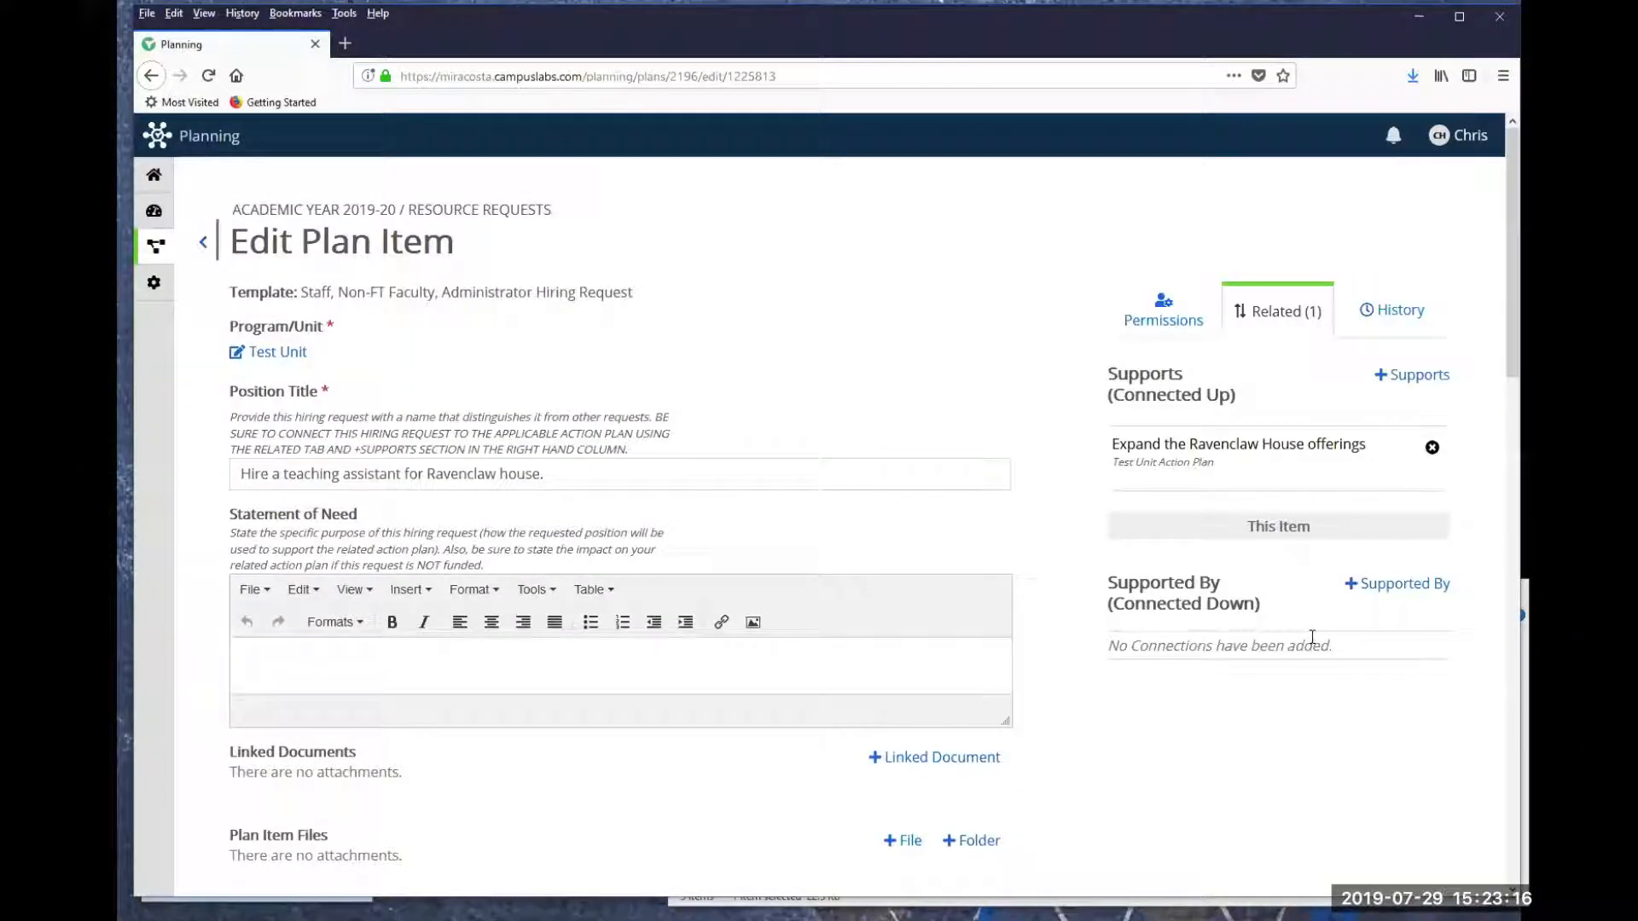
- Enter "fill this out completely" as the Statement of Need
scroll(422, 375, "down", 2)
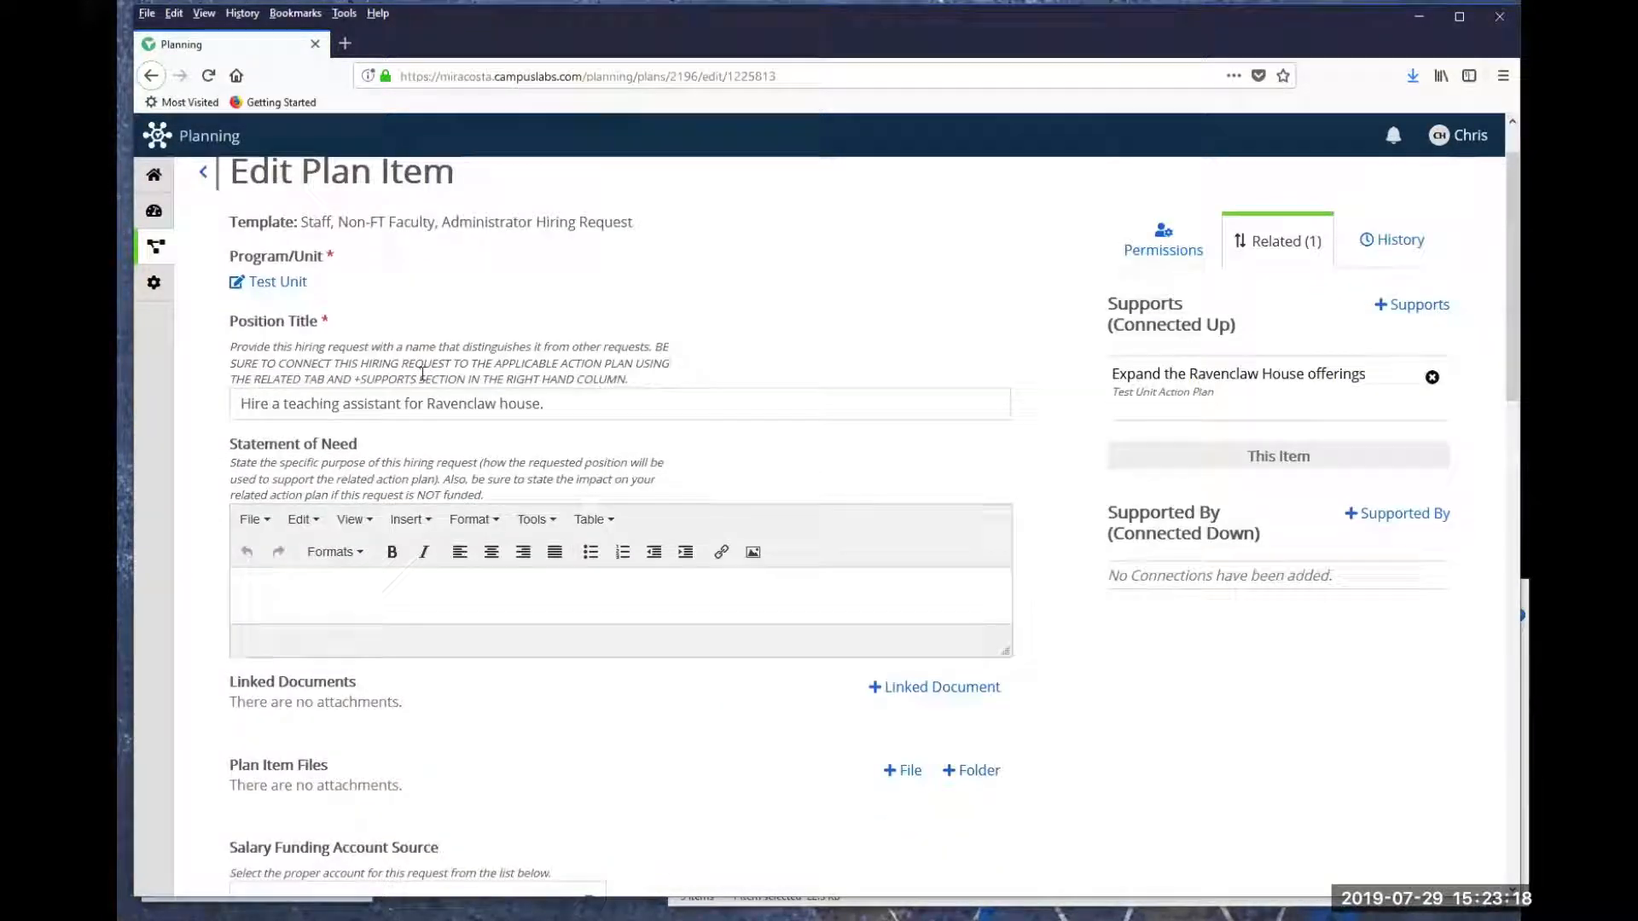
scroll(422, 375, "down", 3)
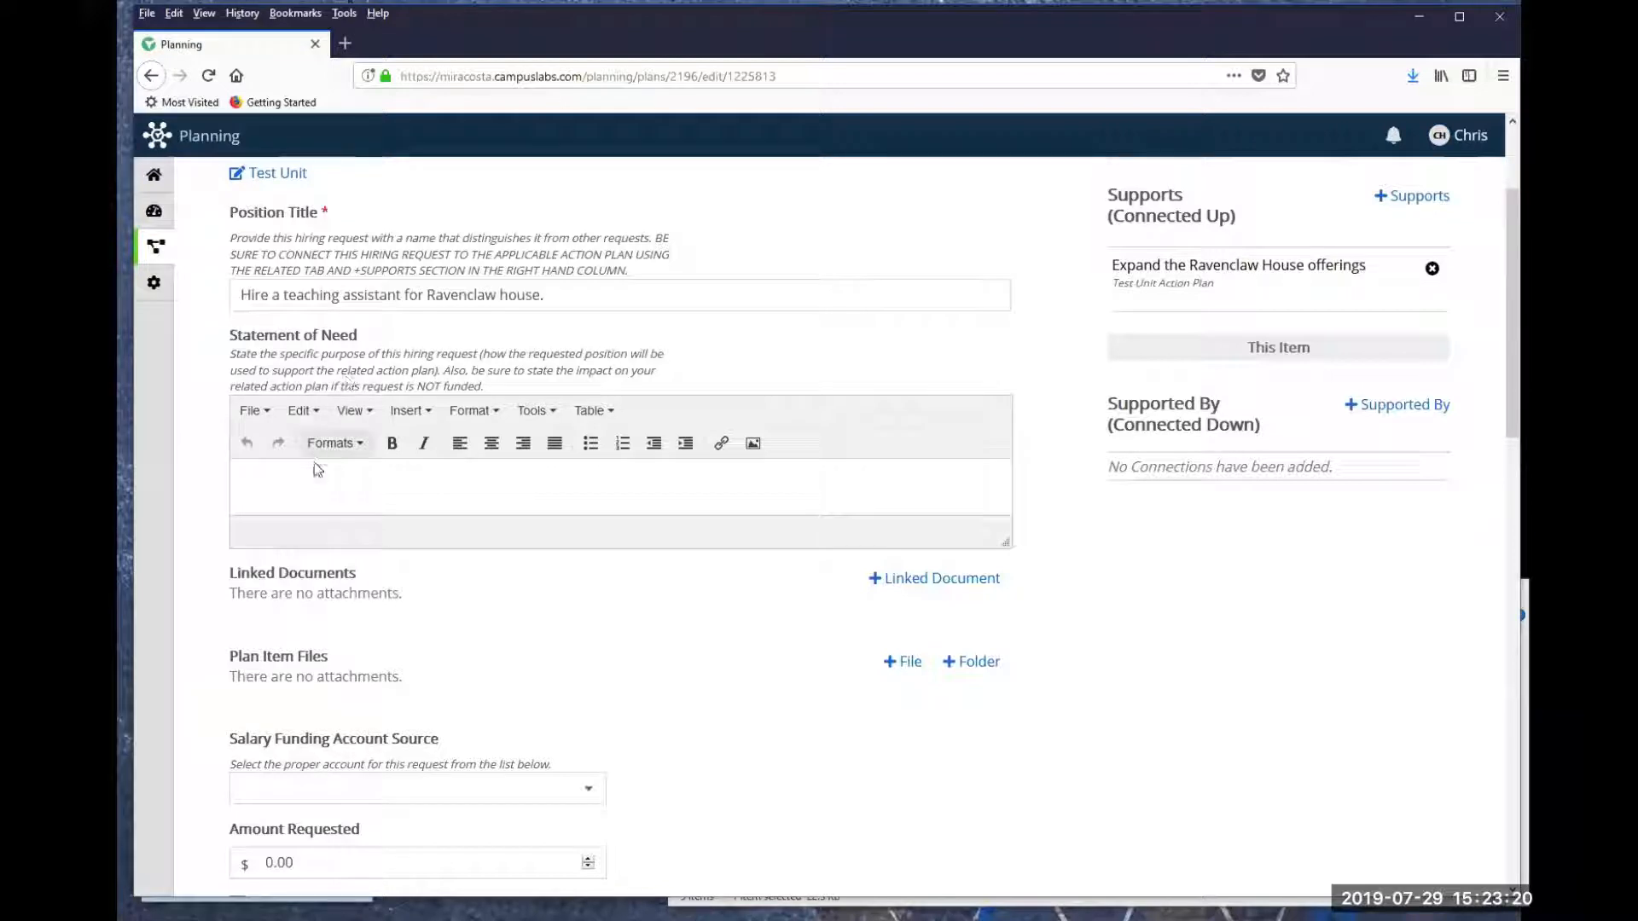
scroll(341, 471, "down", 2)
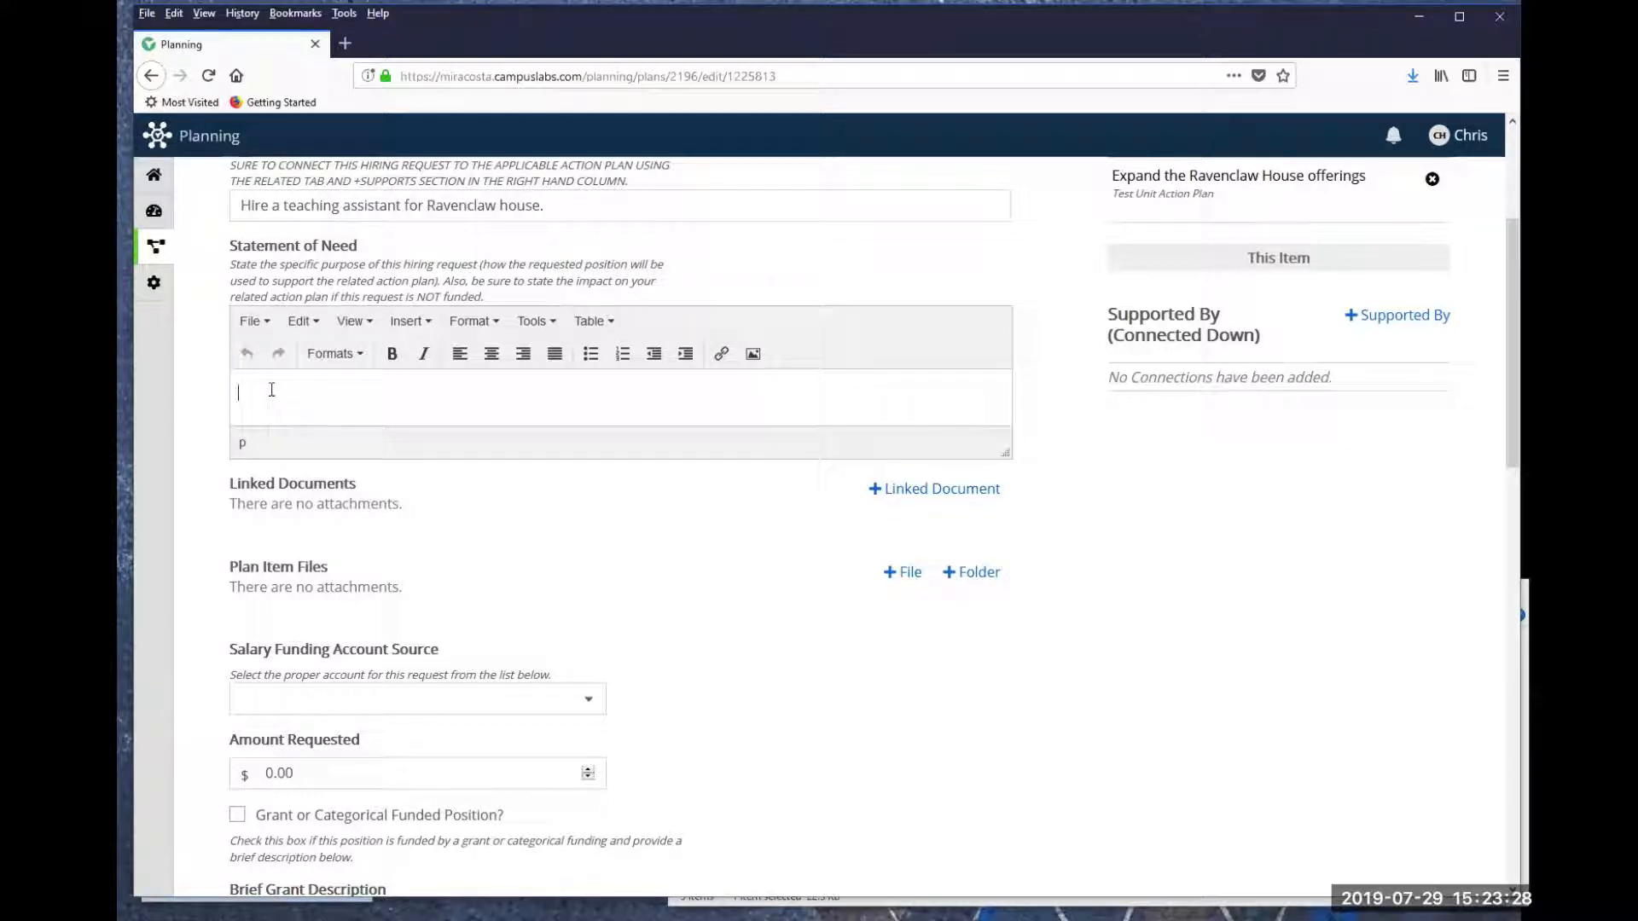
type("ill this out completely")
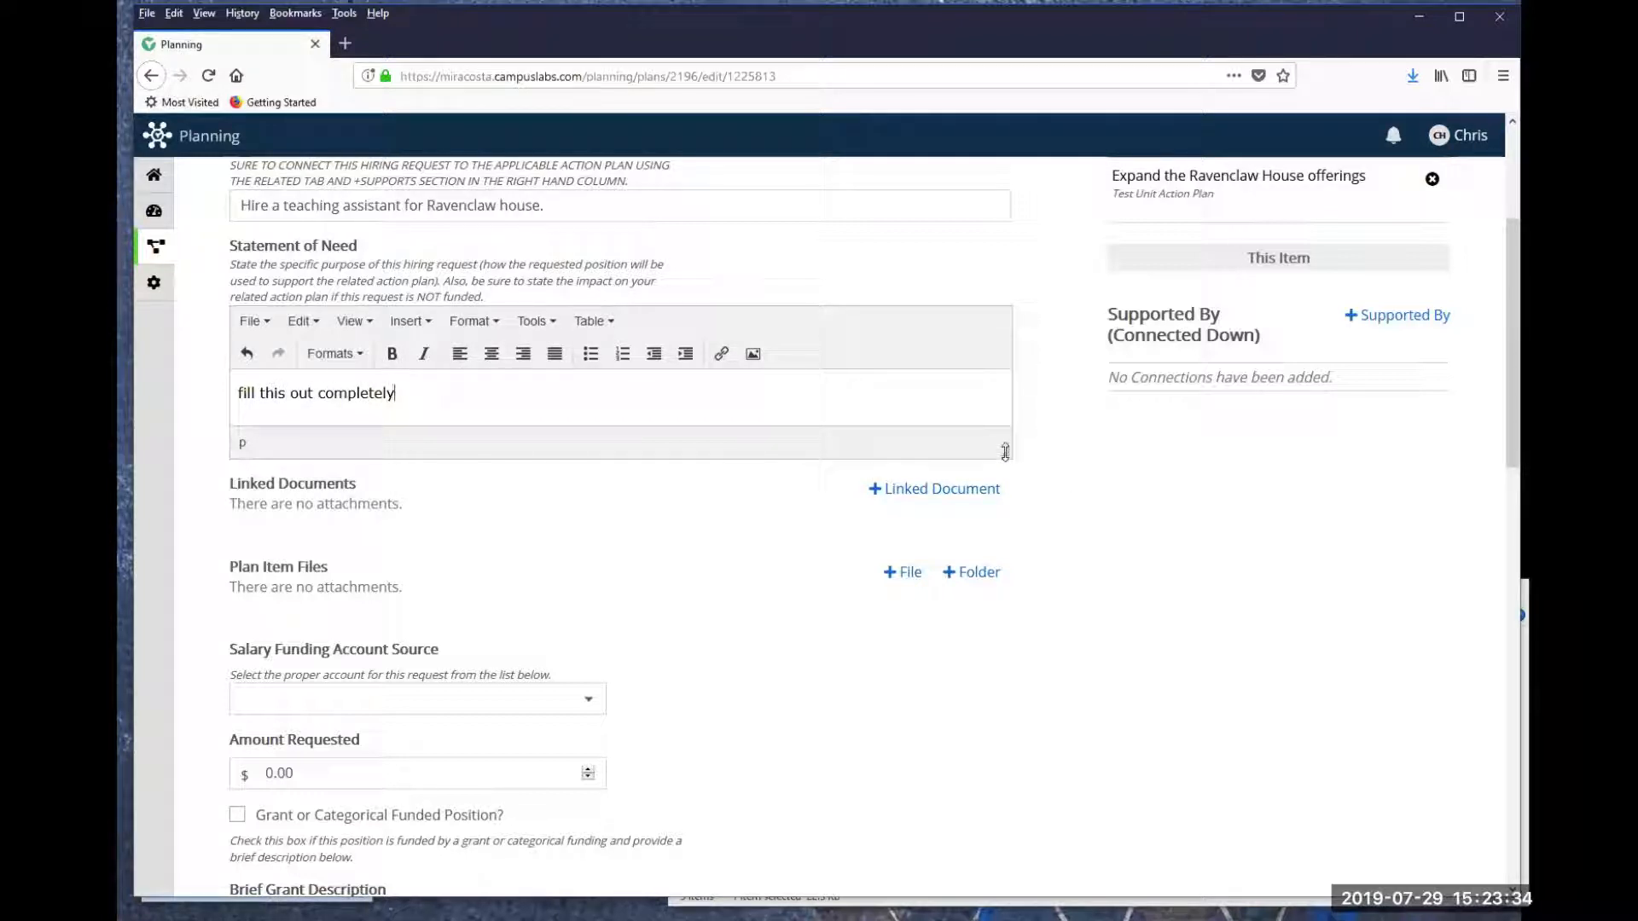
- Enlarge the Statement of Need editor and start a numbered list on a new line below the text
left_click_drag(1004, 458, 1016, 761)
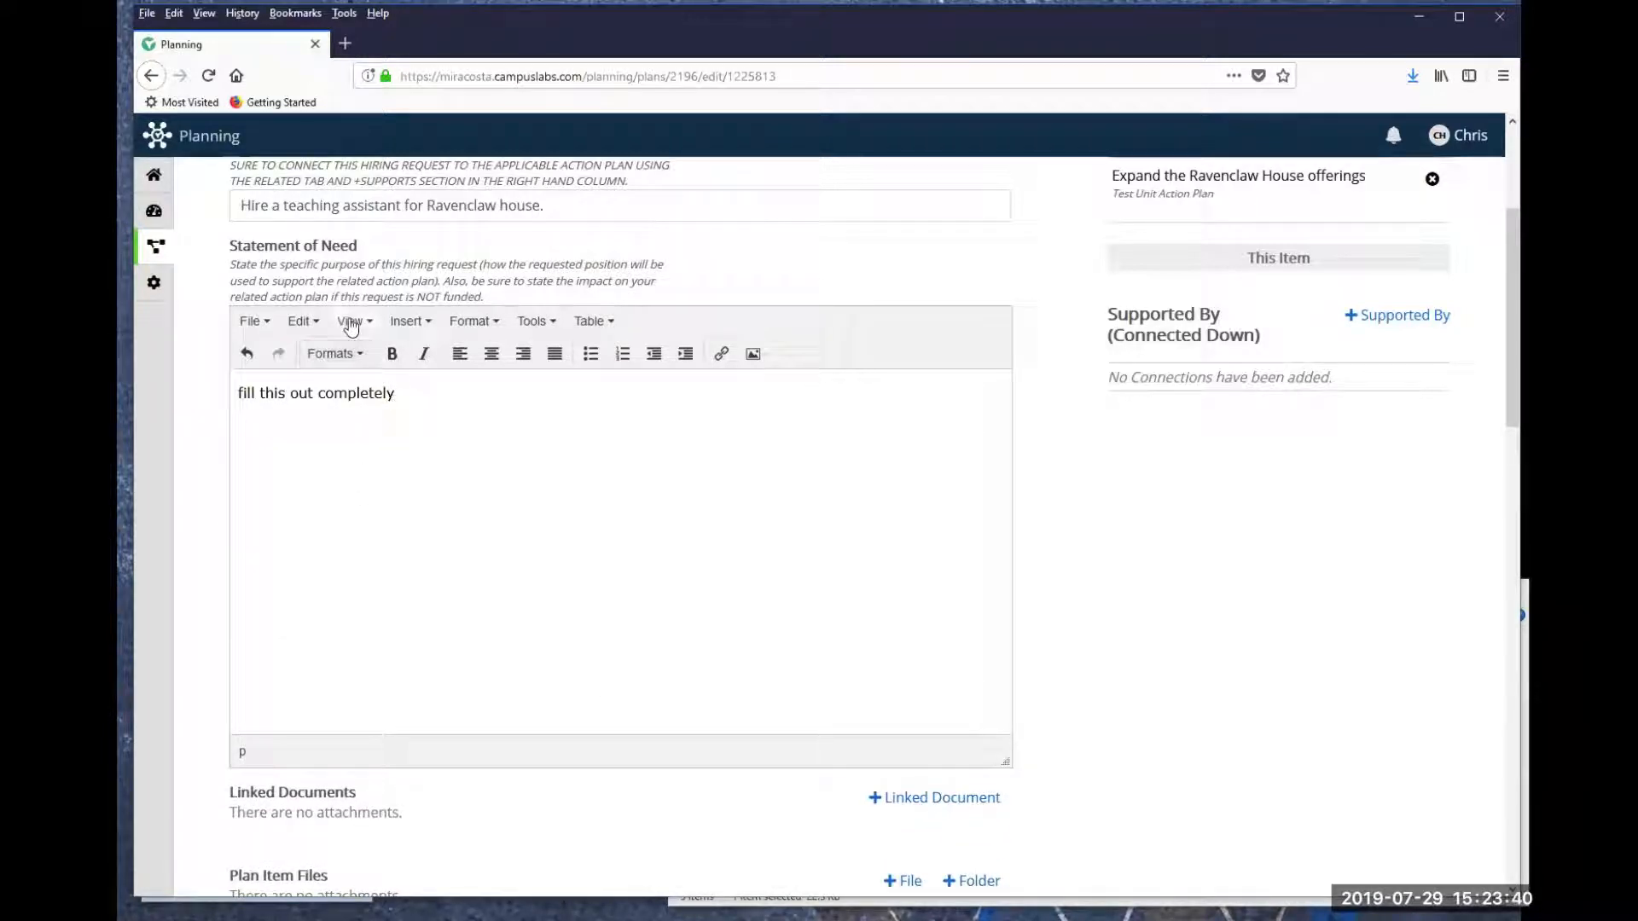
left_click(425, 390)
key("Return")
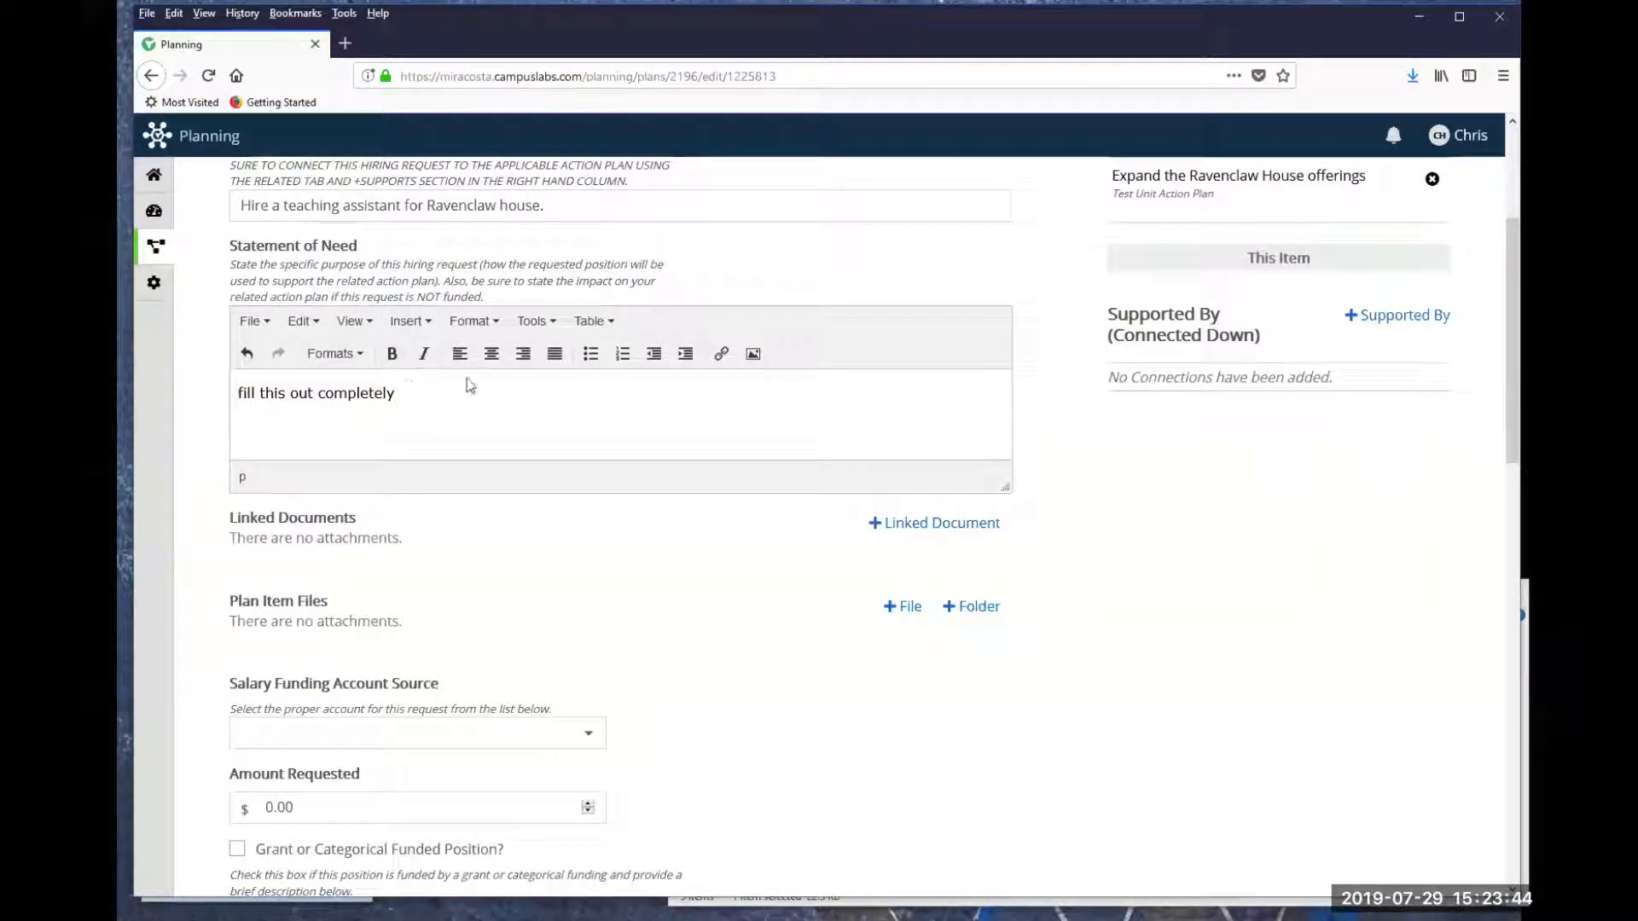
left_click(591, 357)
left_click(612, 359)
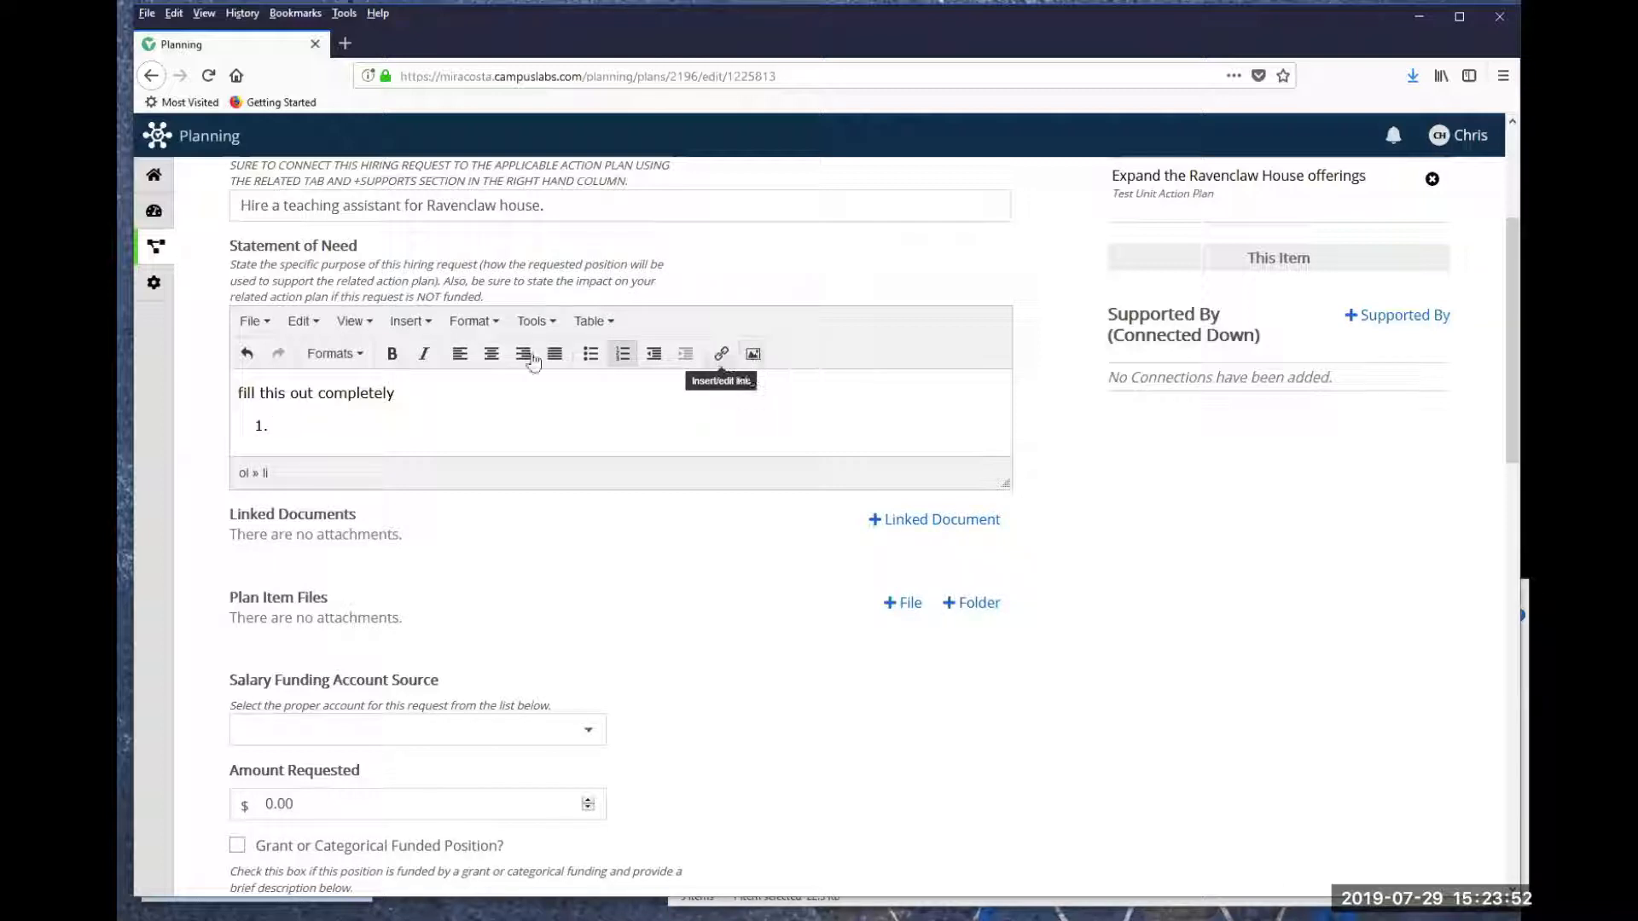
left_click(418, 331)
mouse_move(435, 412)
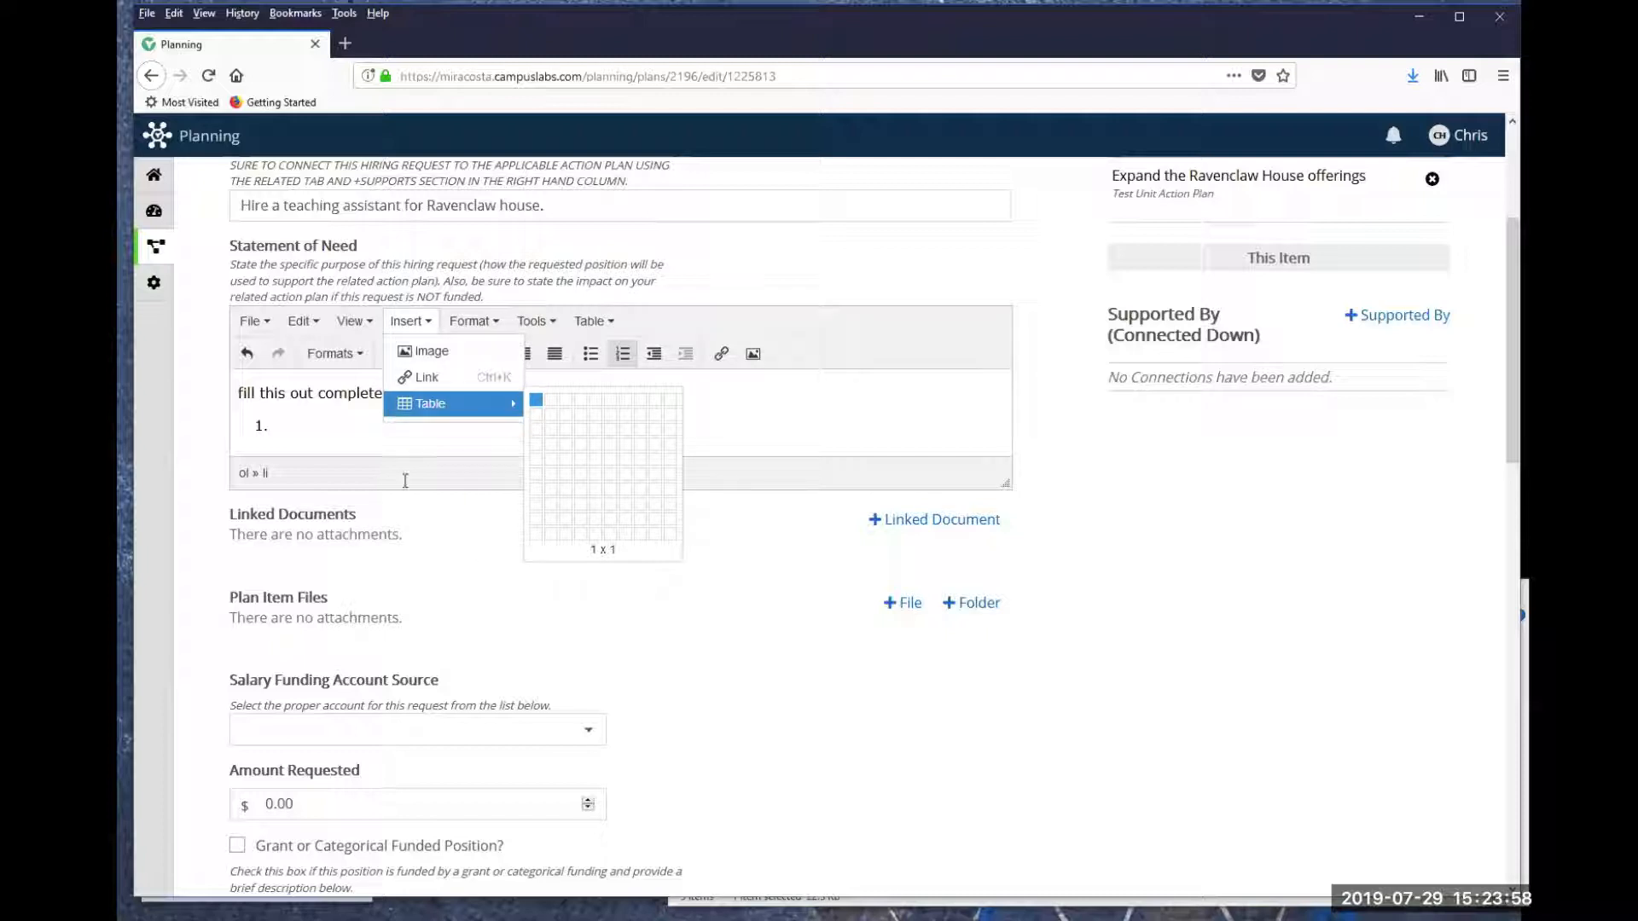
left_click(310, 394)
left_click(507, 549)
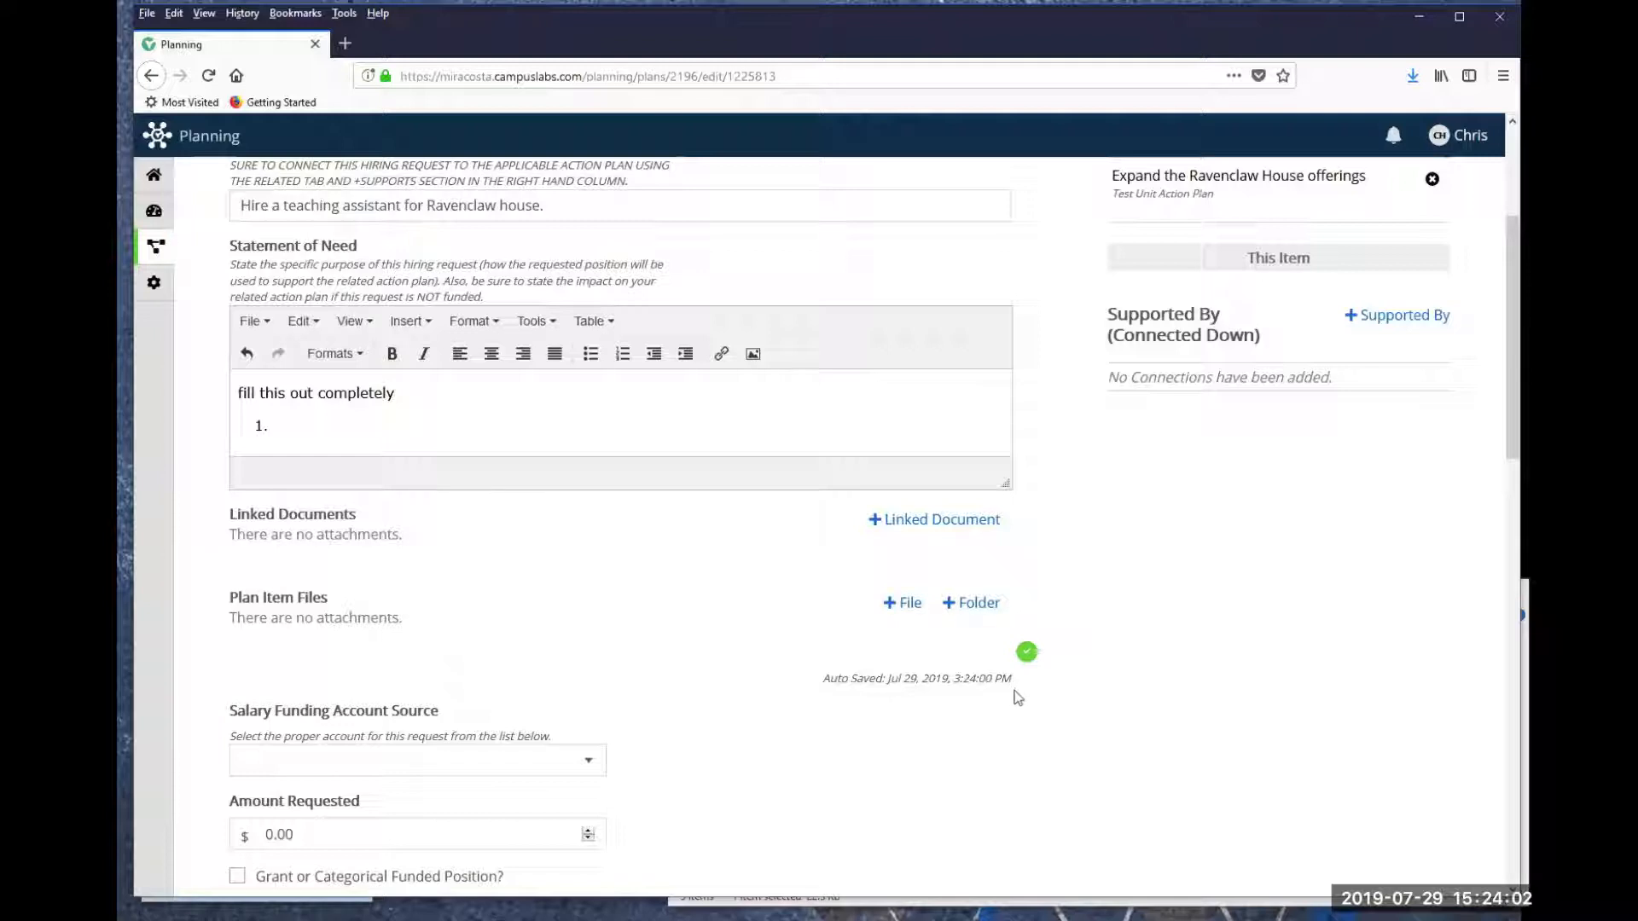
- Link the Additional Data.docx document from Test folder to the request's Linked Documents
mouse_move(1026, 659)
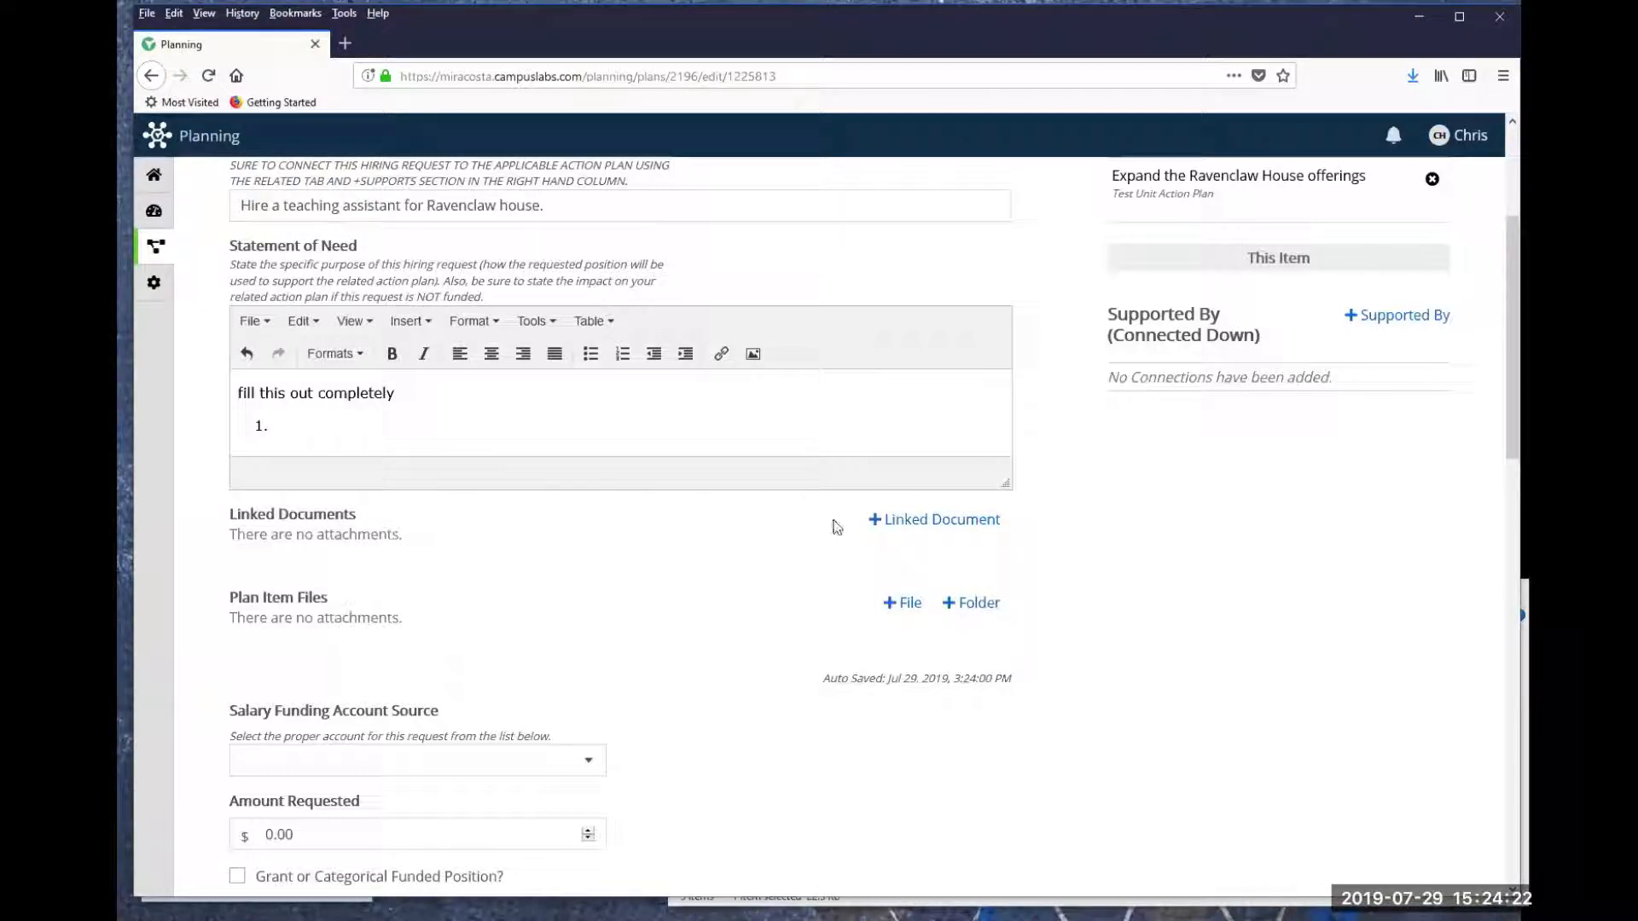
left_click(915, 522)
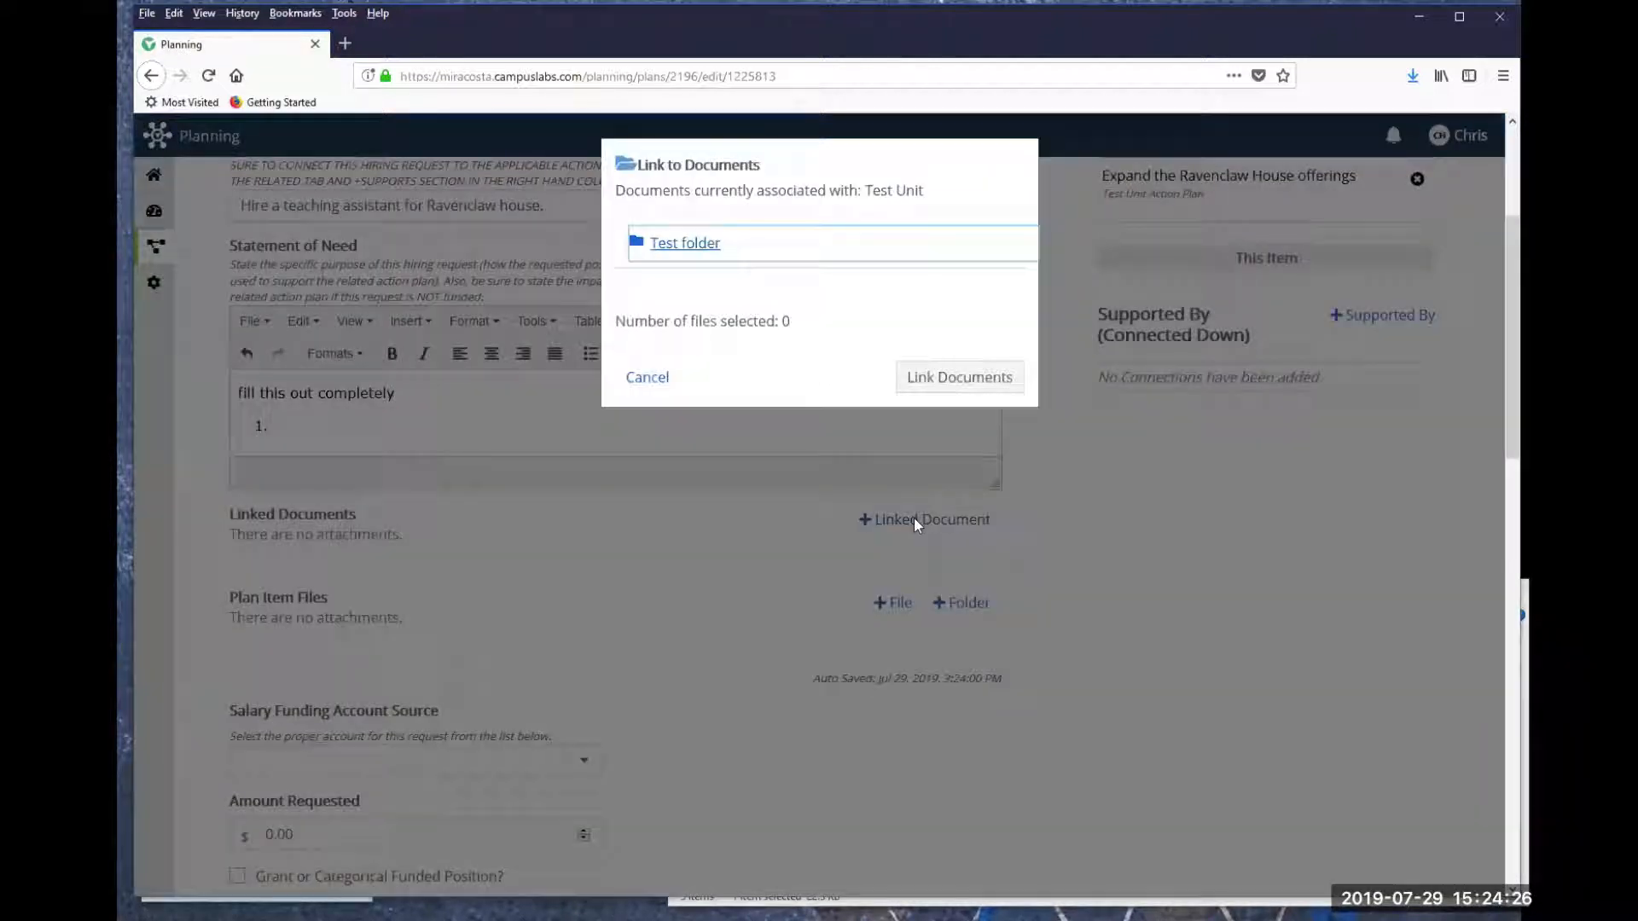
left_click(685, 246)
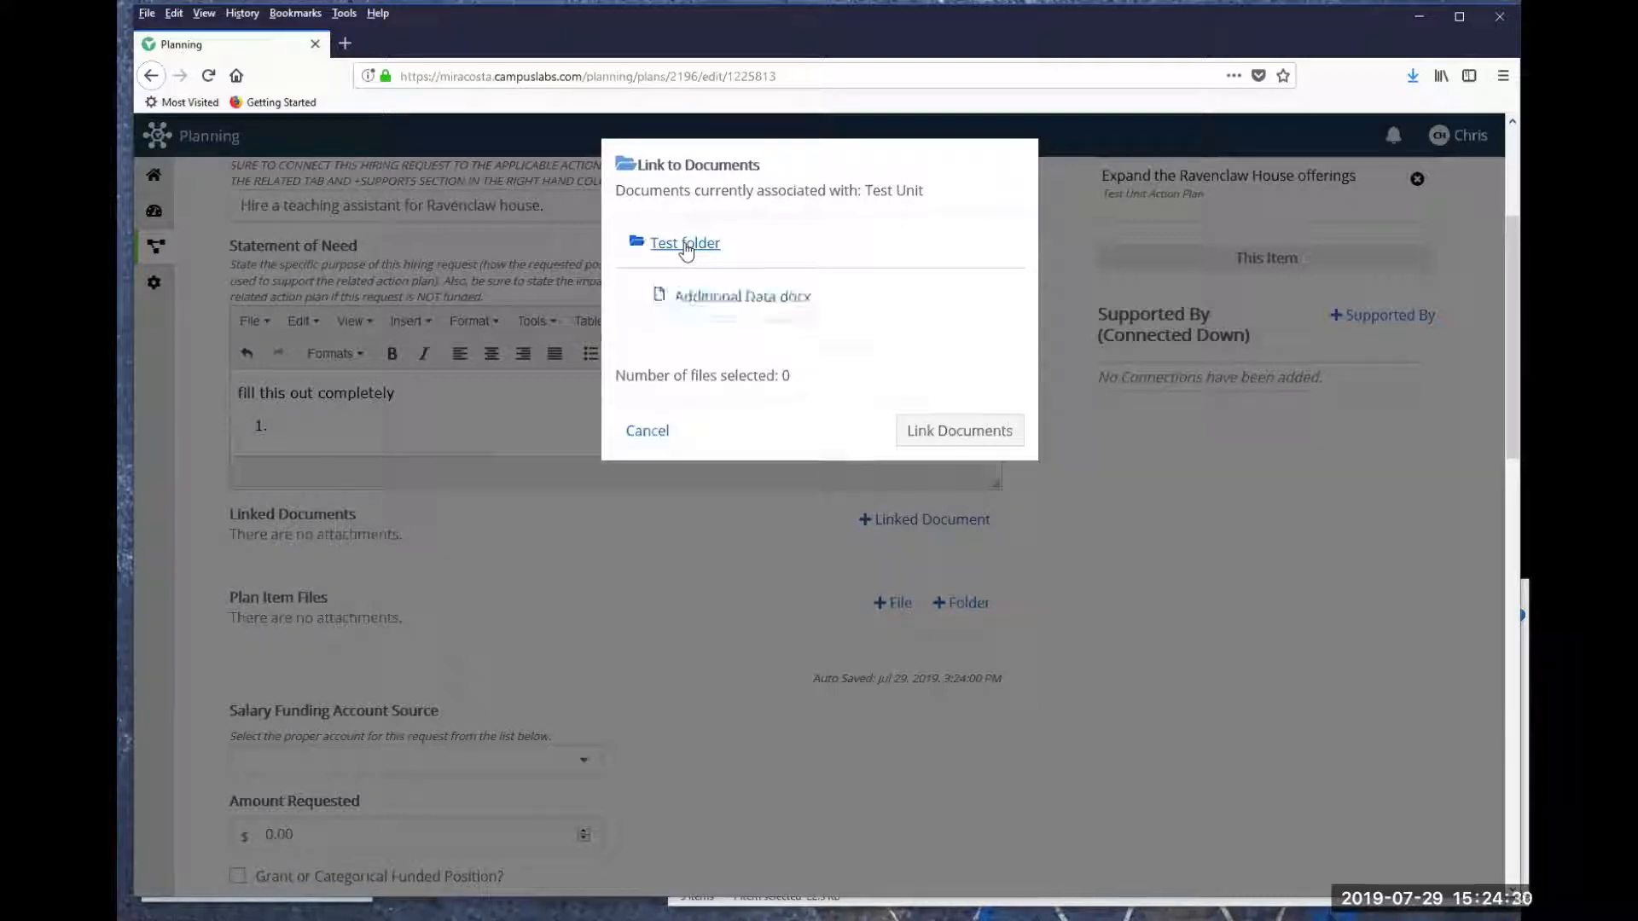
left_click(739, 307)
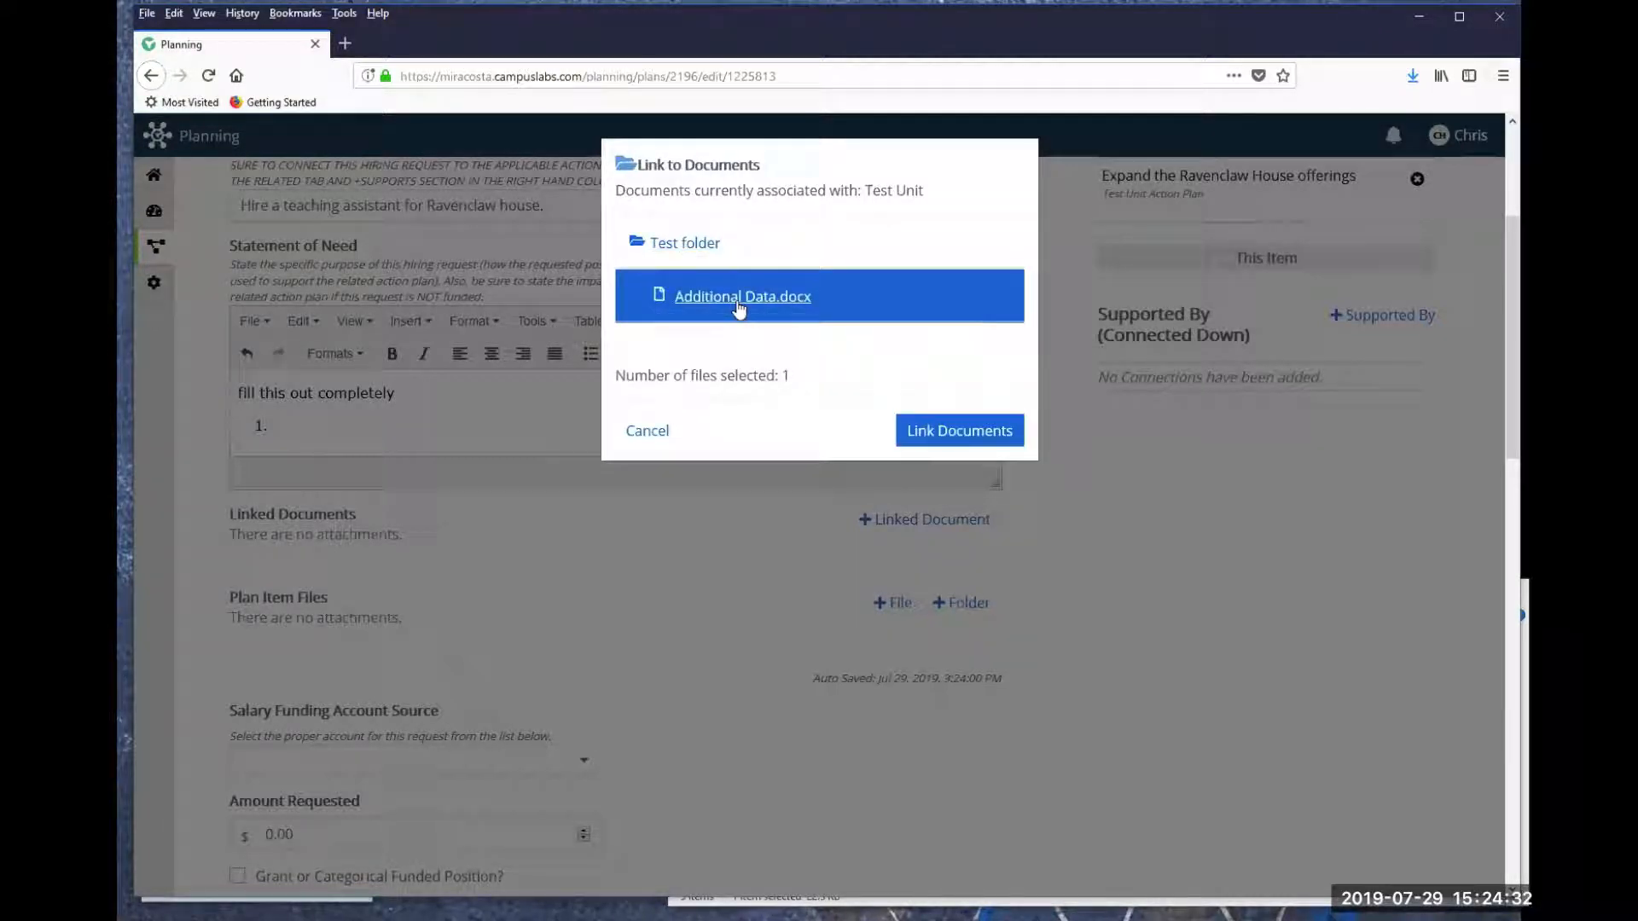
left_click(948, 438)
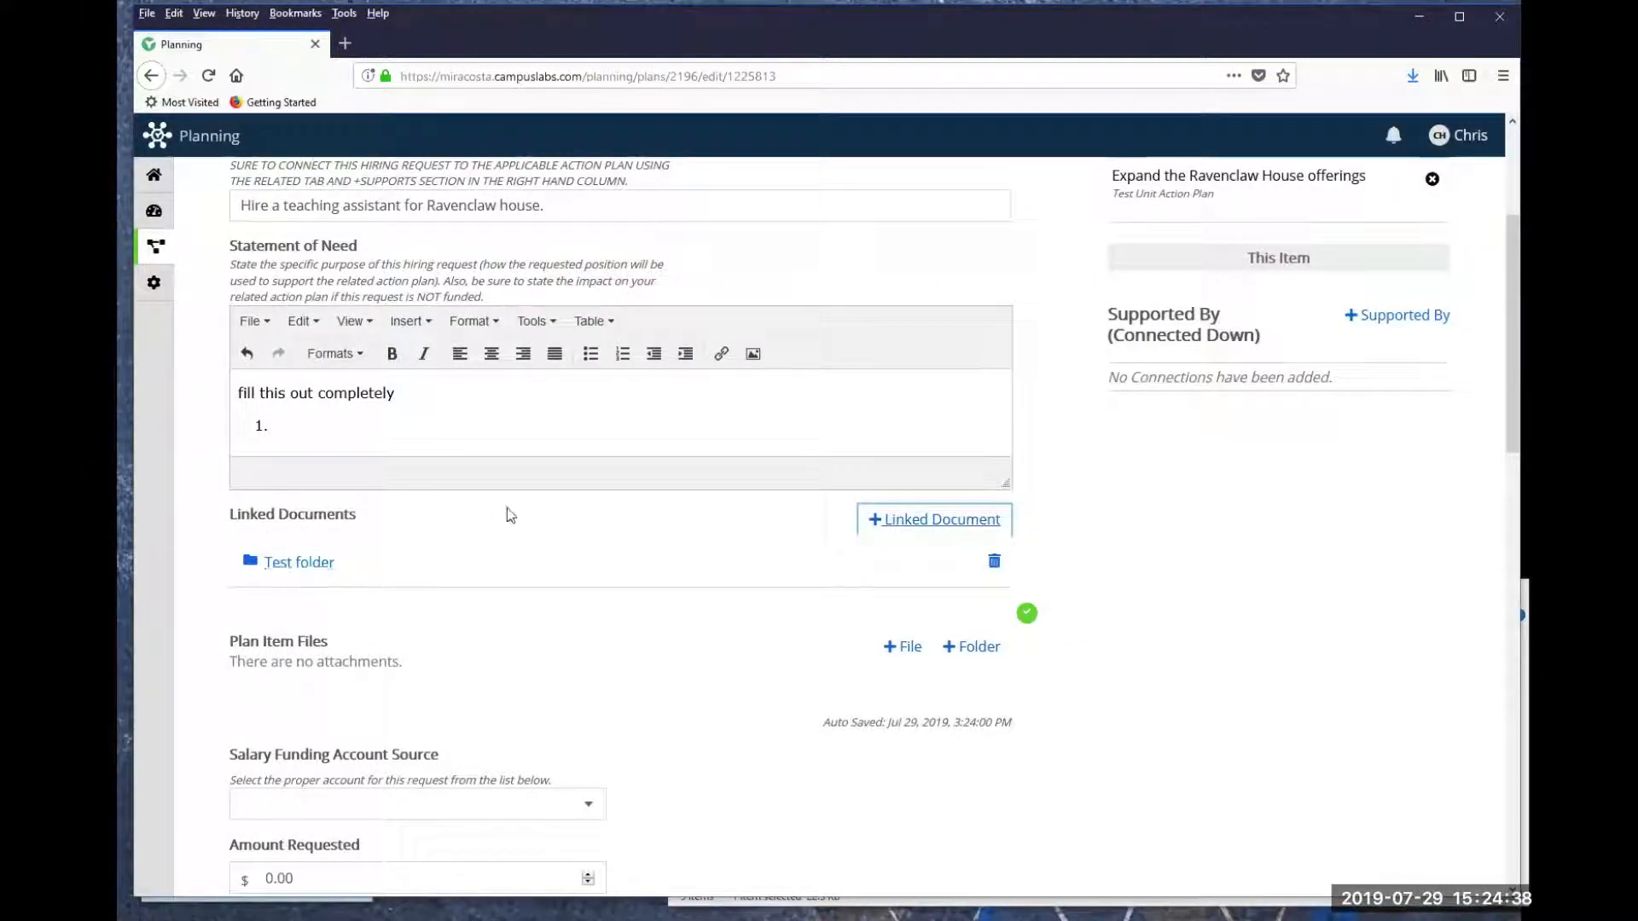
- Upload "Sample File for Campus Labs.docx" from the Desktop as a plan item file
scroll(503, 529, "down", 1)
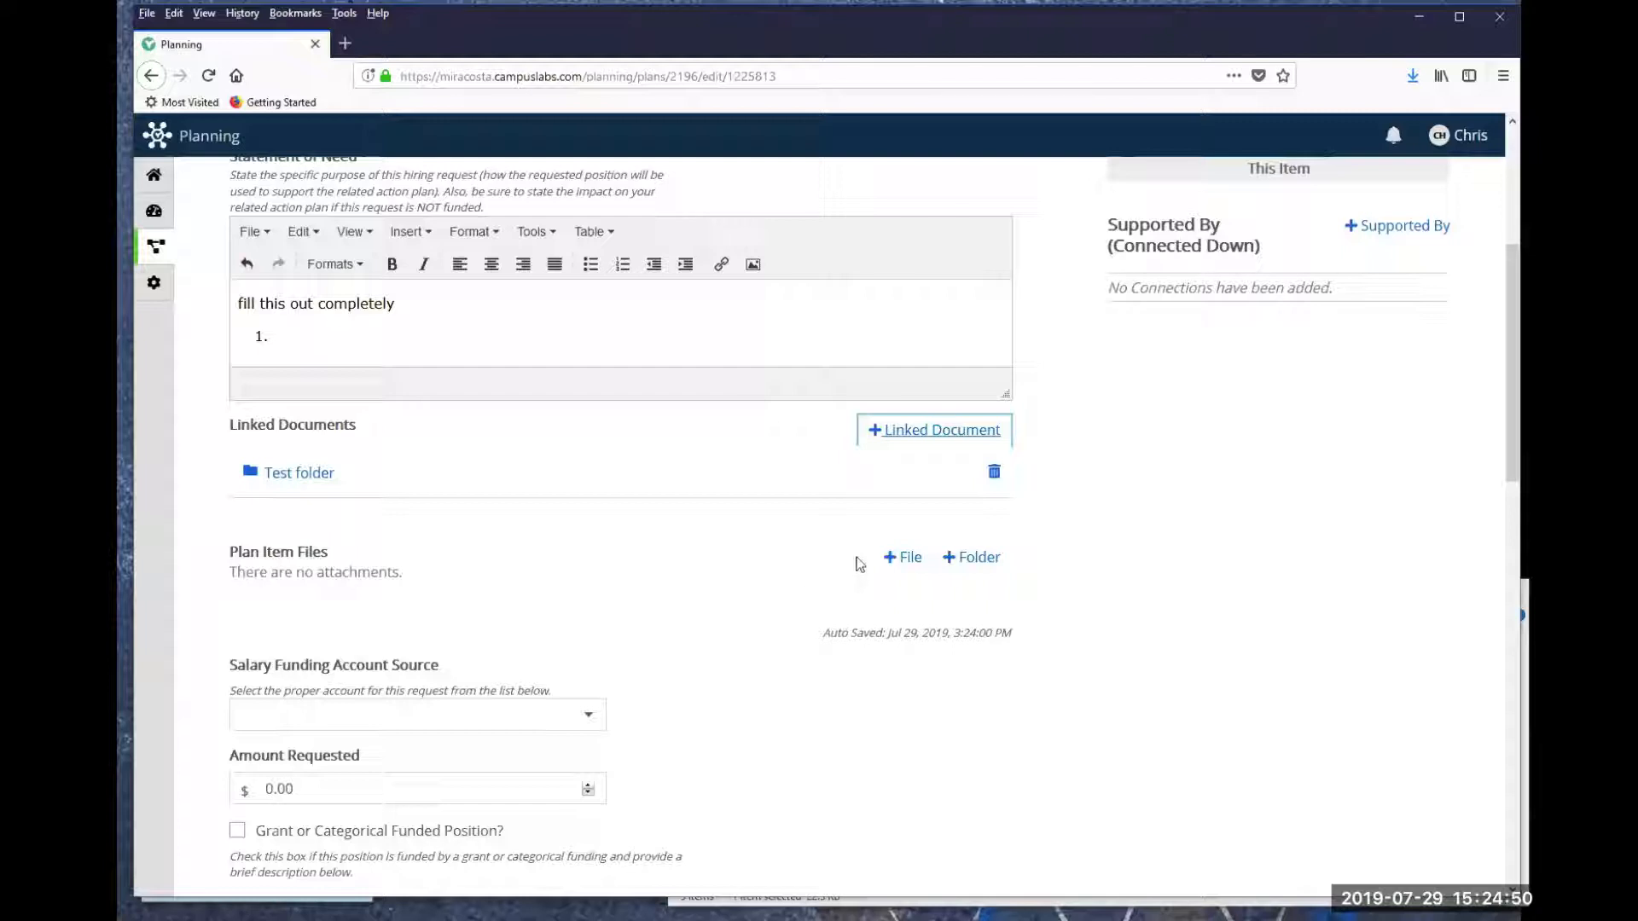
left_click(911, 561)
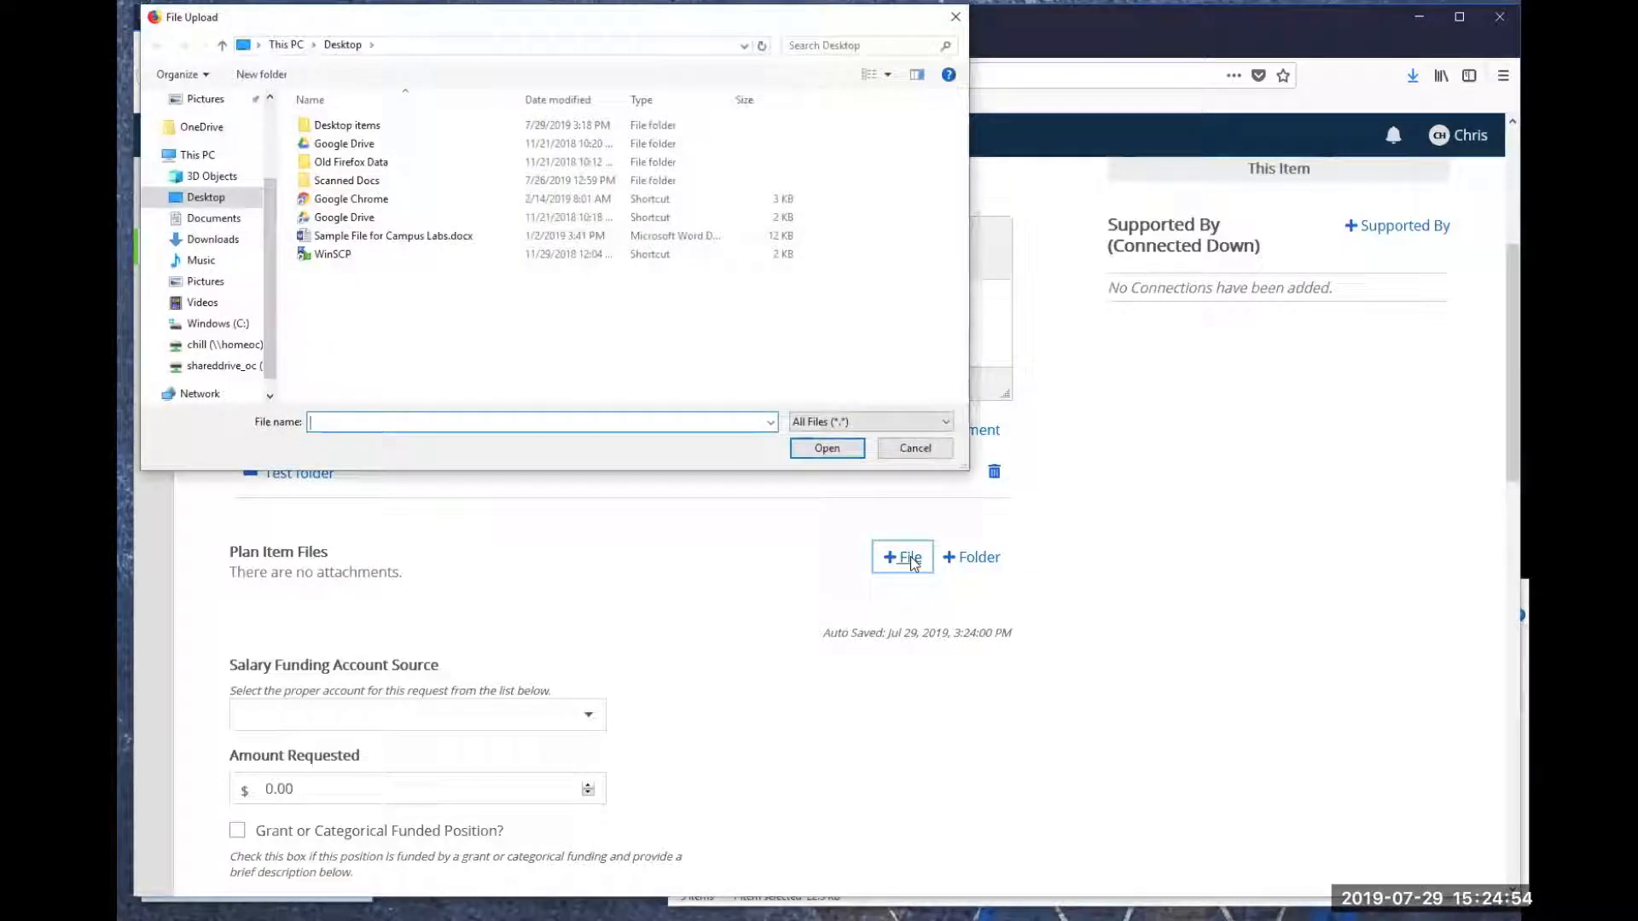
left_click(406, 240)
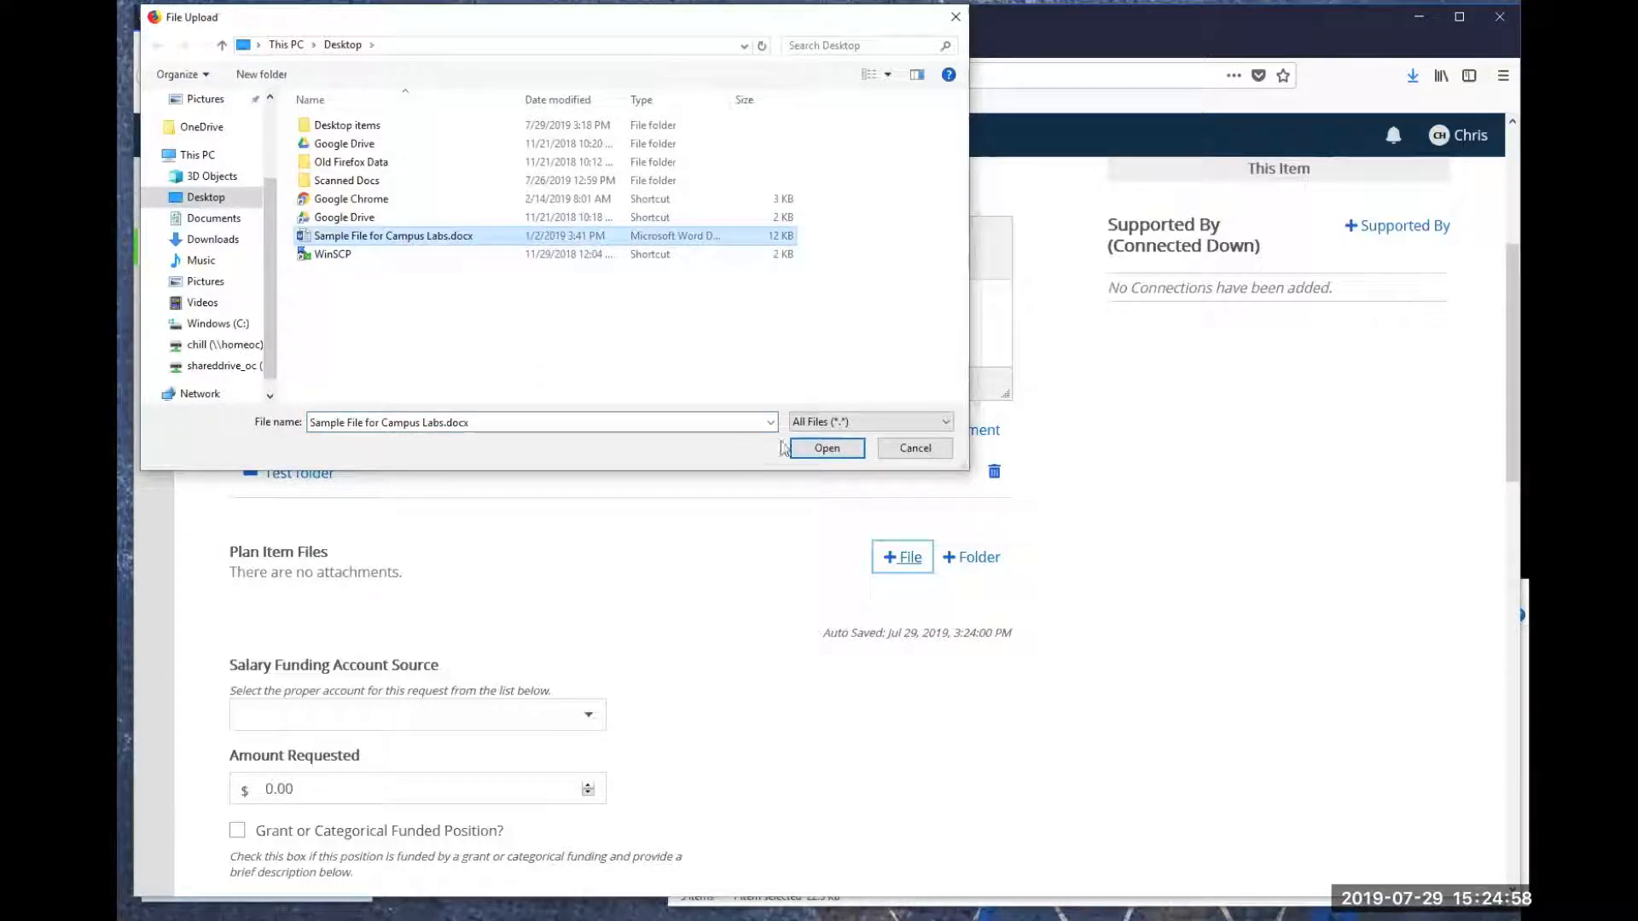
left_click(824, 448)
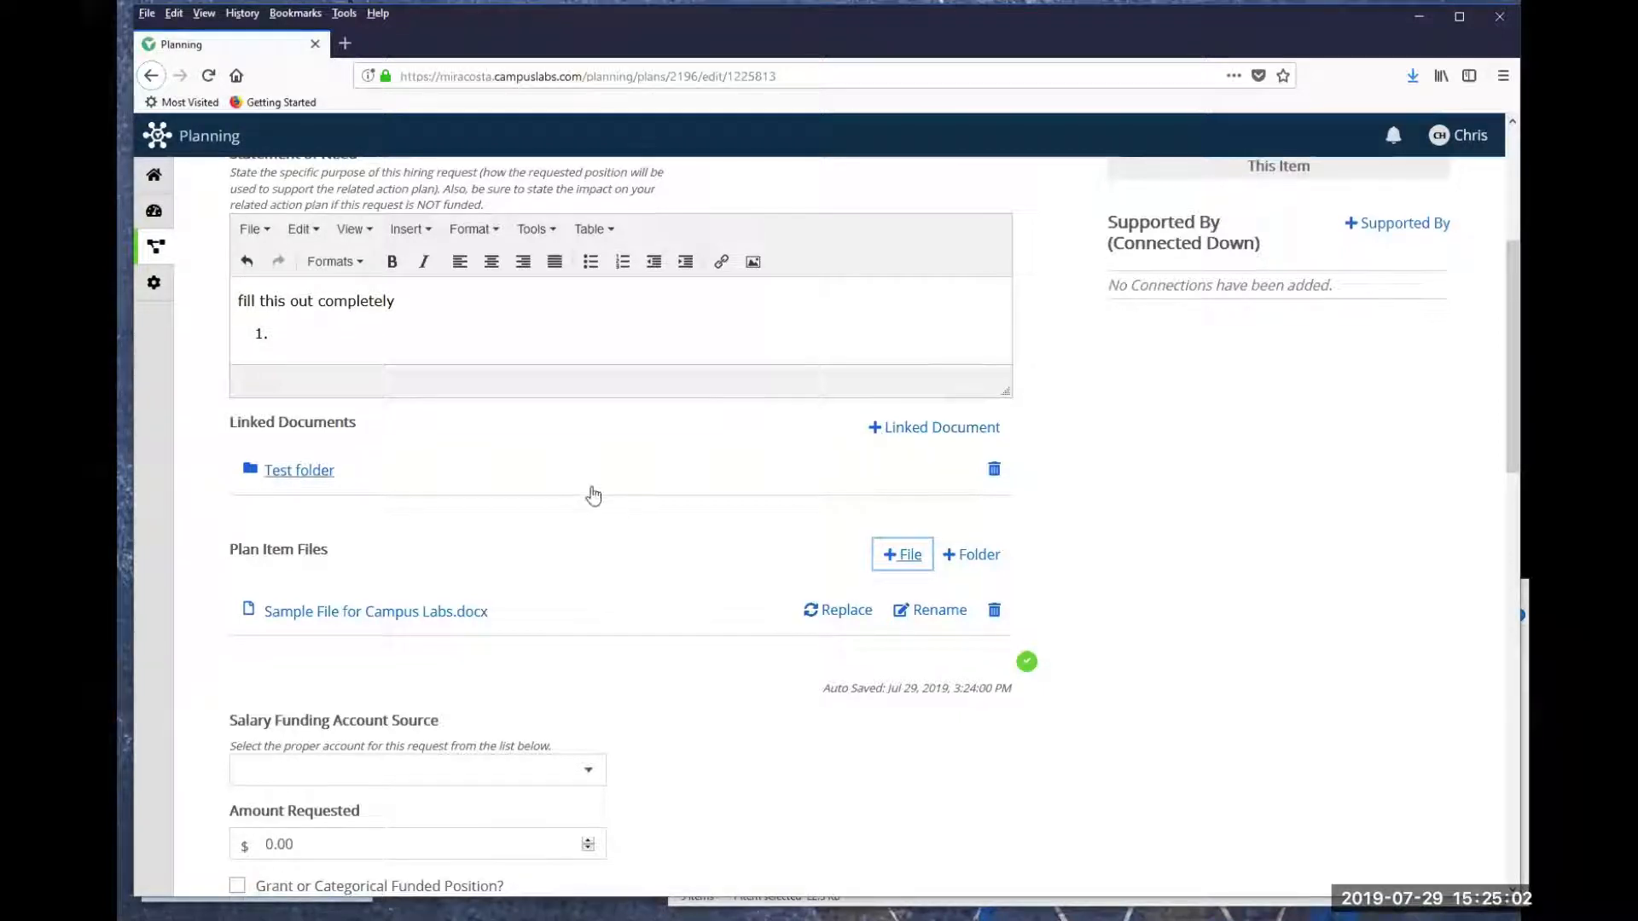
- Set the Salary Funding Account Source to "21 Salaries - Classified Non-Instr Permanent"
scroll(588, 495, "down", 3)
scroll(512, 452, "down", 1)
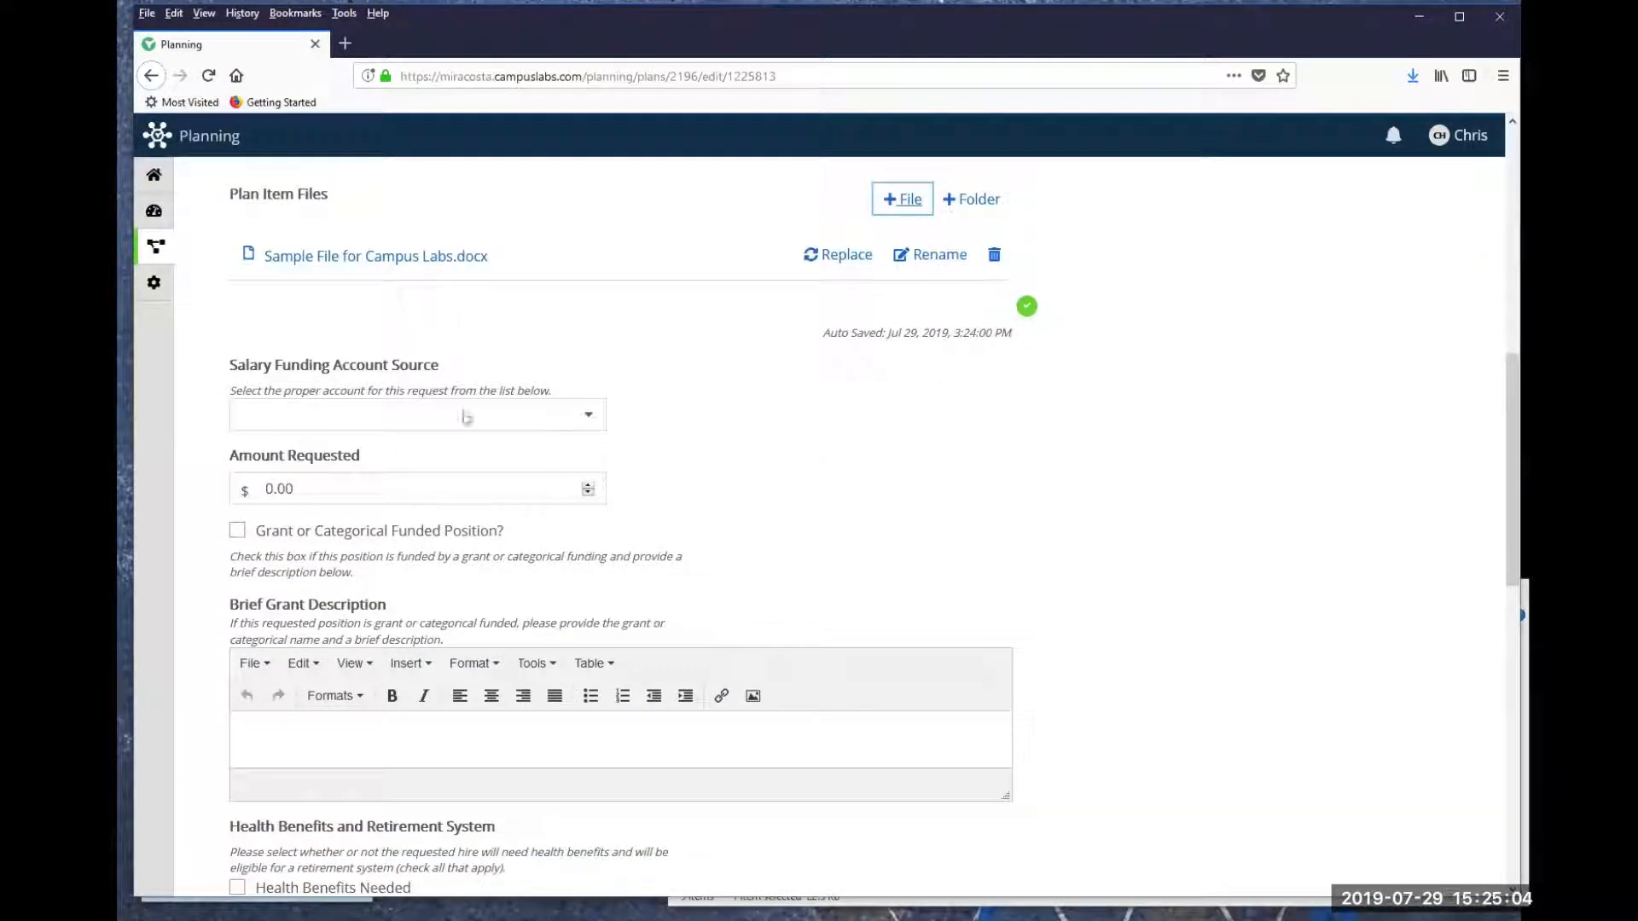
left_click(590, 421)
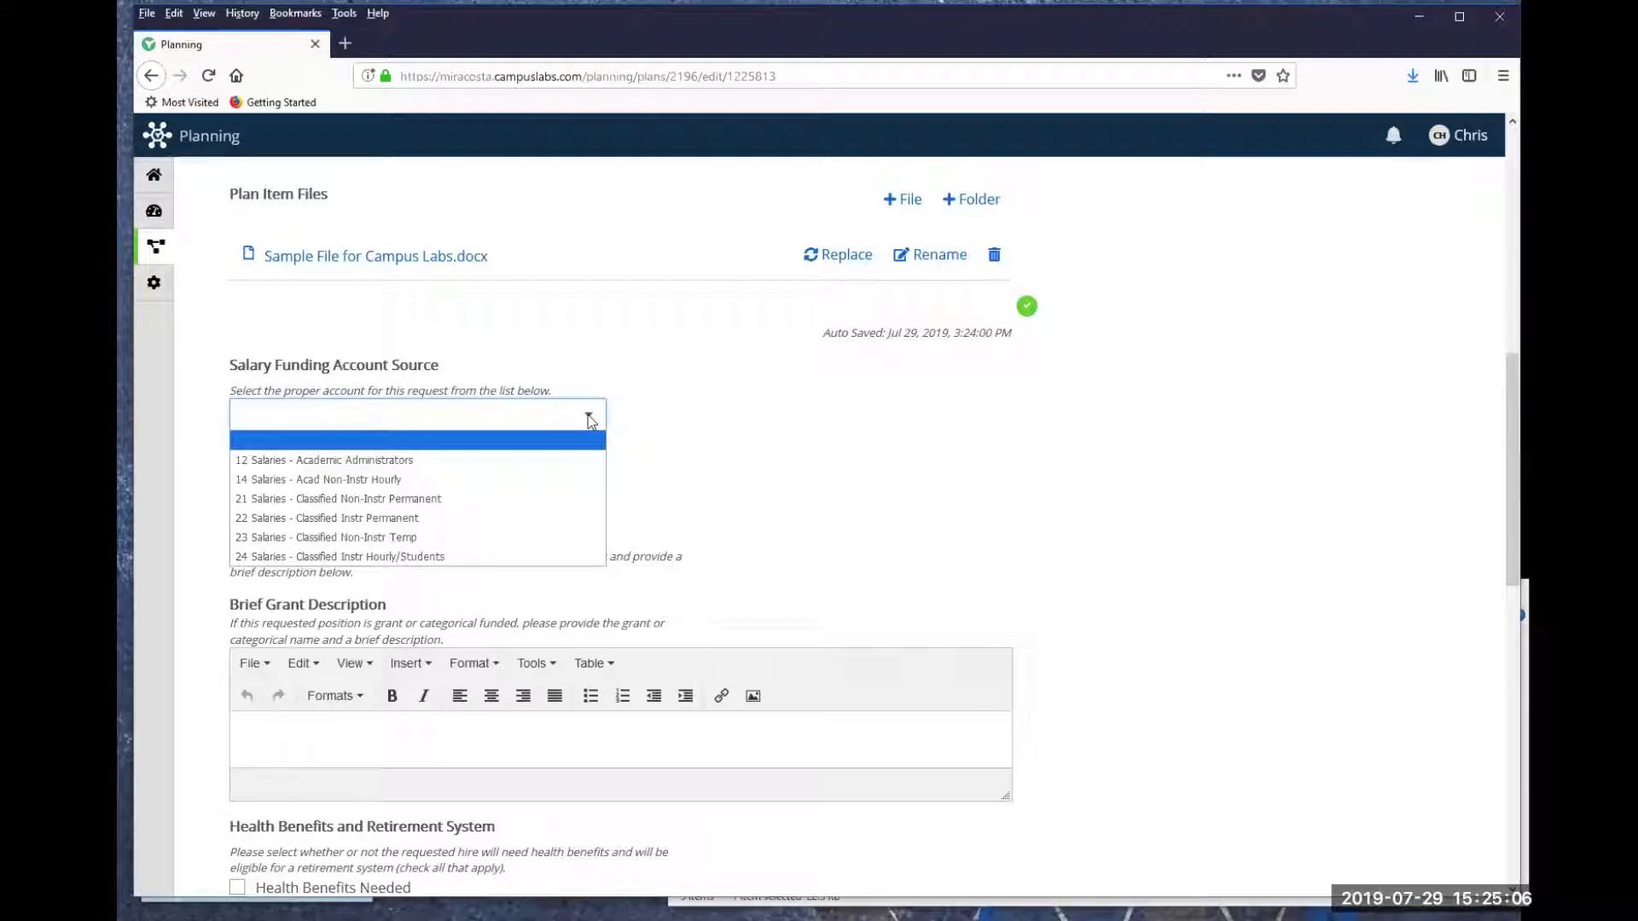
left_click(339, 499)
- Set the Amount Requested to 30000
left_click(280, 489)
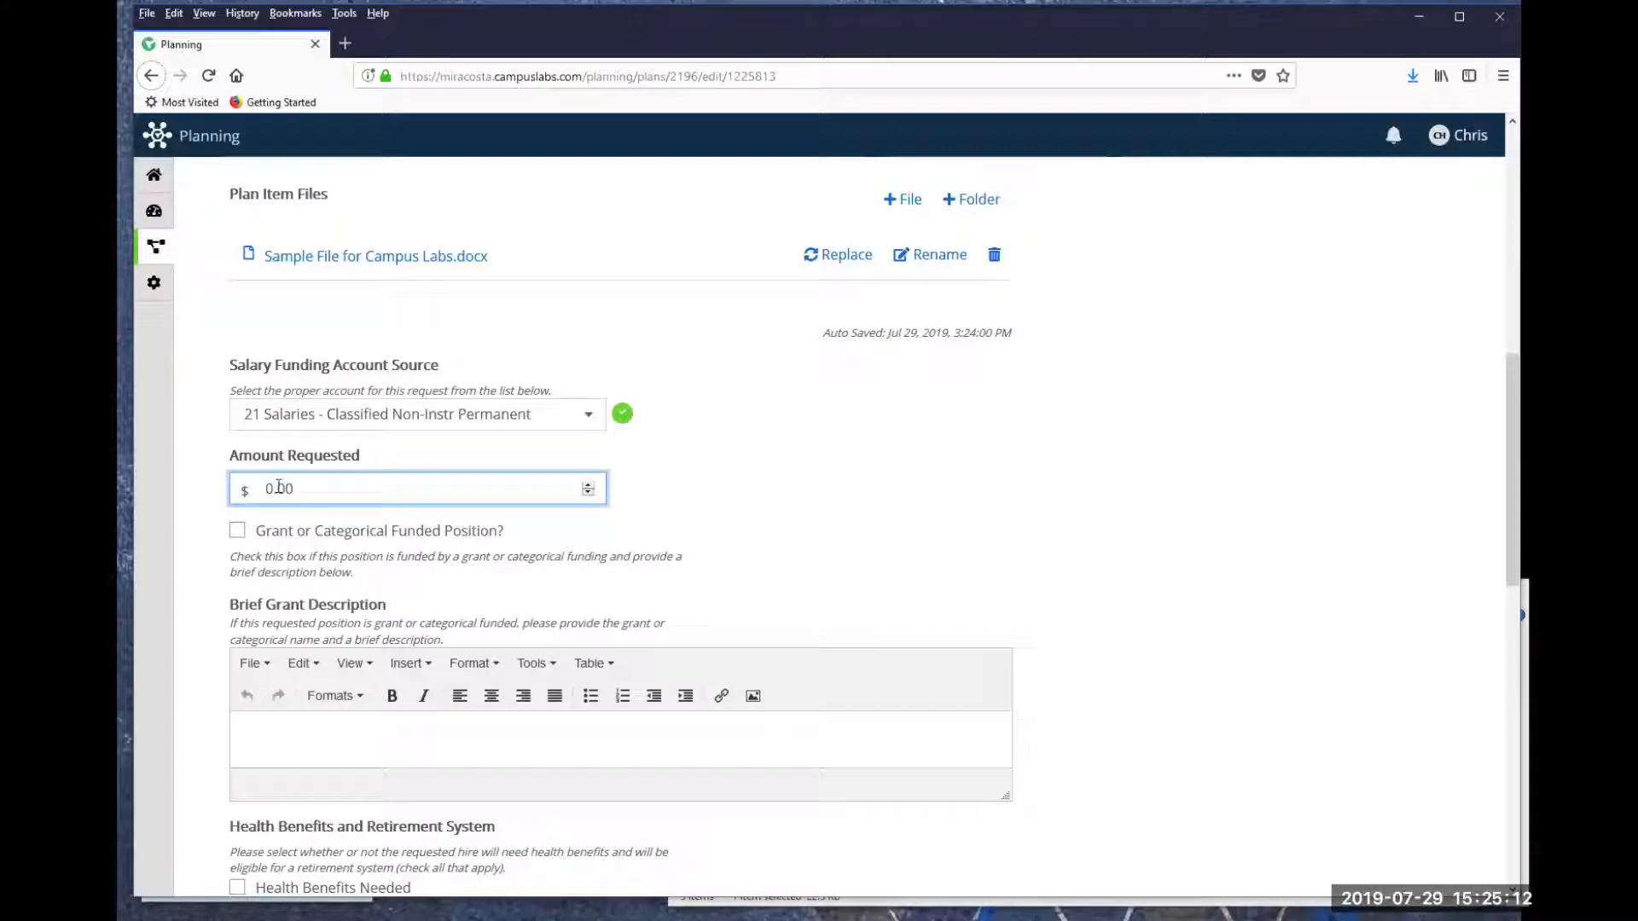
type("30")
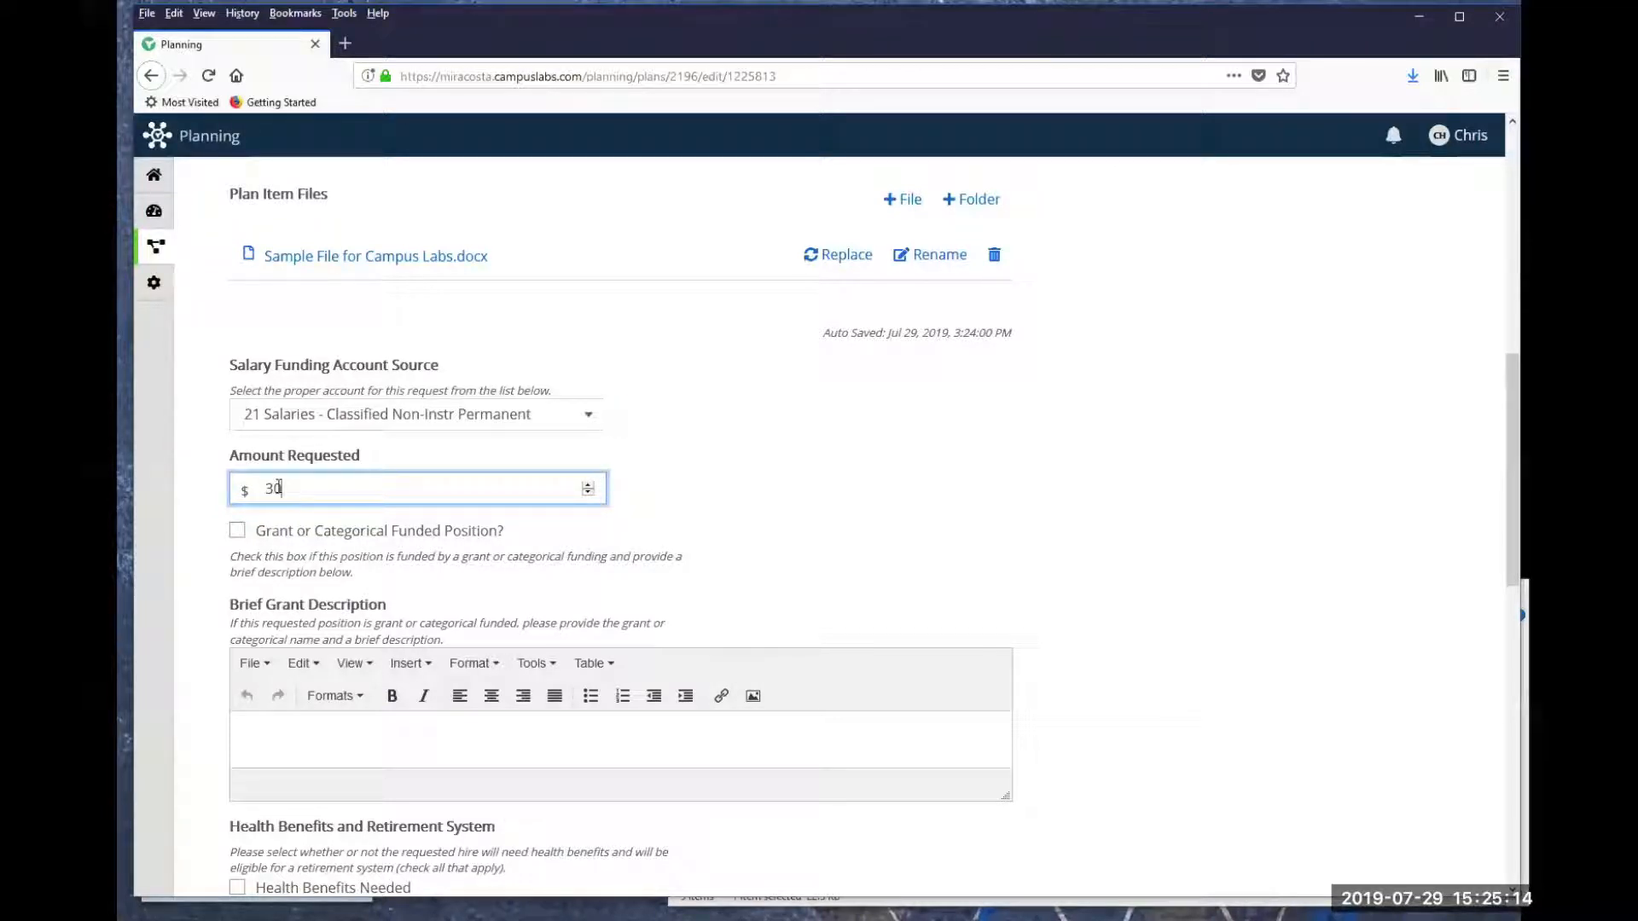
type("000")
key("BackSpace")
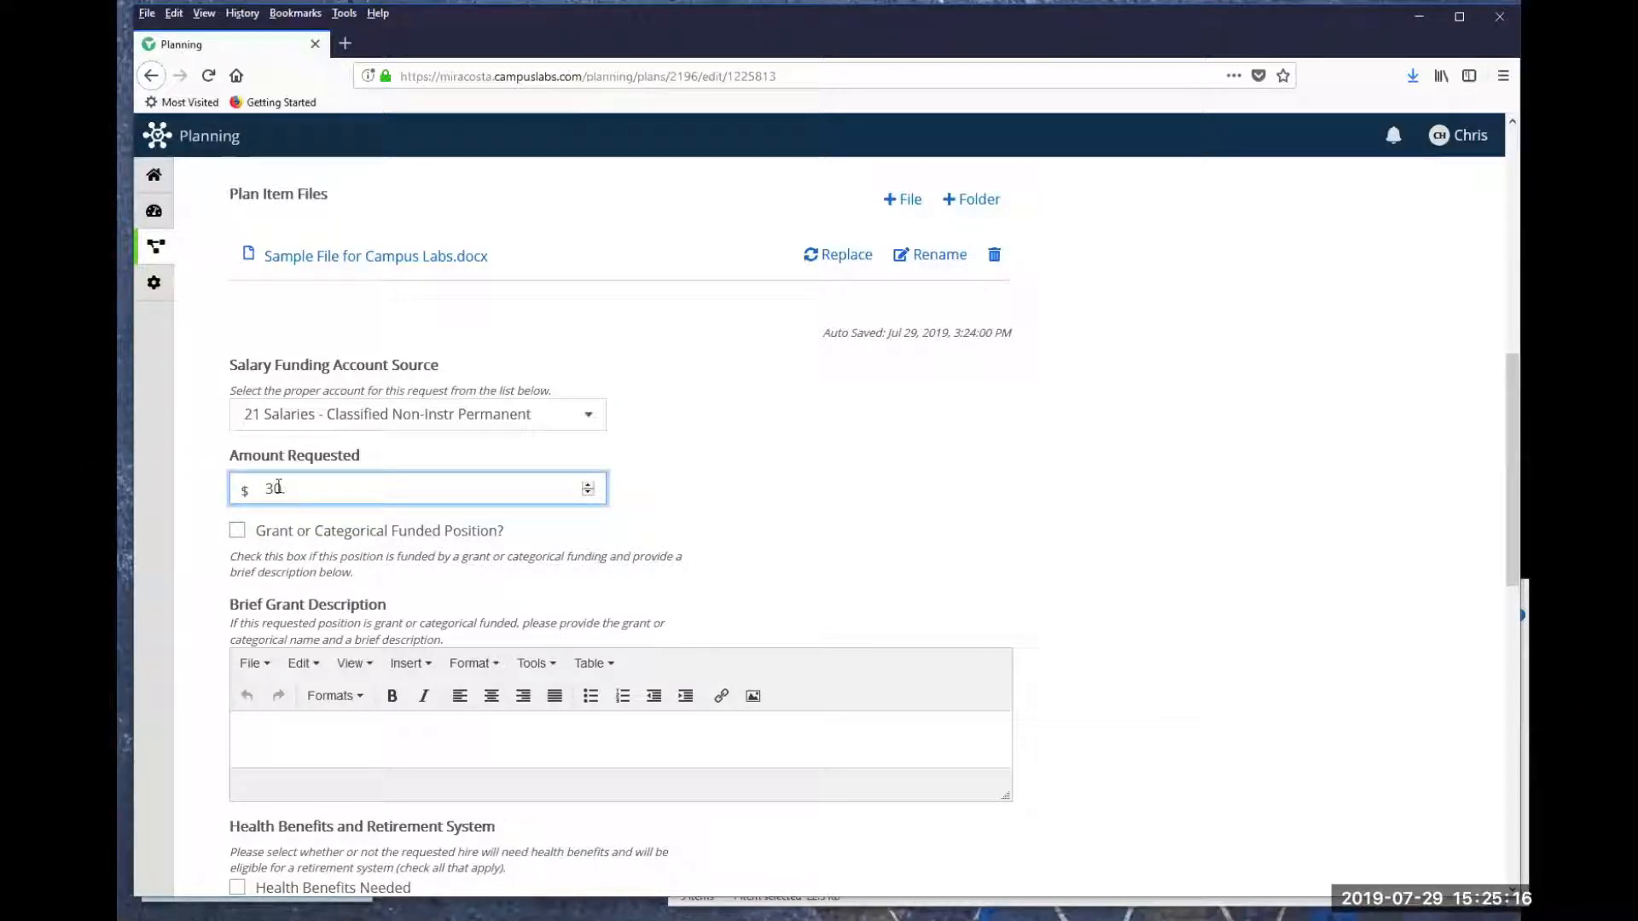
type("000")
left_click(399, 600)
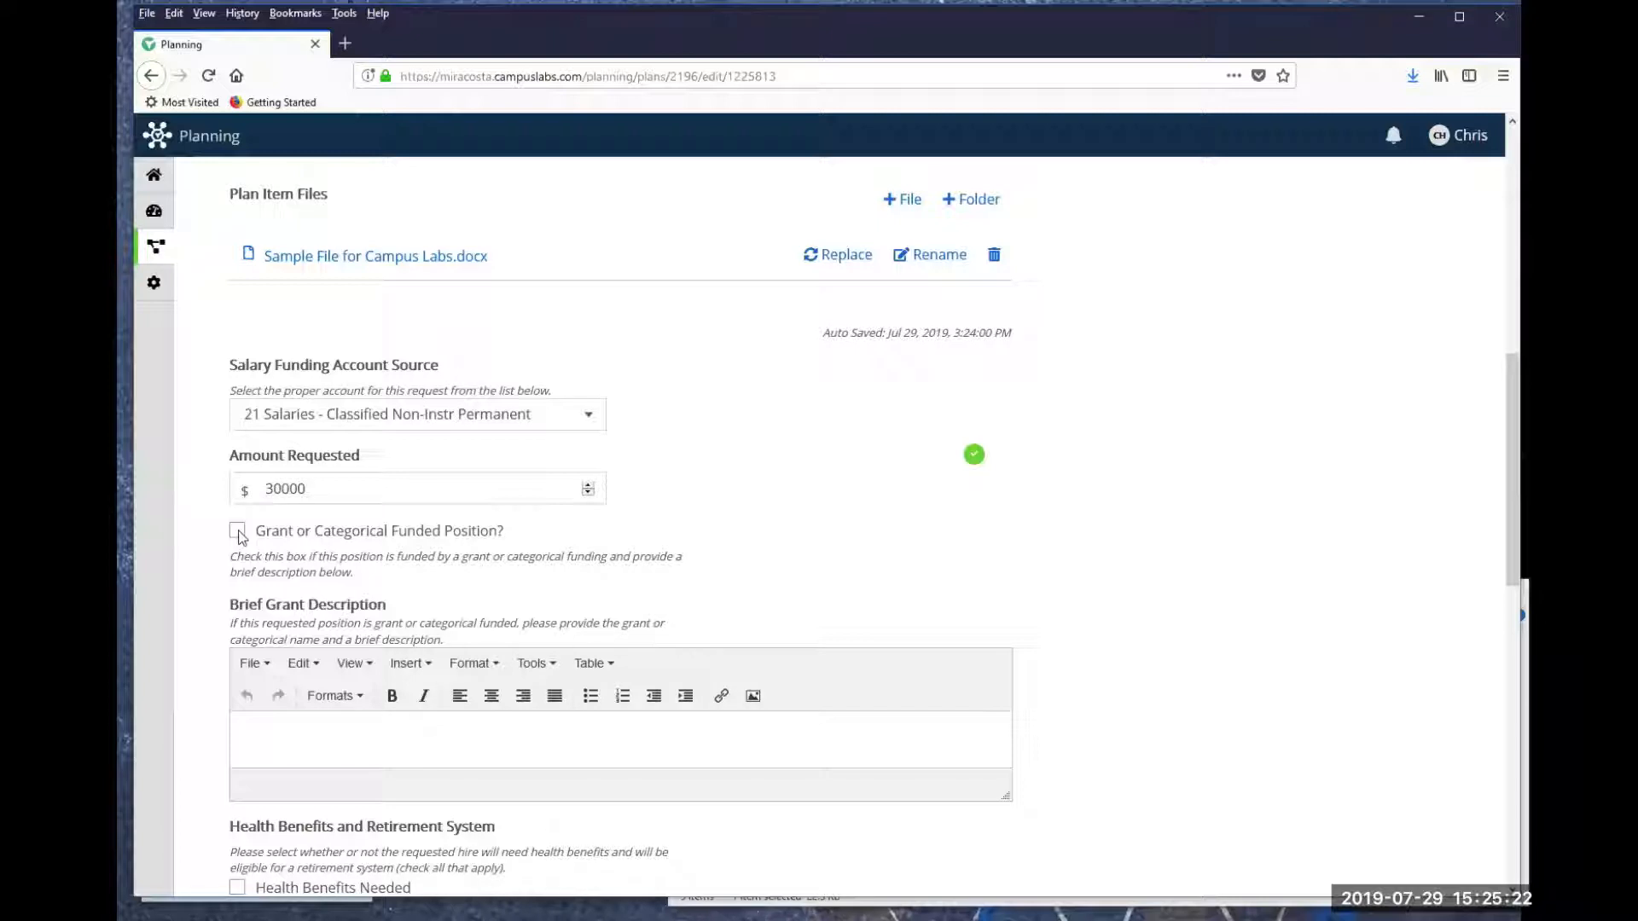
- Check Eligible for Retirement System (STRS/PERS) and the Other equipment option
scroll(367, 572, "down", 3)
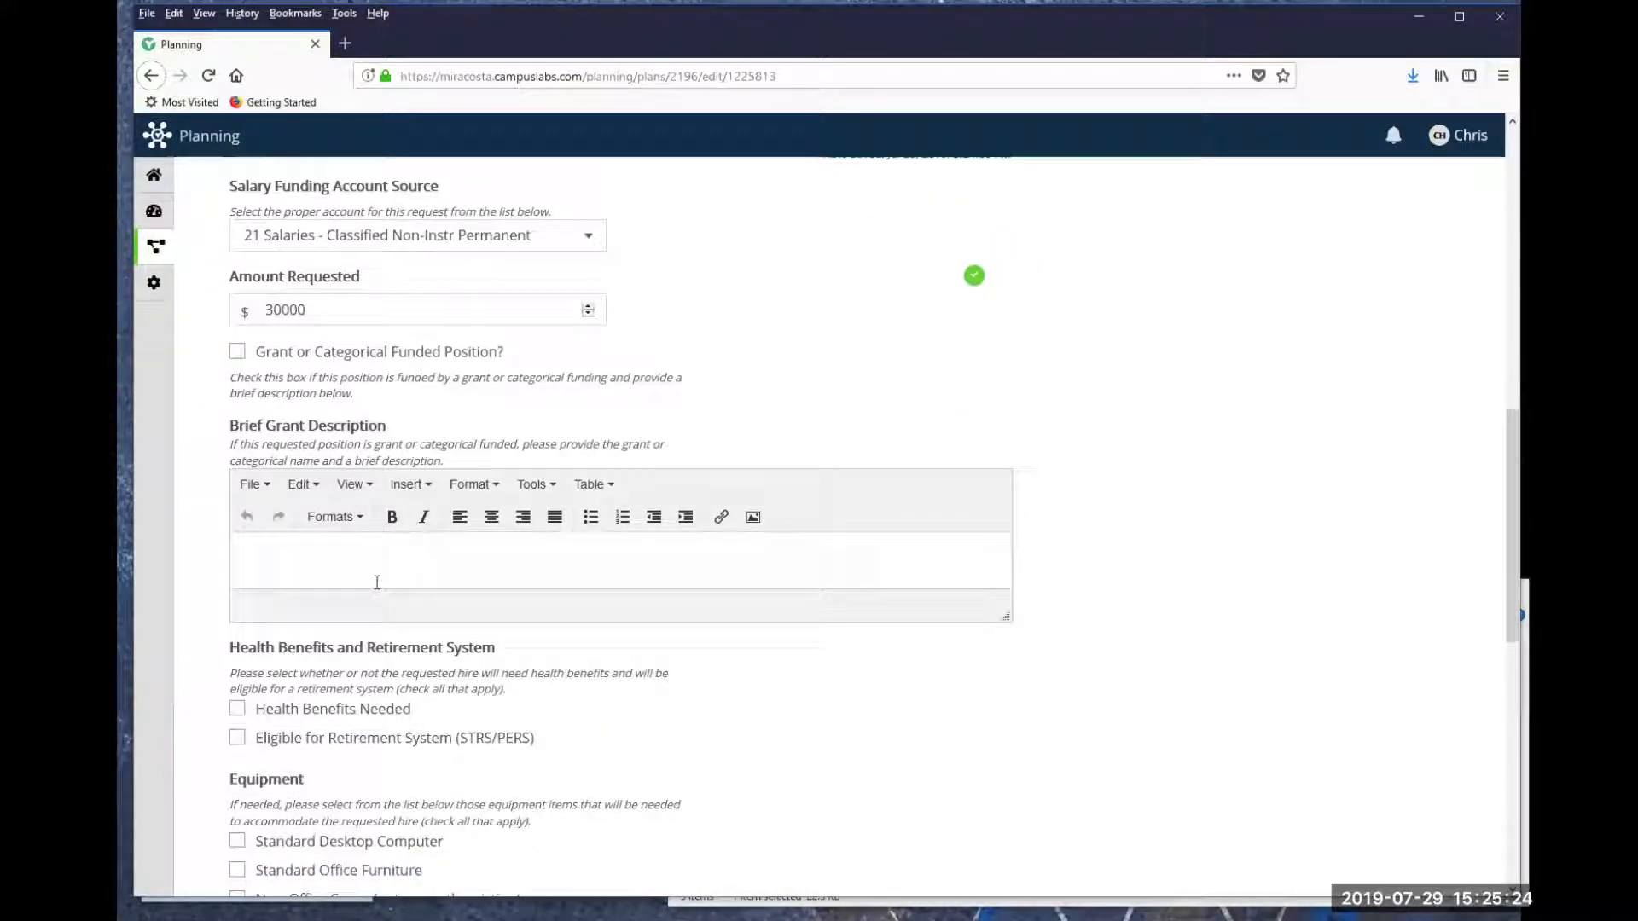
scroll(365, 572, "down", 1)
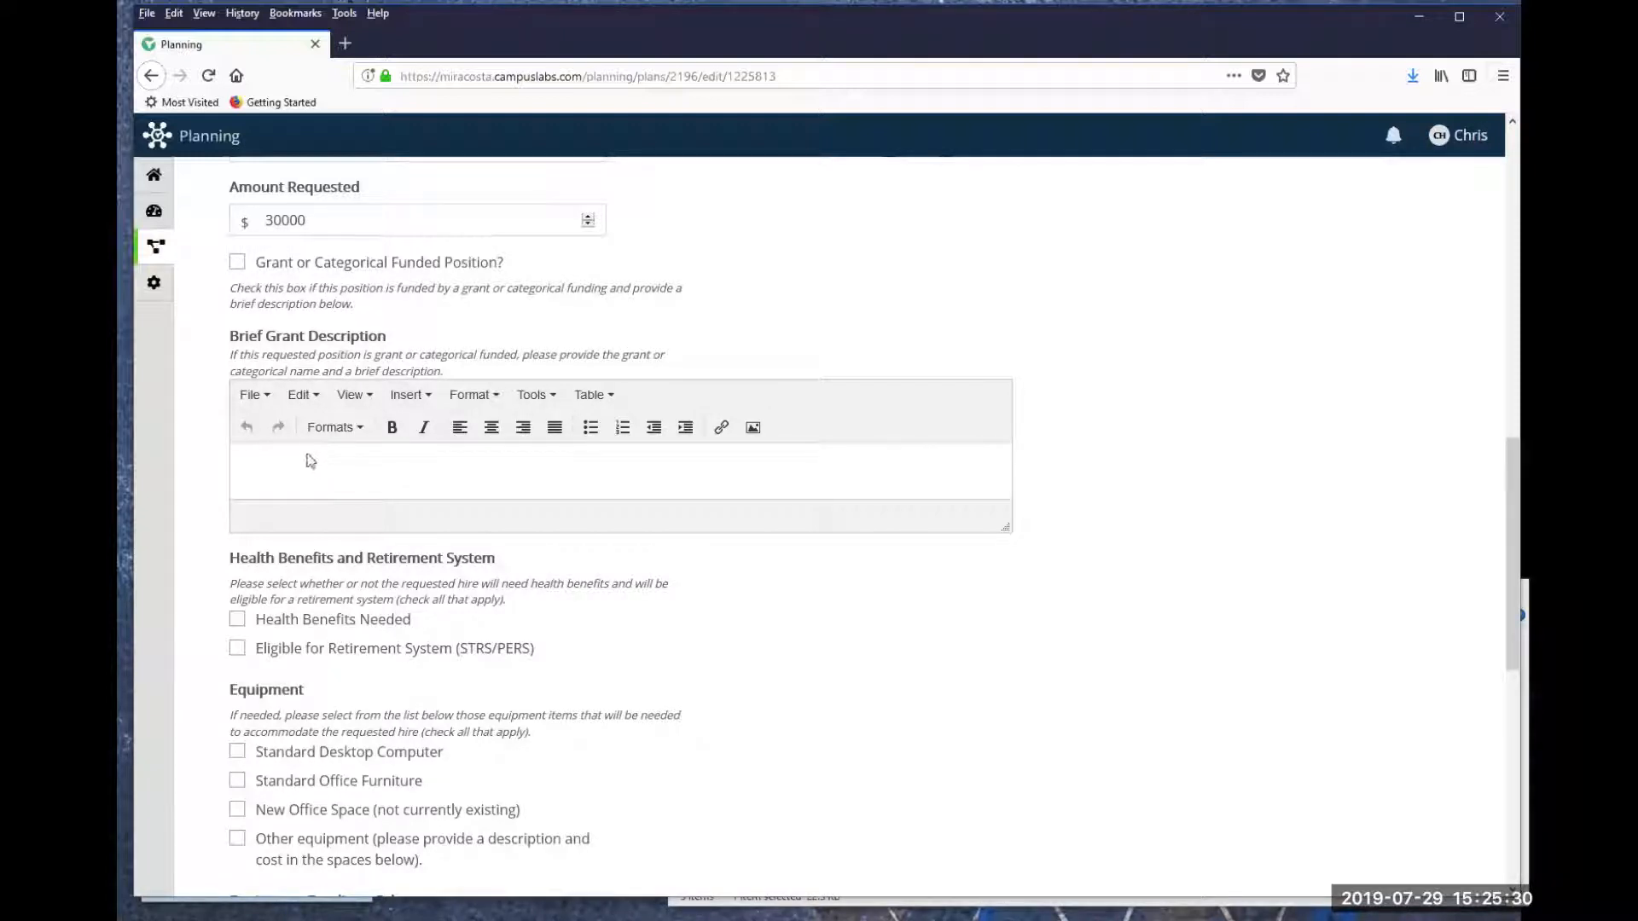
scroll(304, 454, "down", 4)
scroll(300, 453, "down", 1)
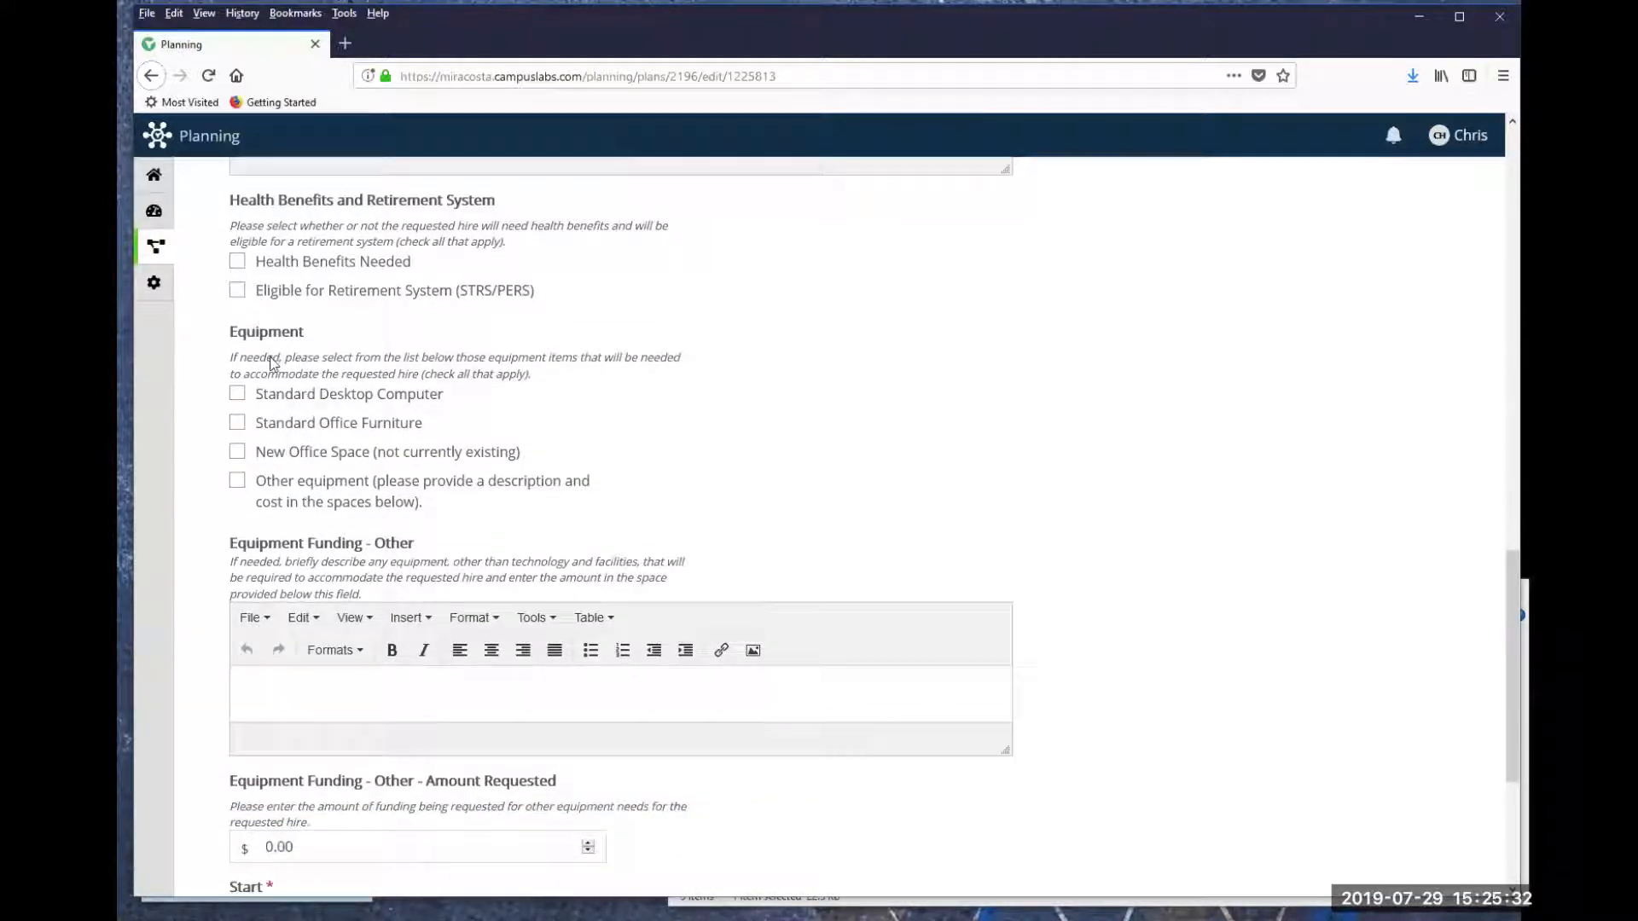
left_click(236, 289)
scroll(390, 306, "down", 2)
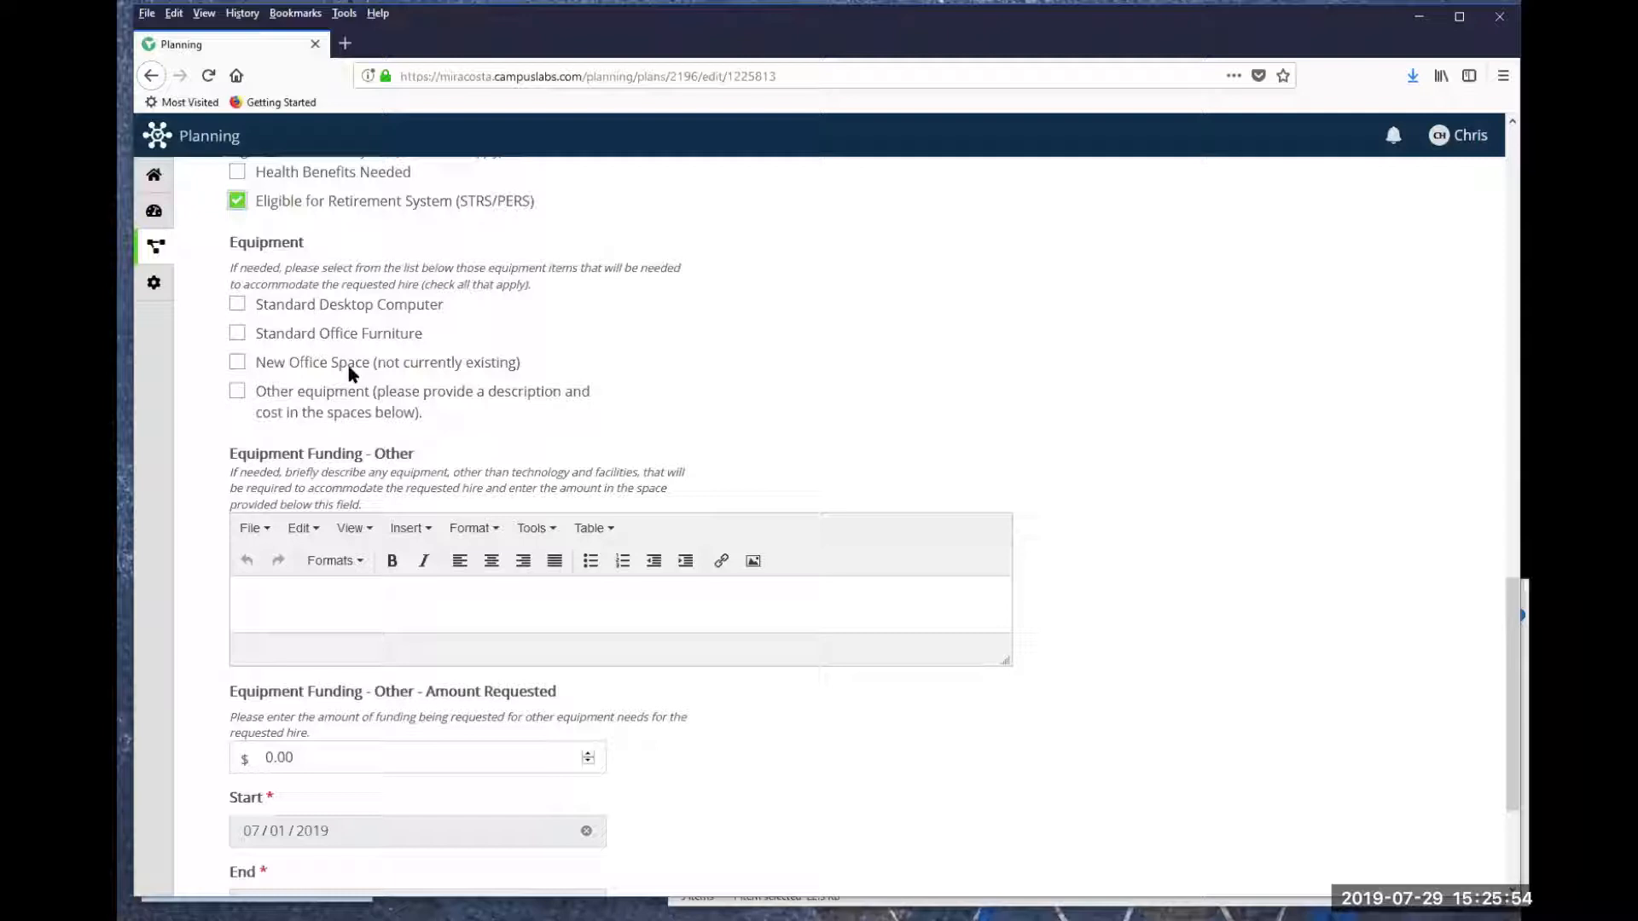
left_click(237, 391)
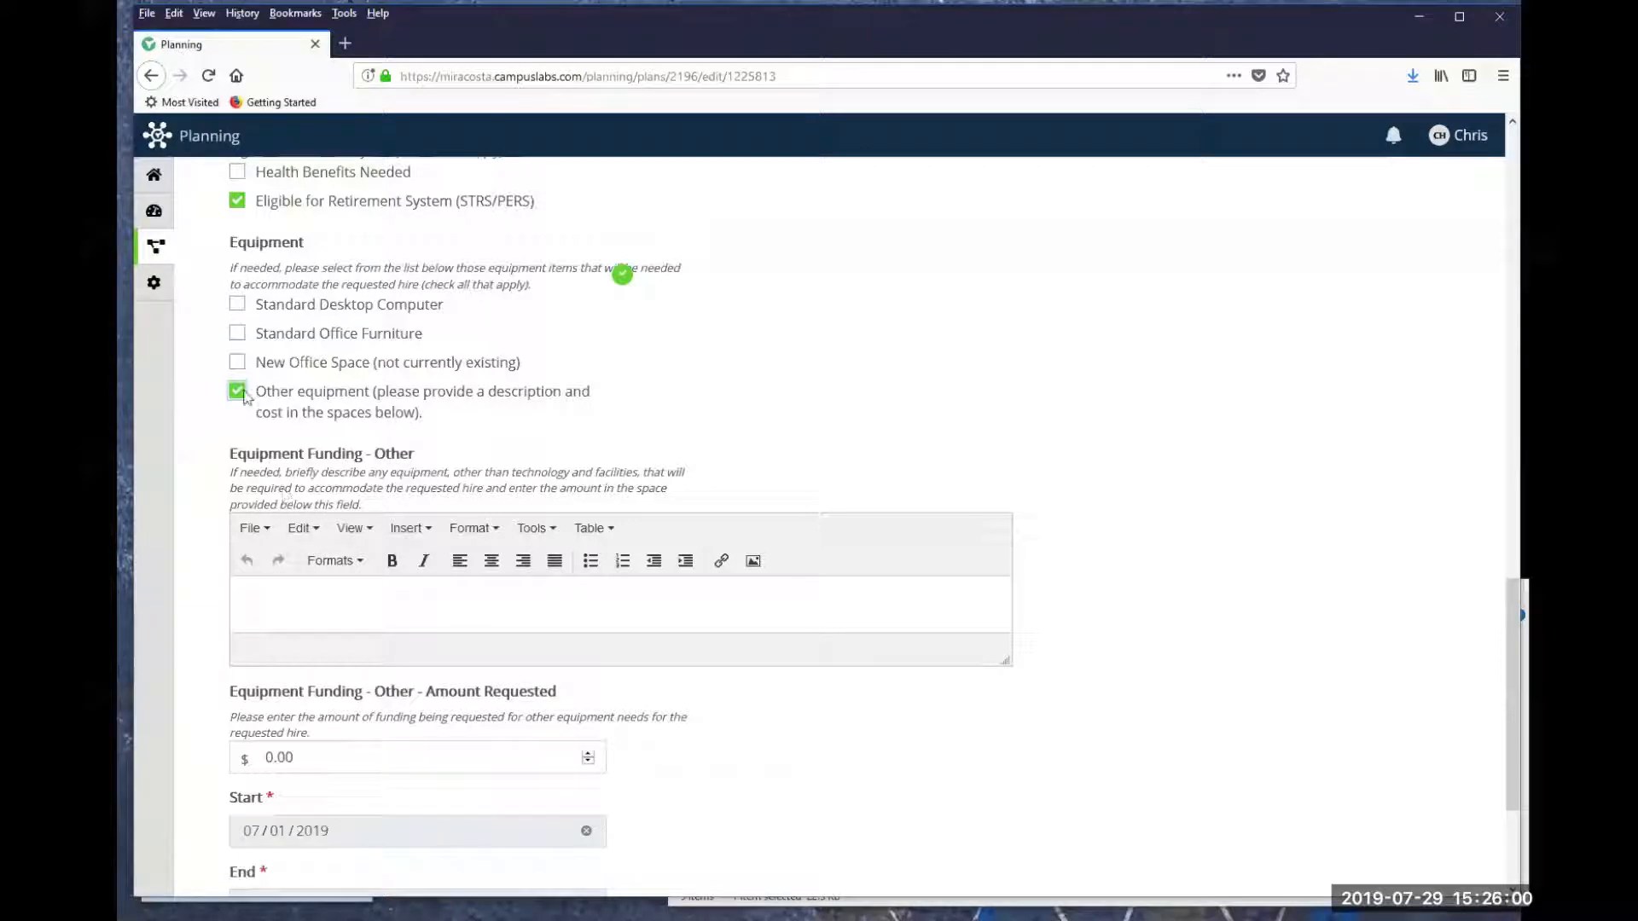
- Describe other equipment funding as "description" with 1000 requested, and finish editing the plan item
left_click(275, 589)
type("description")
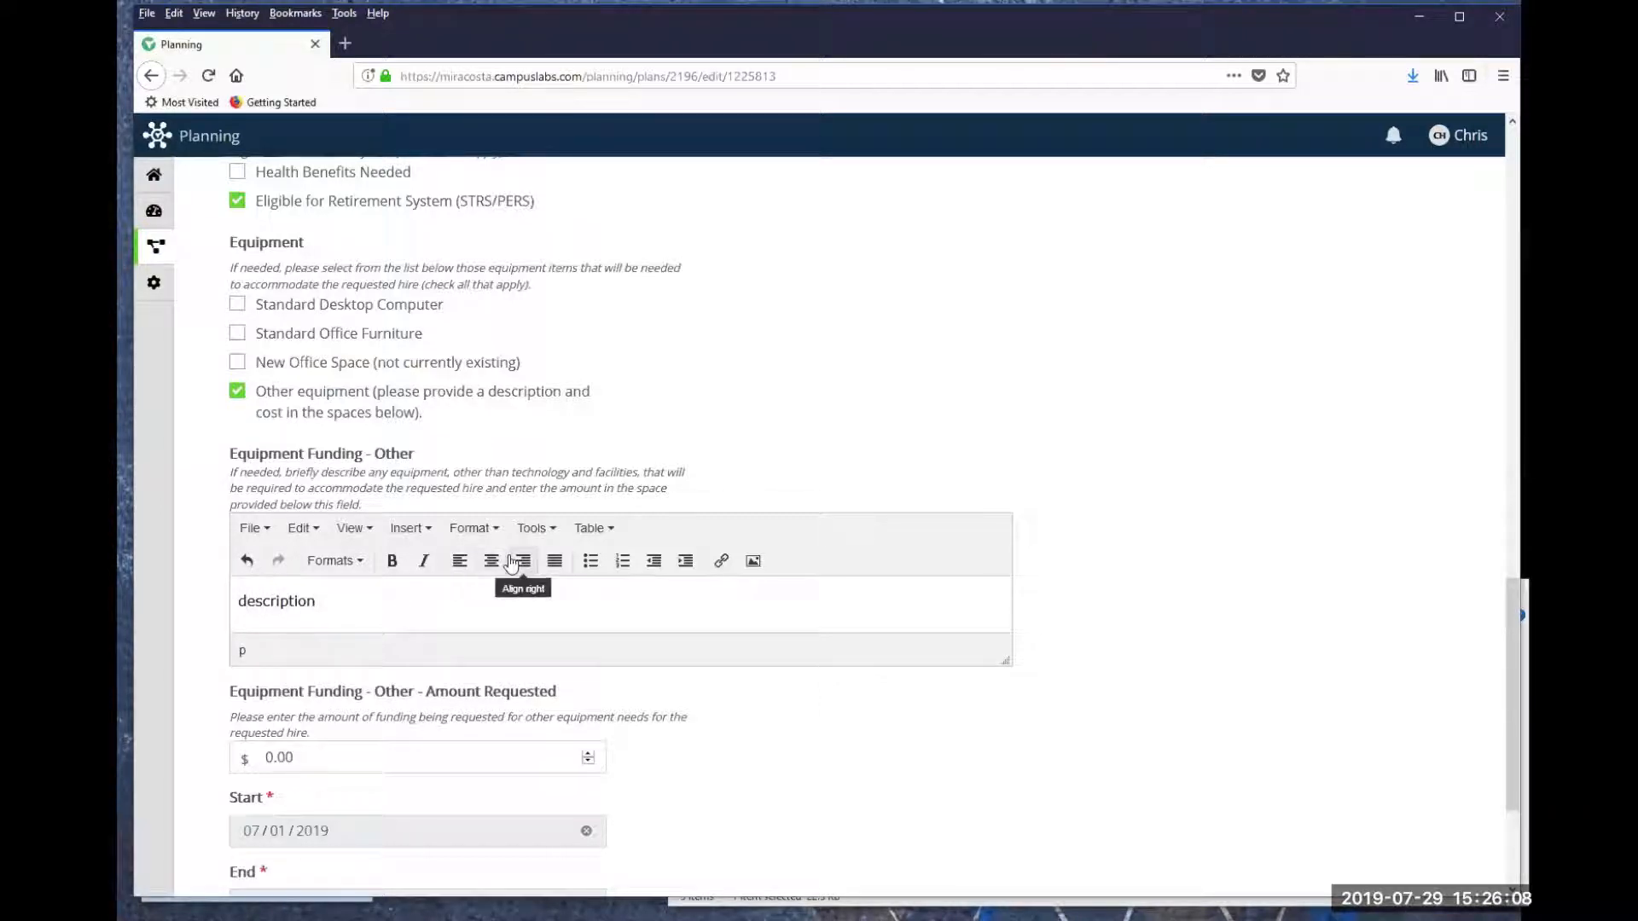
scroll(512, 565, "down", 2)
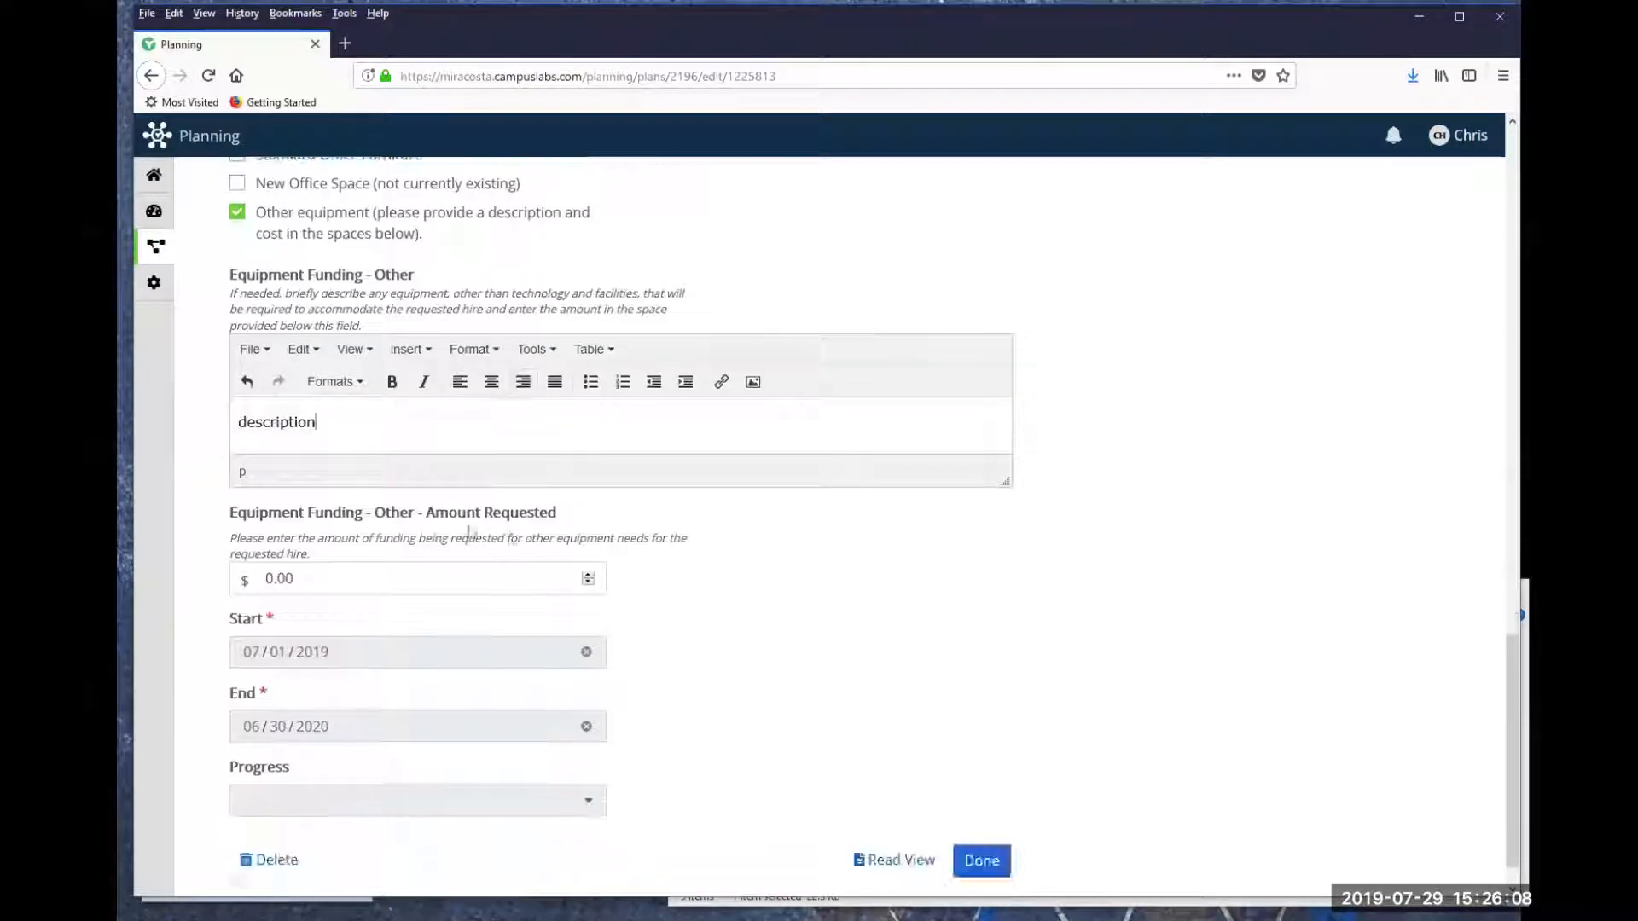
left_click(296, 578)
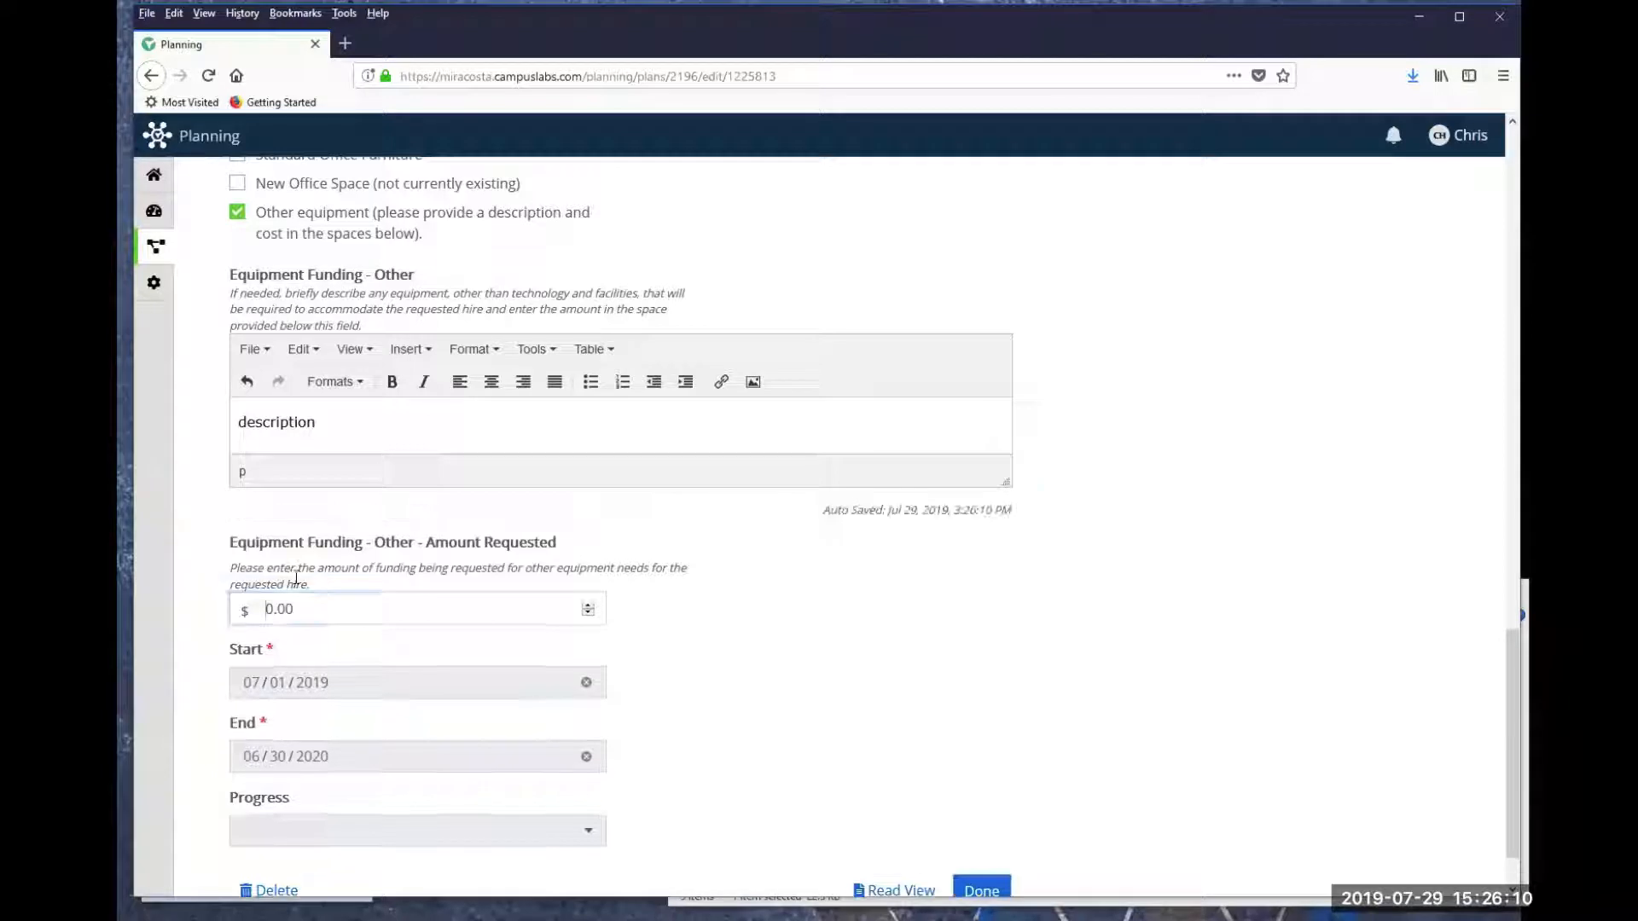
type("1000")
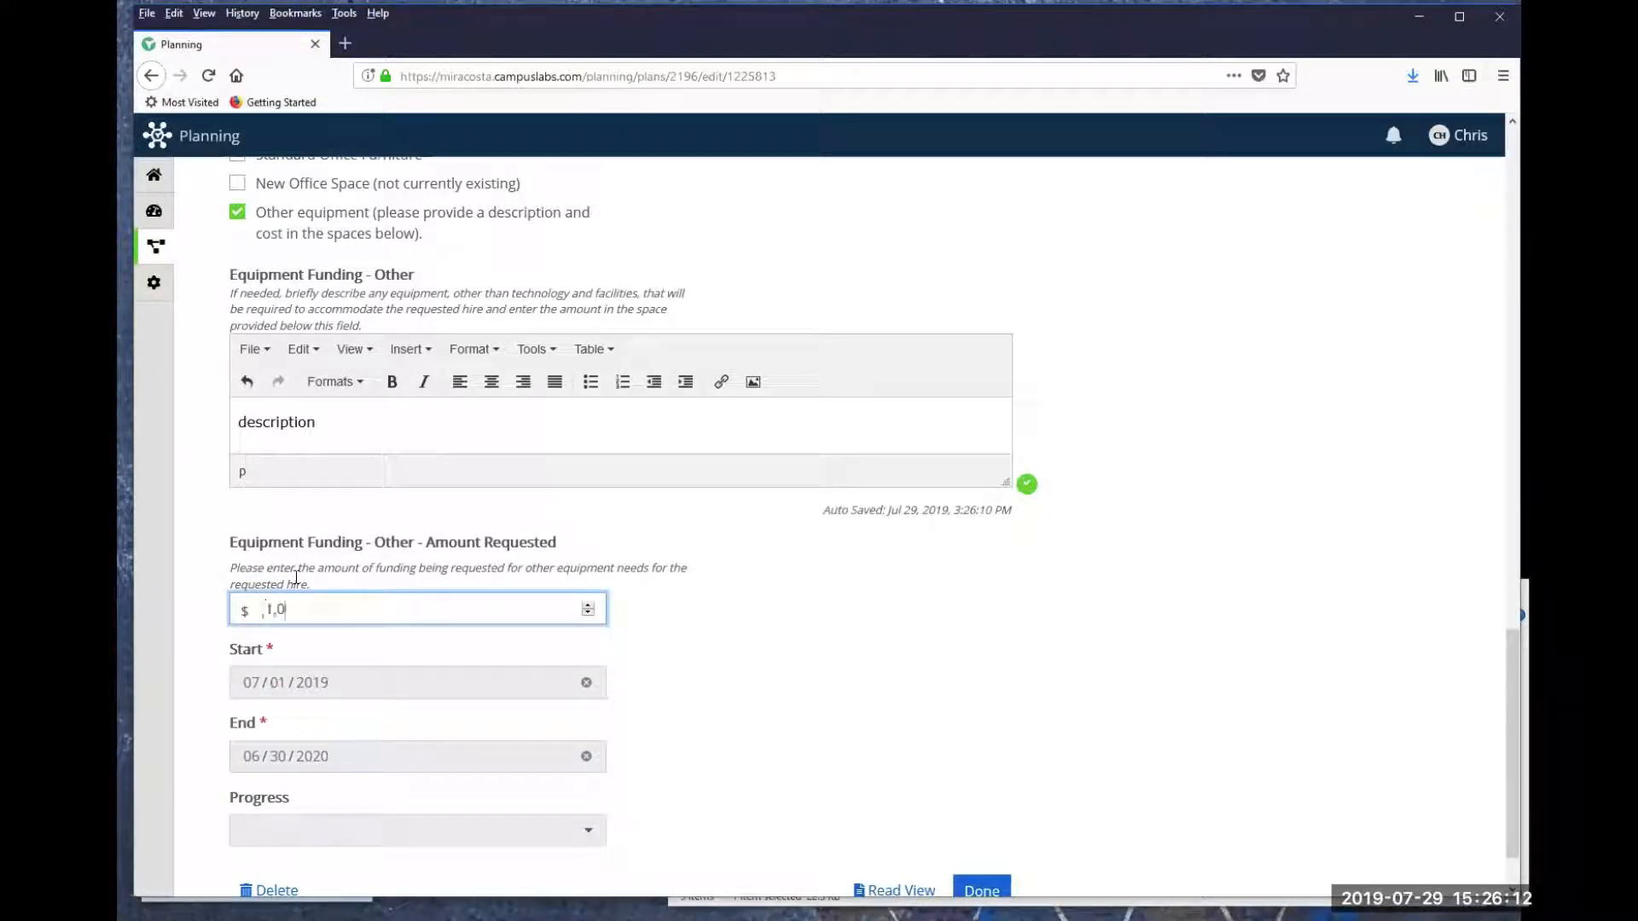
left_click(686, 619)
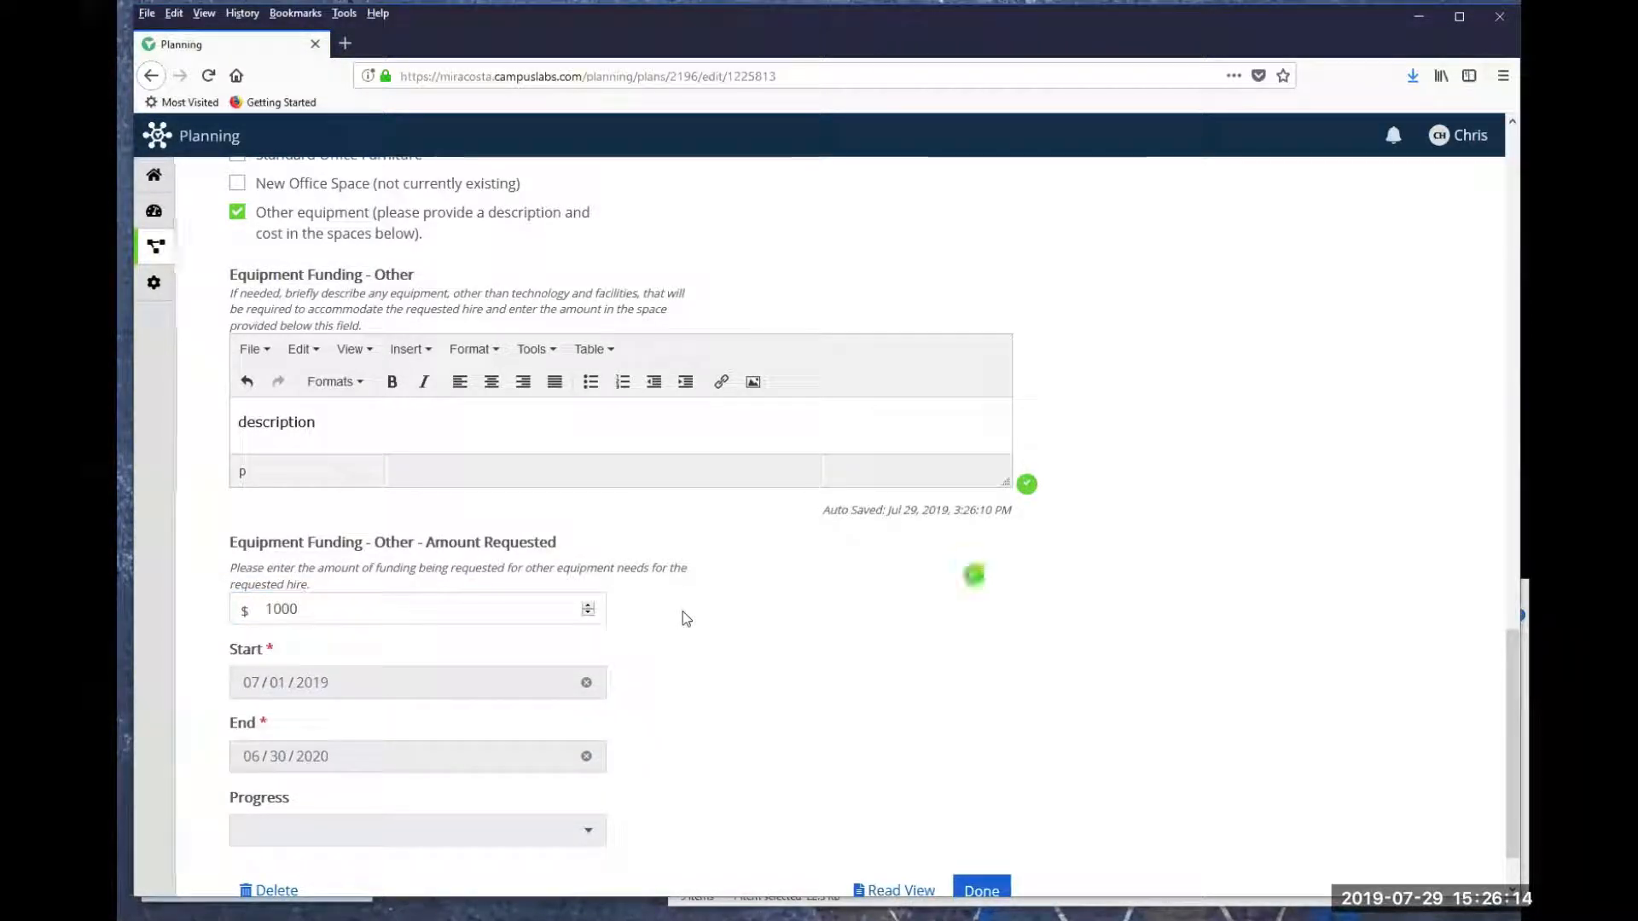
scroll(687, 619, "down", 1)
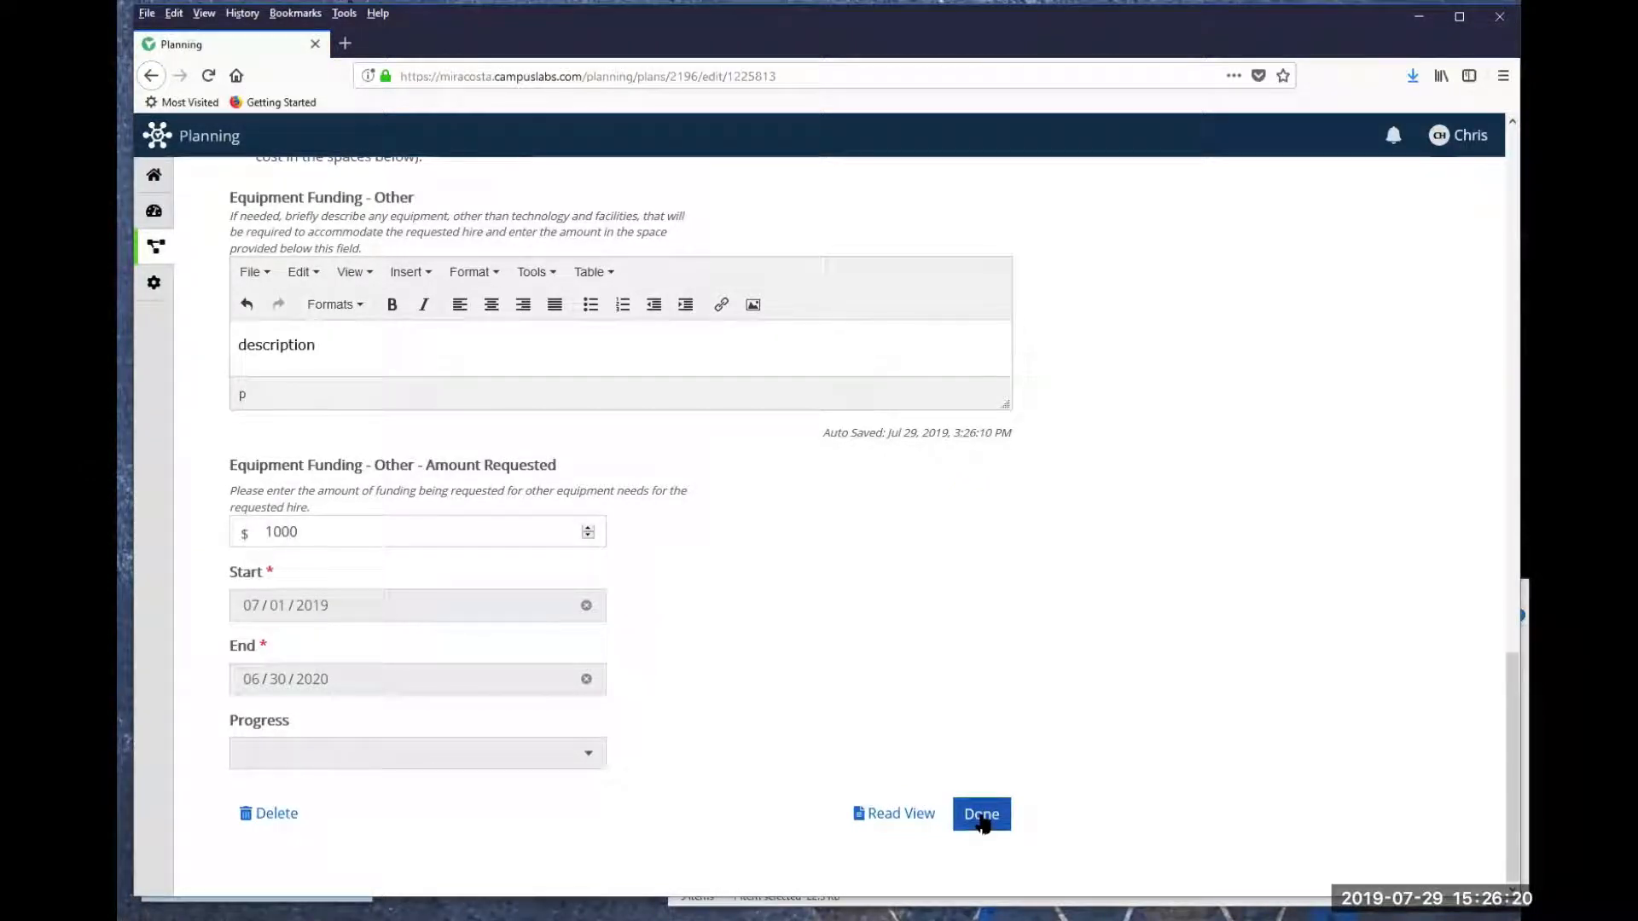
left_click(980, 814)
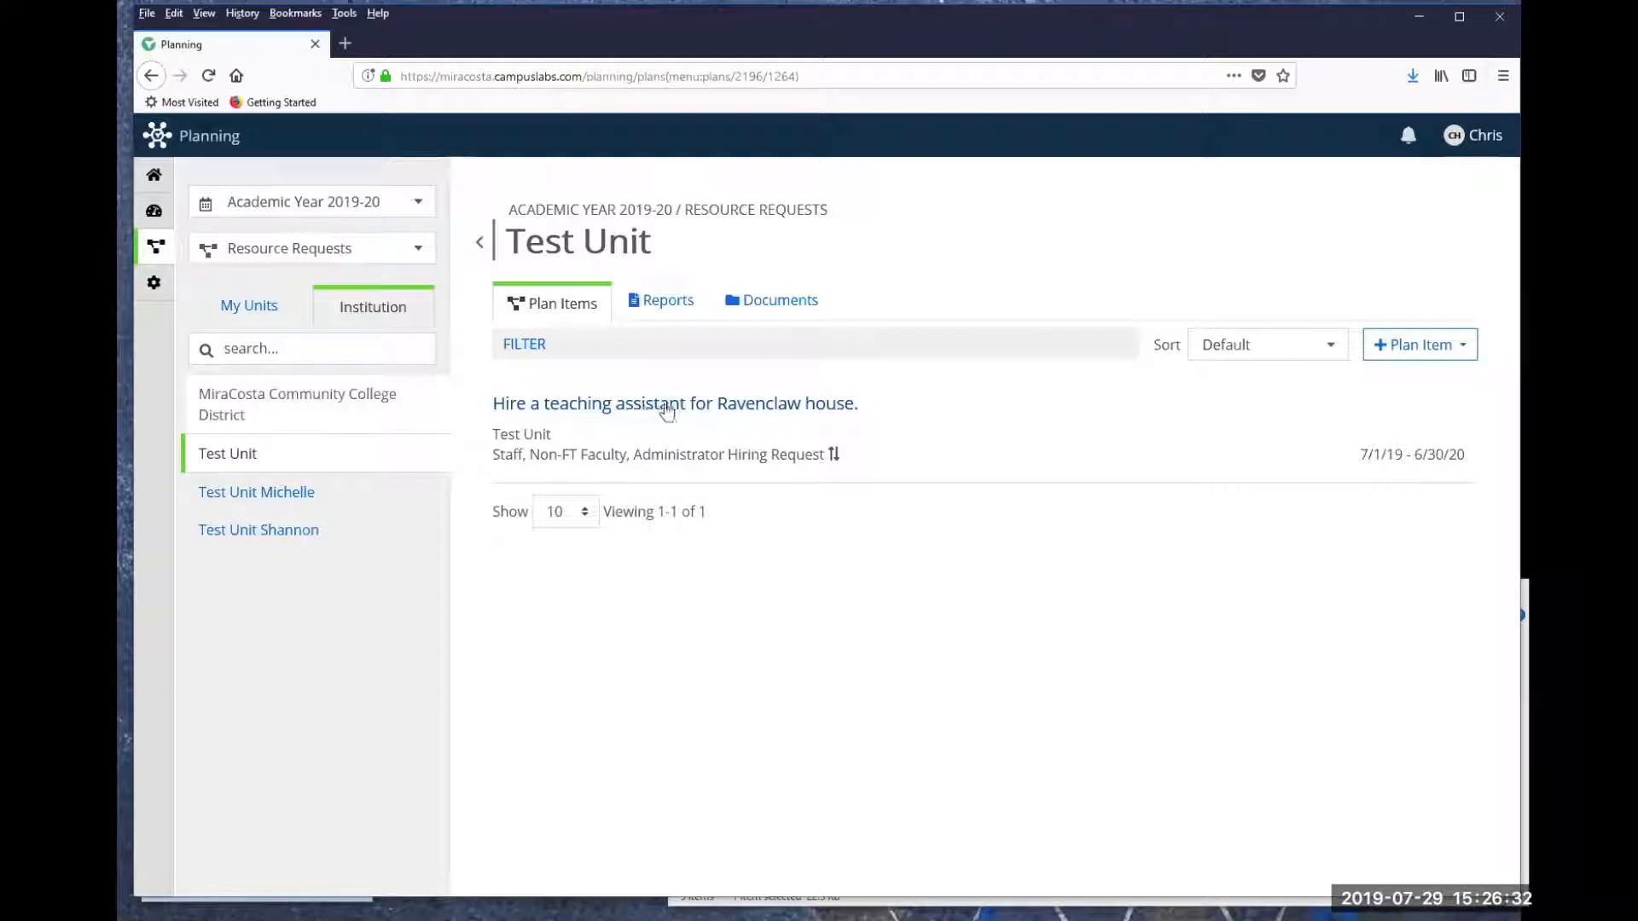
- Reopen the Ravenclaw teaching assistant request to review its saved fields, and return to Test Unit's plan items
left_click(666, 405)
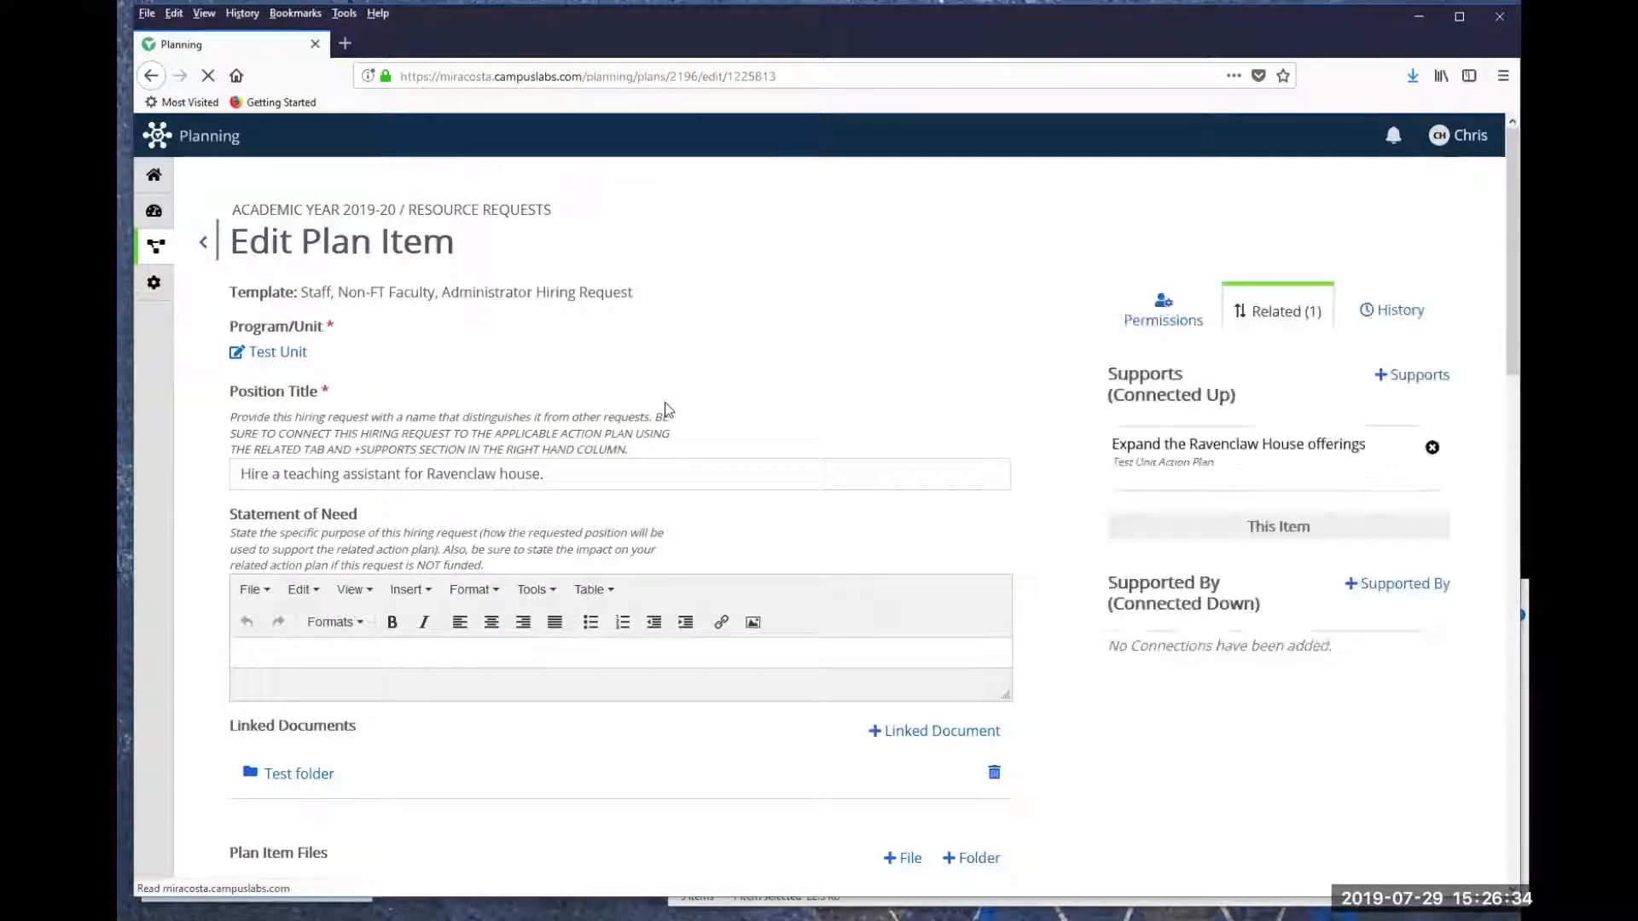
scroll(589, 495, "down", 4)
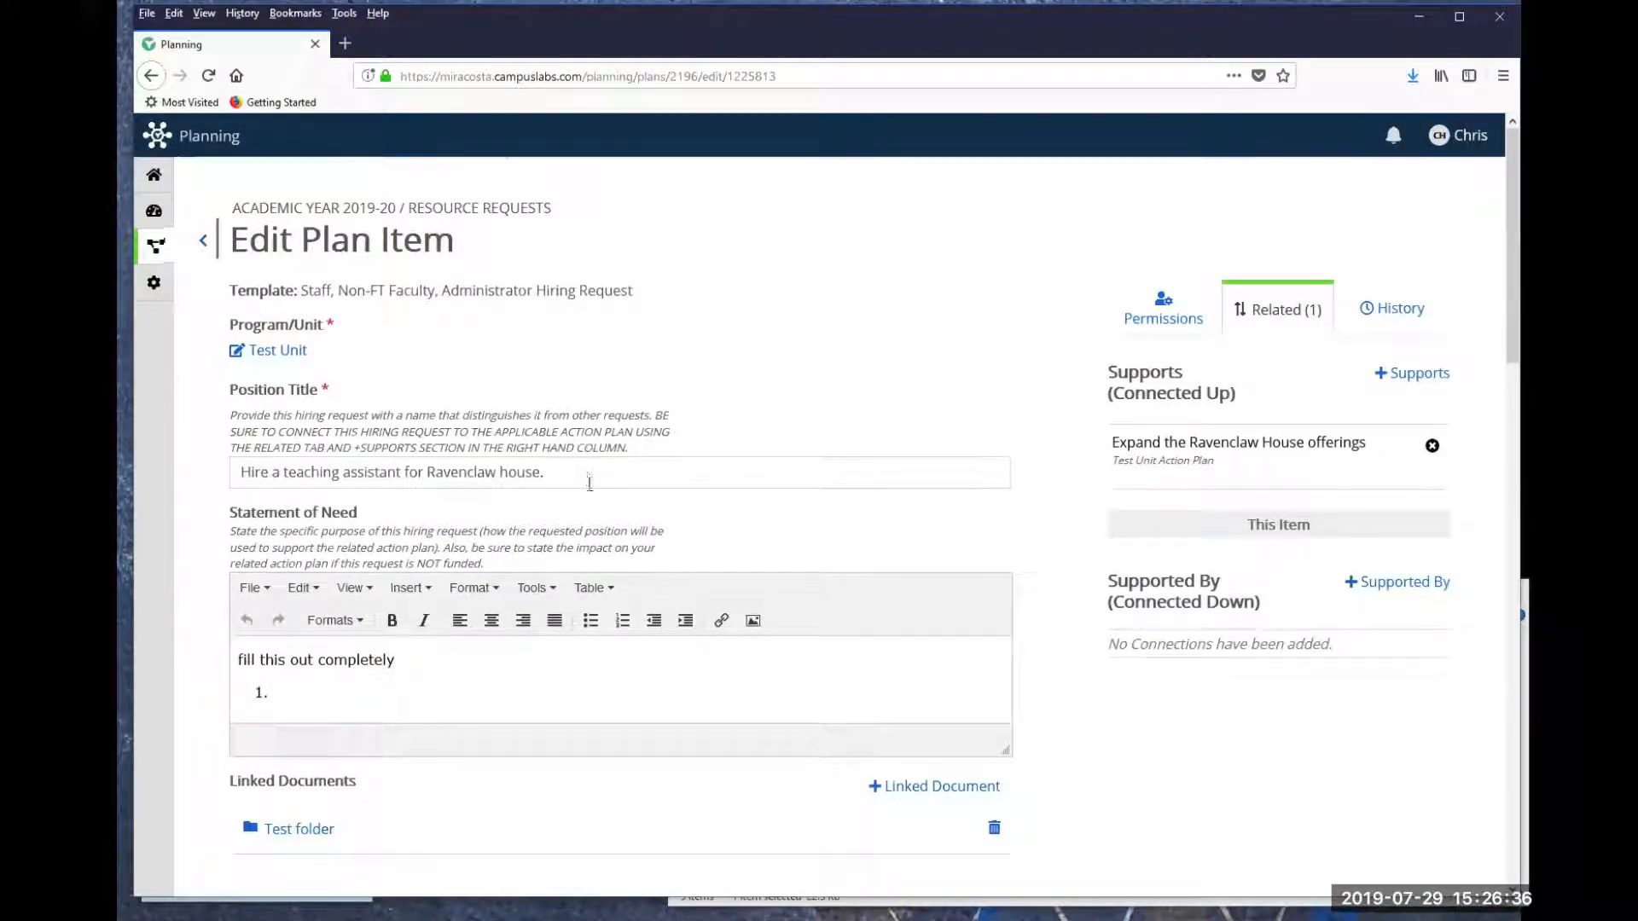
scroll(595, 514, "up", 4)
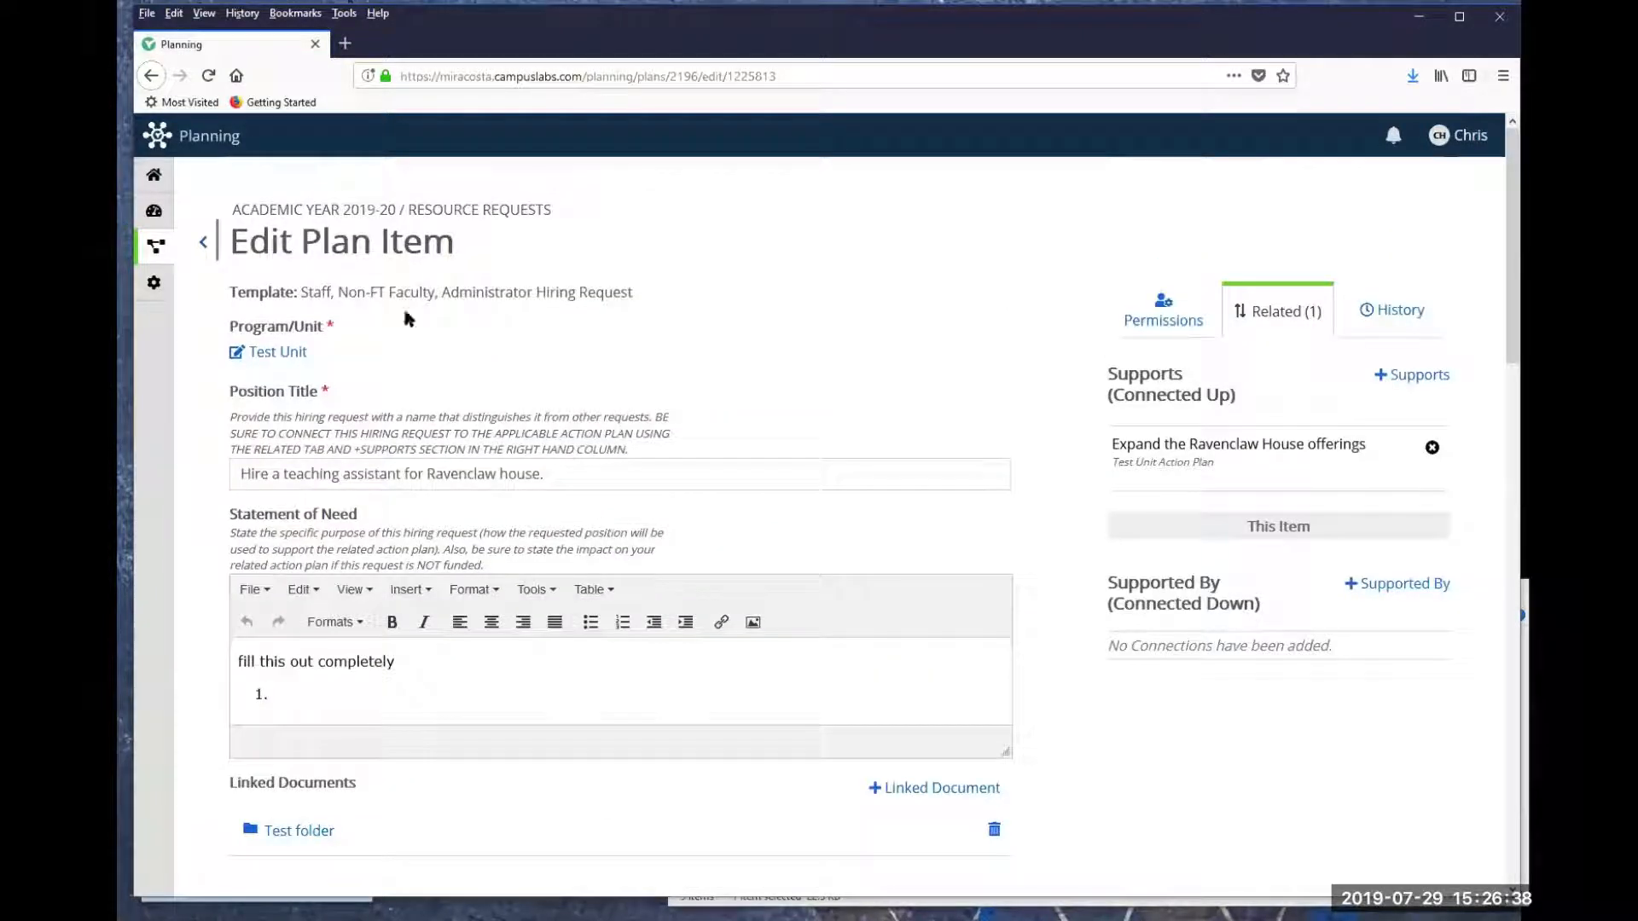
left_click(204, 243)
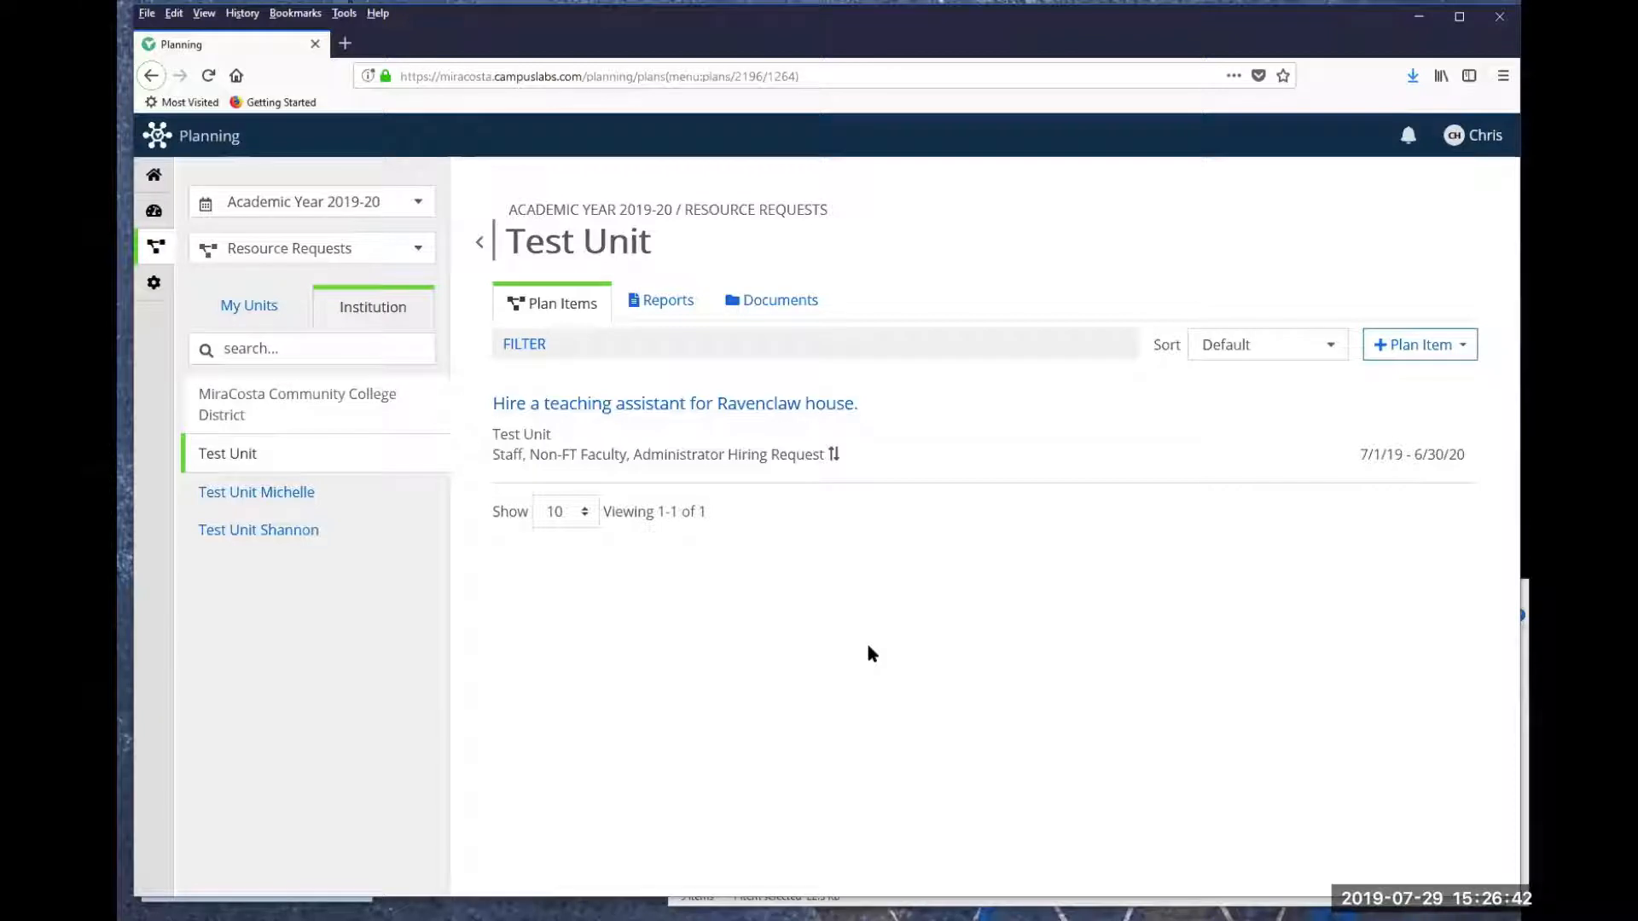
- Add another Staff, Non-FT Faculty, Administrator Hiring Request plan item and return to the plan items list
left_click(1463, 347)
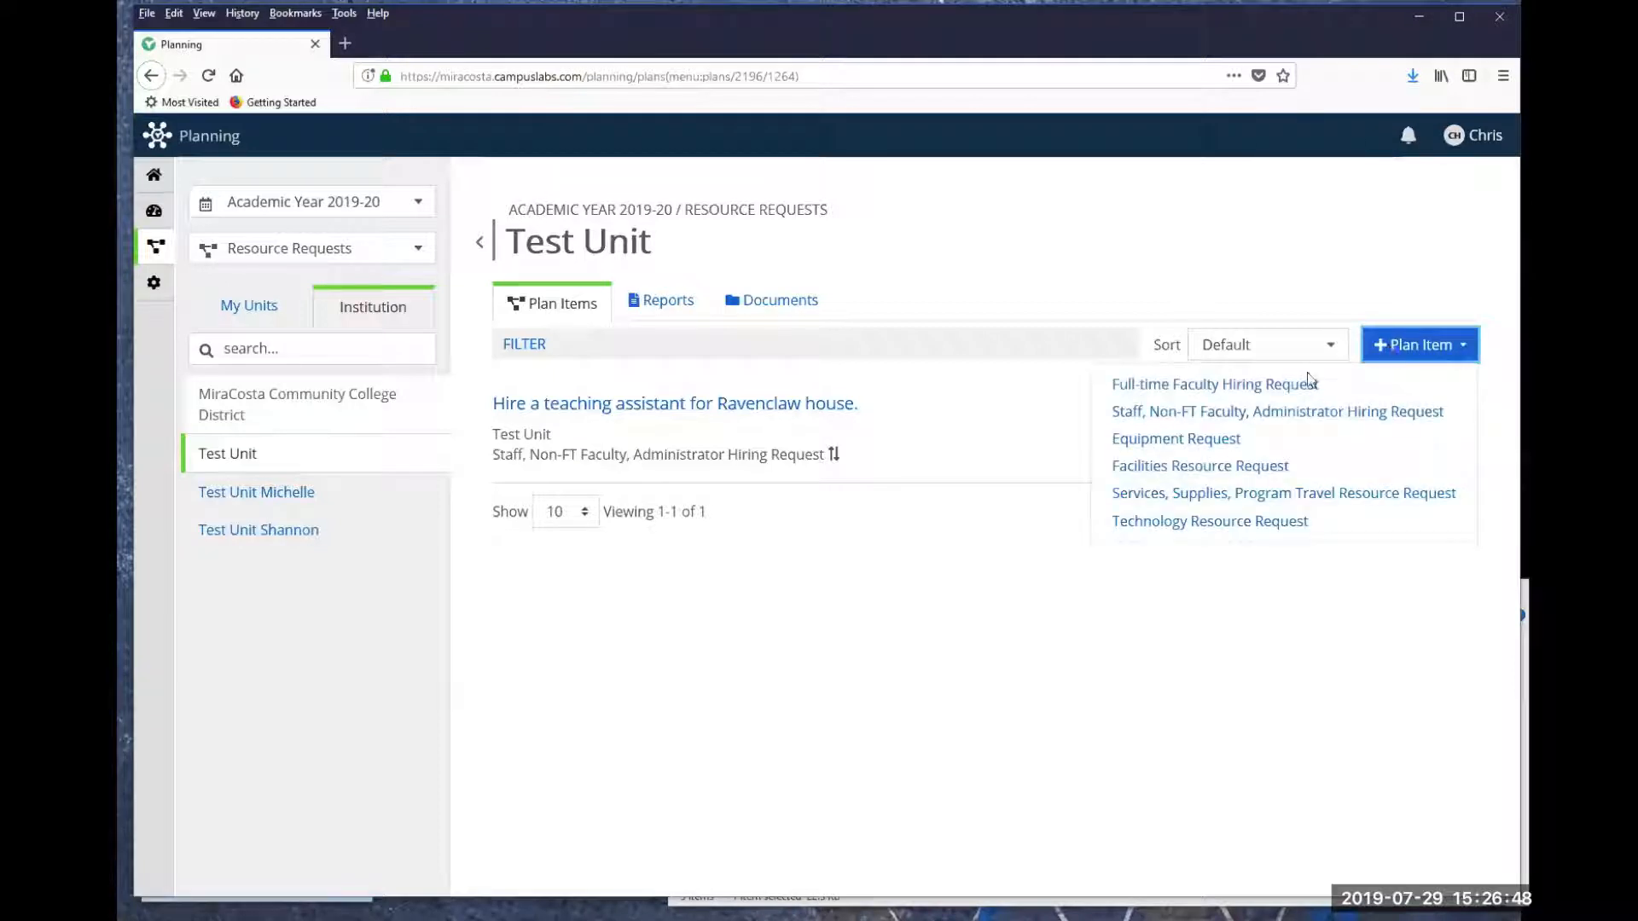
left_click(1220, 413)
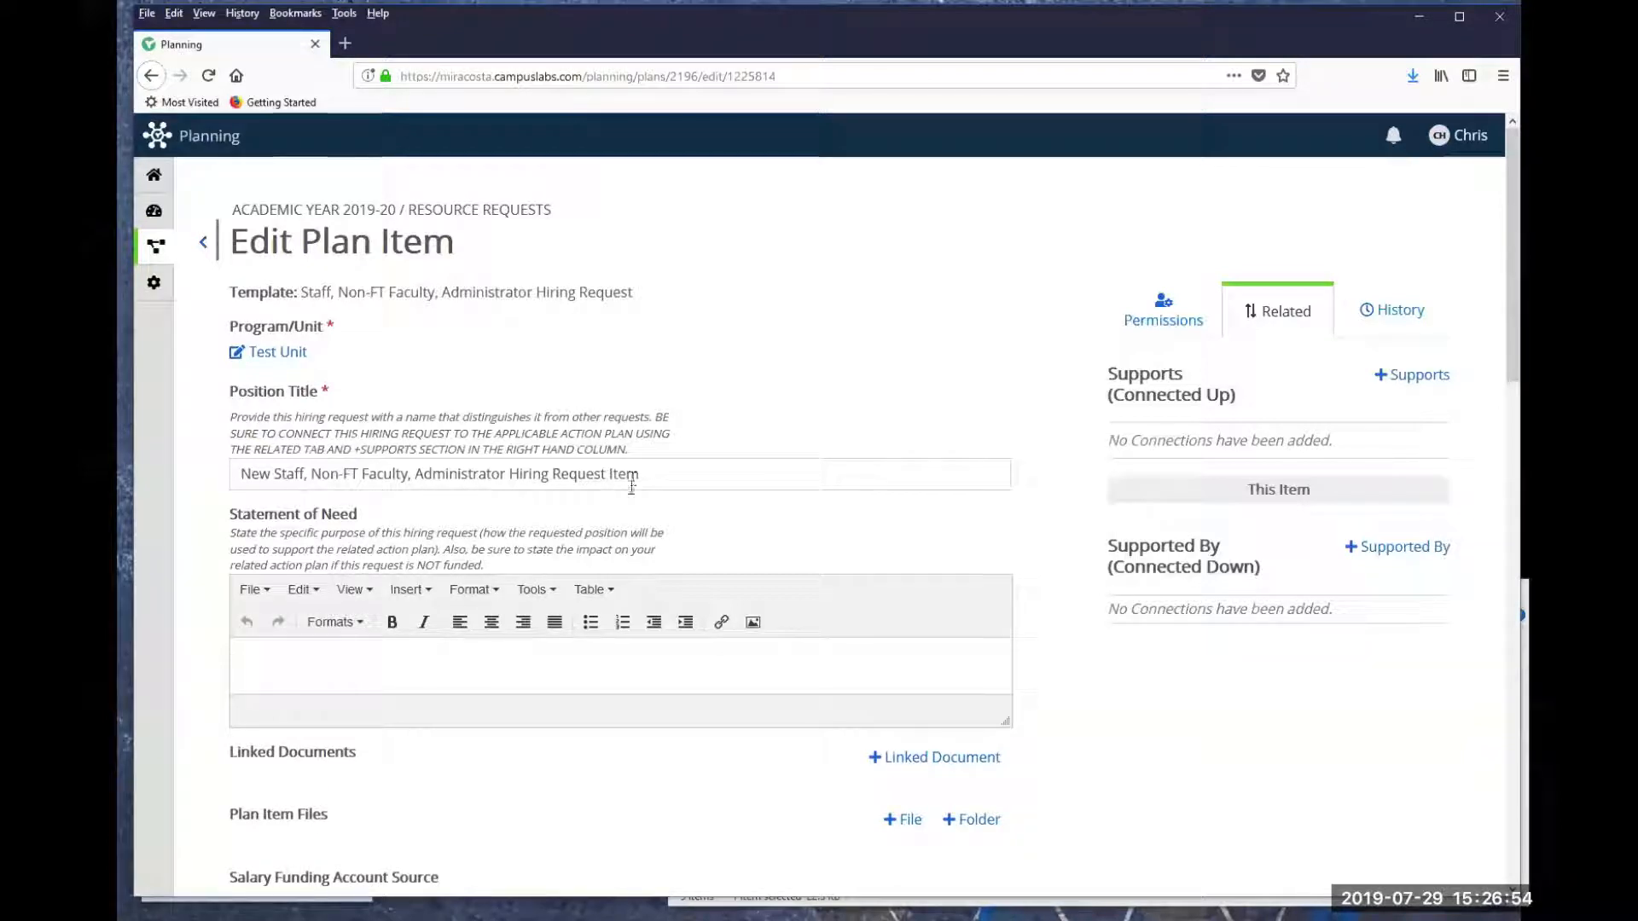
left_click(204, 245)
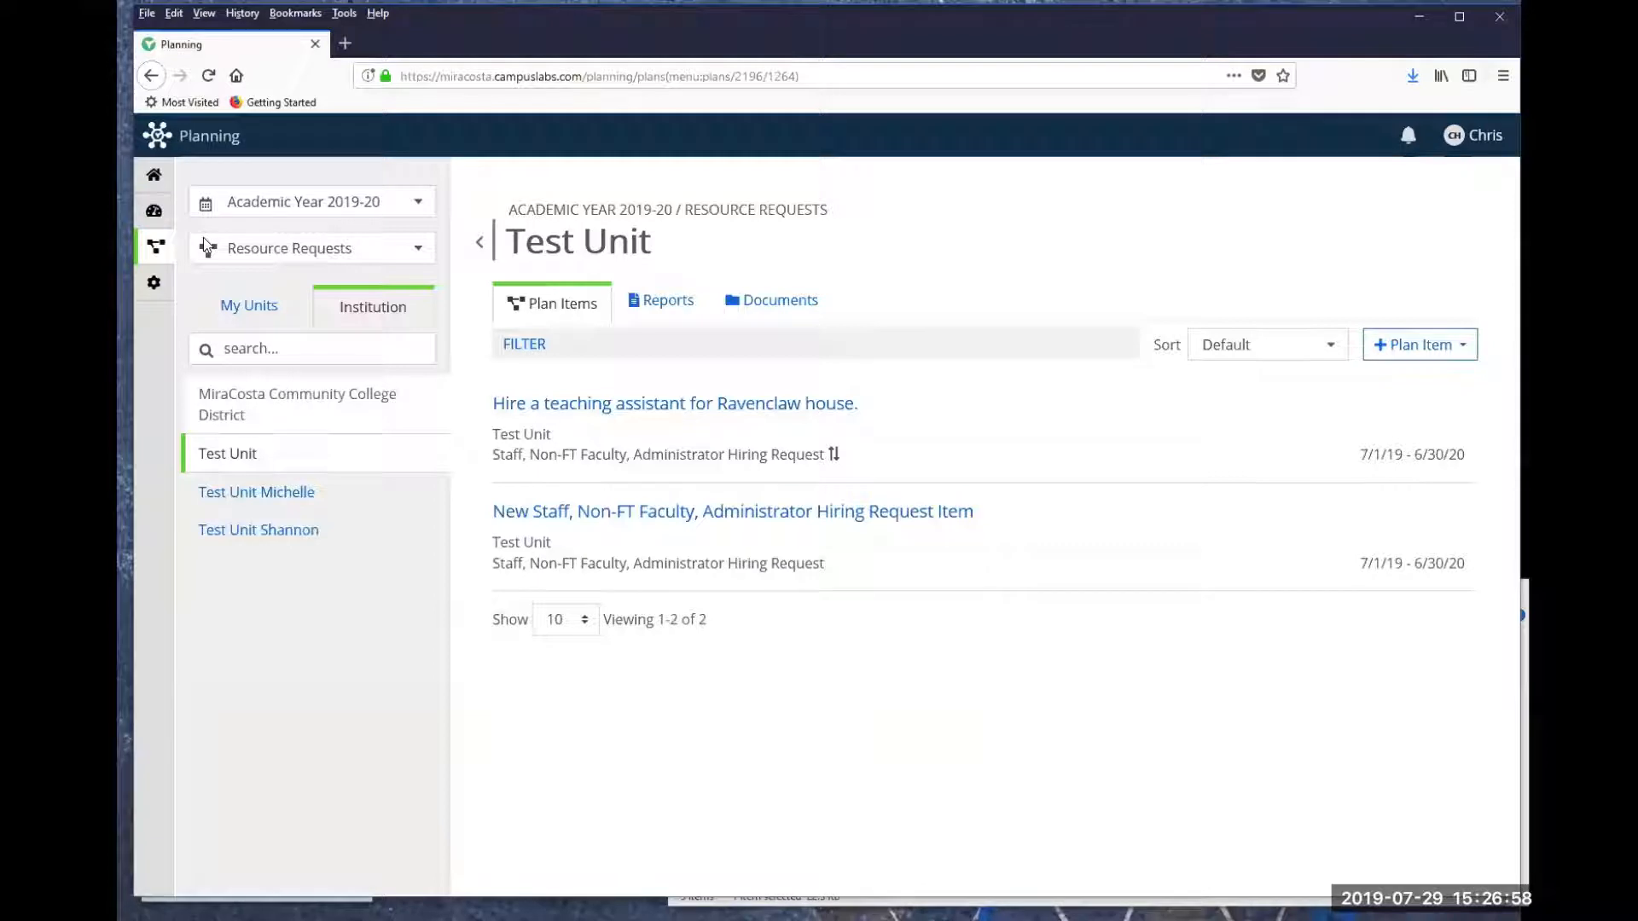